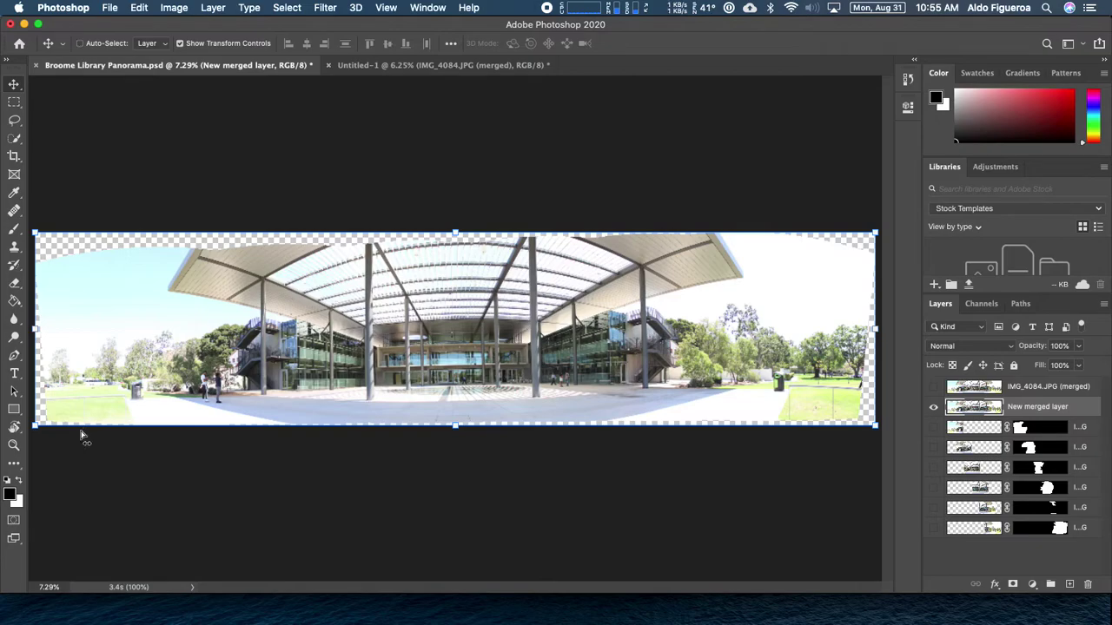
- Switch to the Magic Wand tool for working on the merged panorama layer
key(super+equal)
key(super+equal)
key(super+equal)
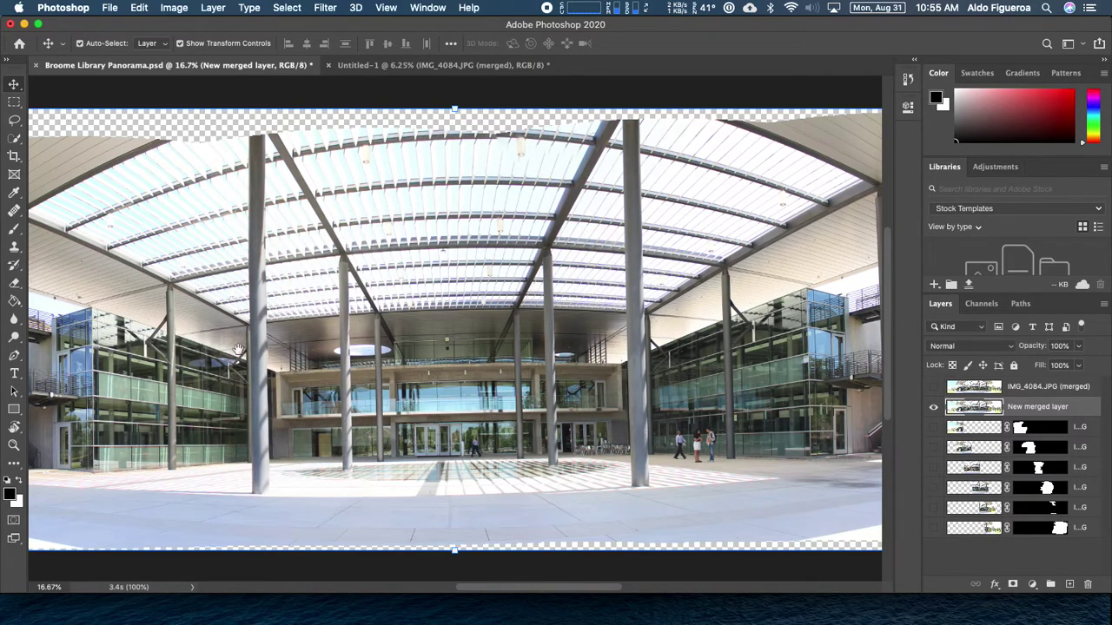
drag(238, 350, 531, 345)
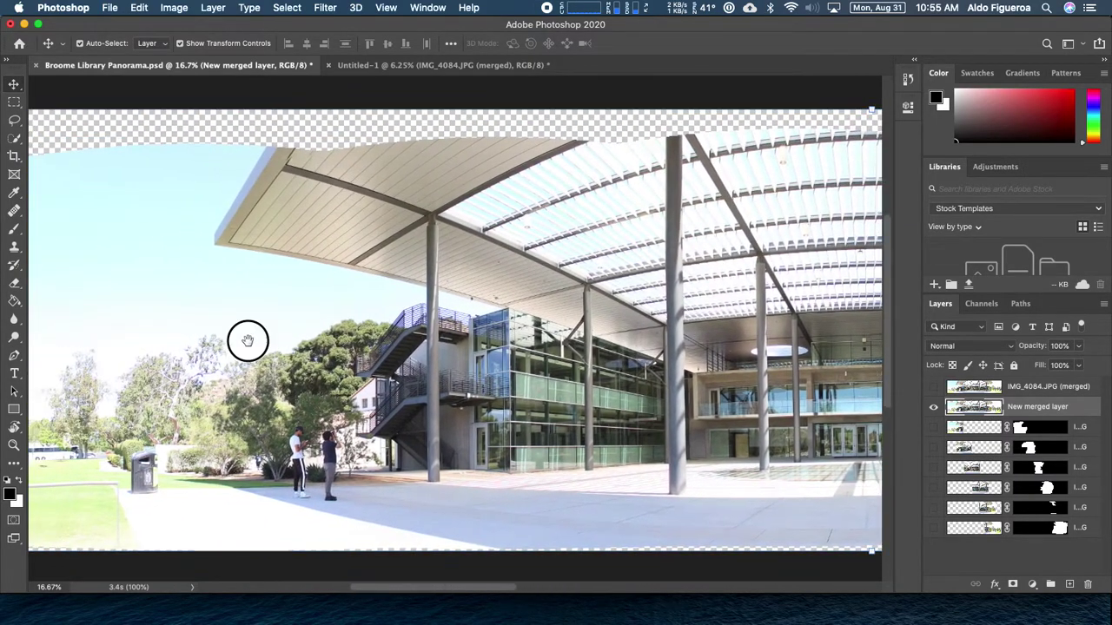
drag(246, 338, 462, 336)
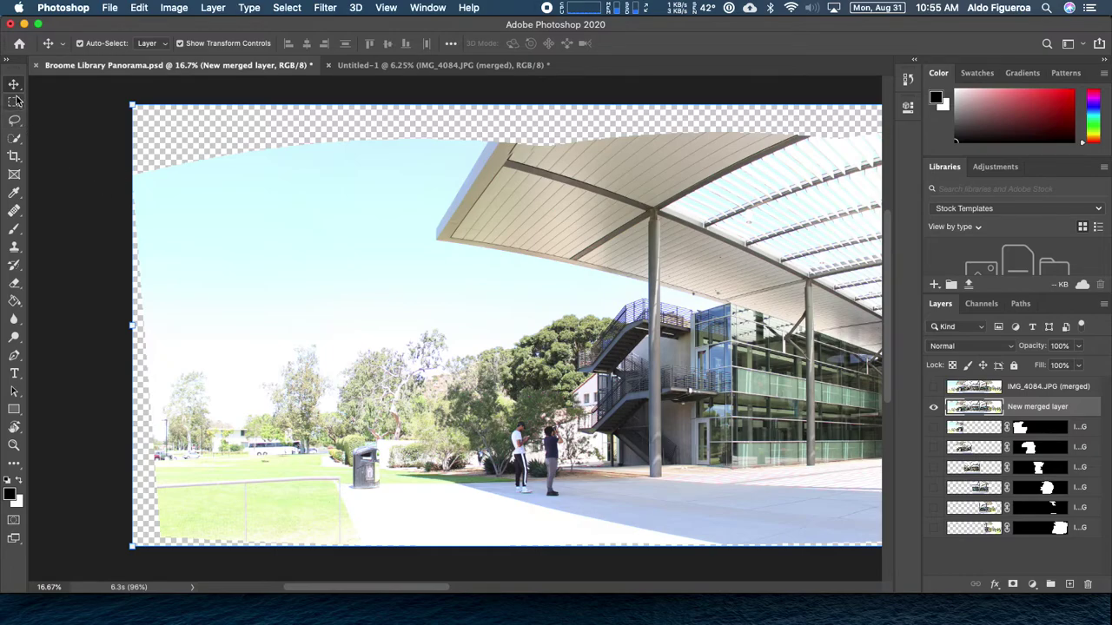
click(16, 141)
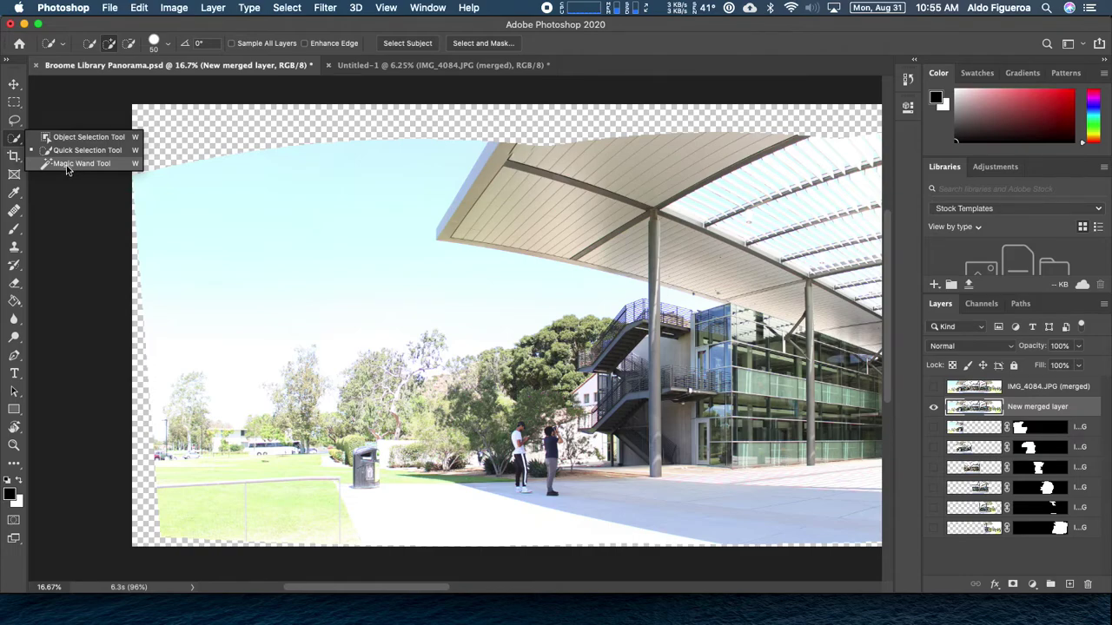
click(136, 167)
alt+click(15, 146)
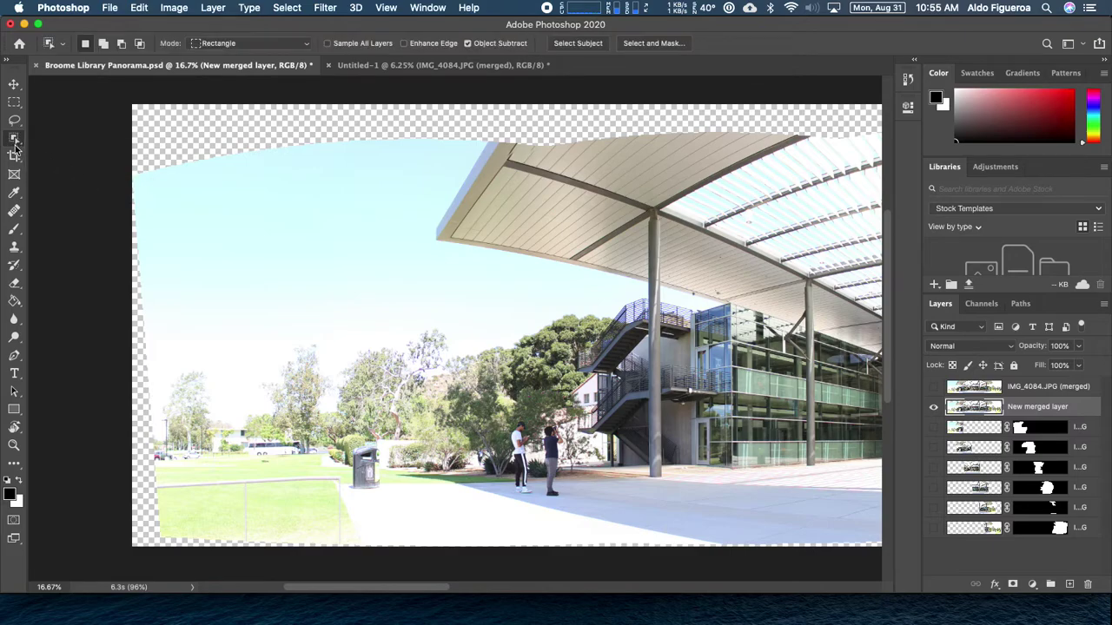
alt+click(14, 146)
alt+click(16, 147)
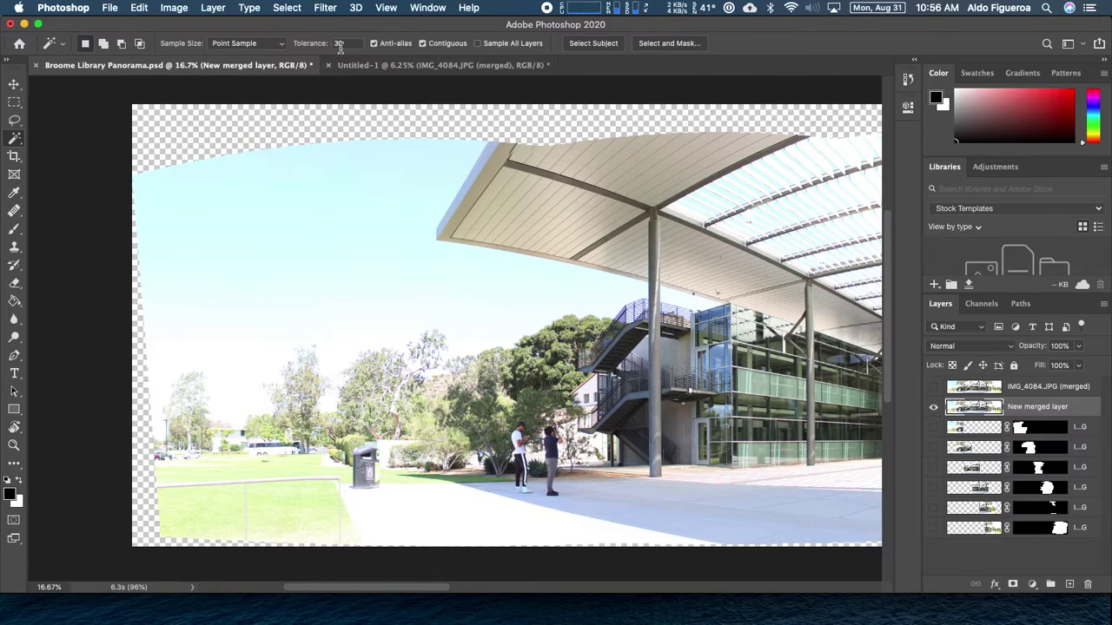
- Try selecting the blue sky with Contiguous on, turn Contiguous off and clear the selection
click(296, 216)
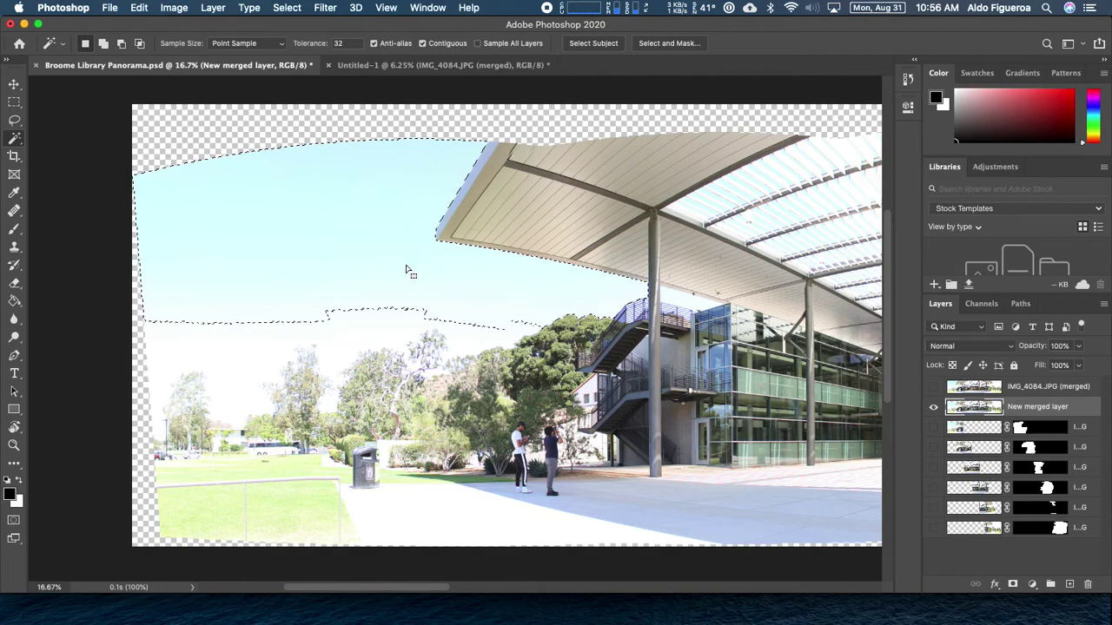
click(424, 43)
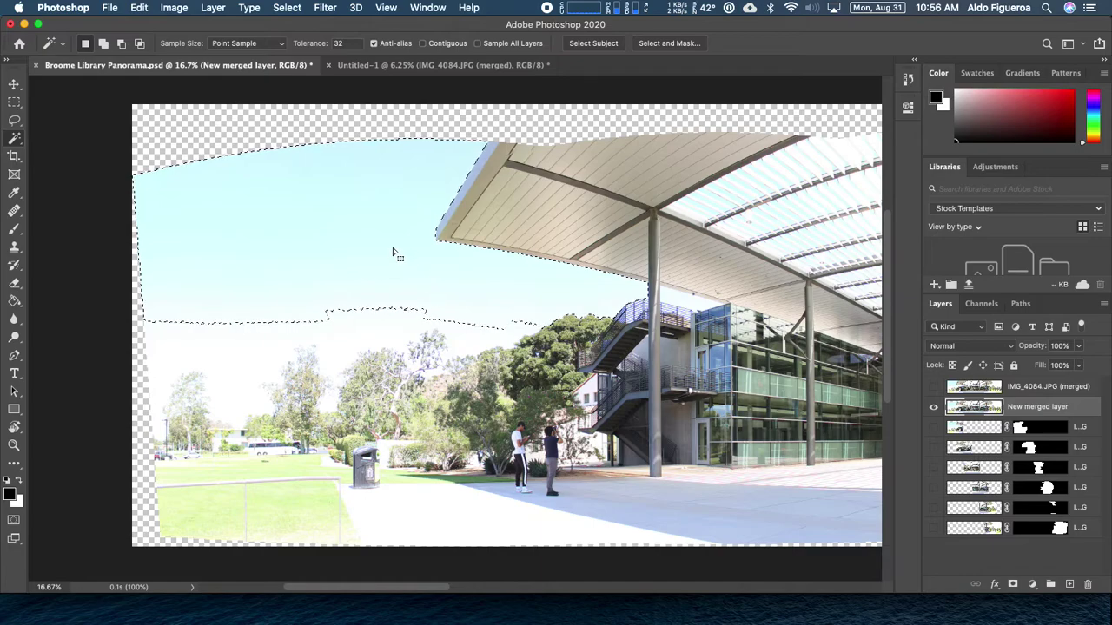
click(289, 8)
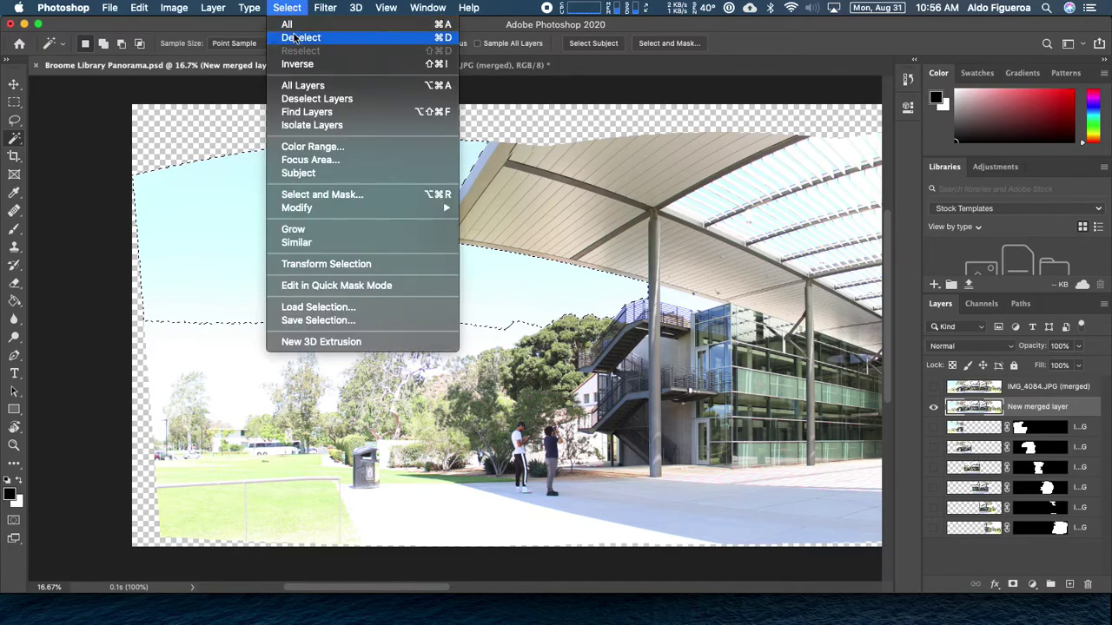
click(437, 38)
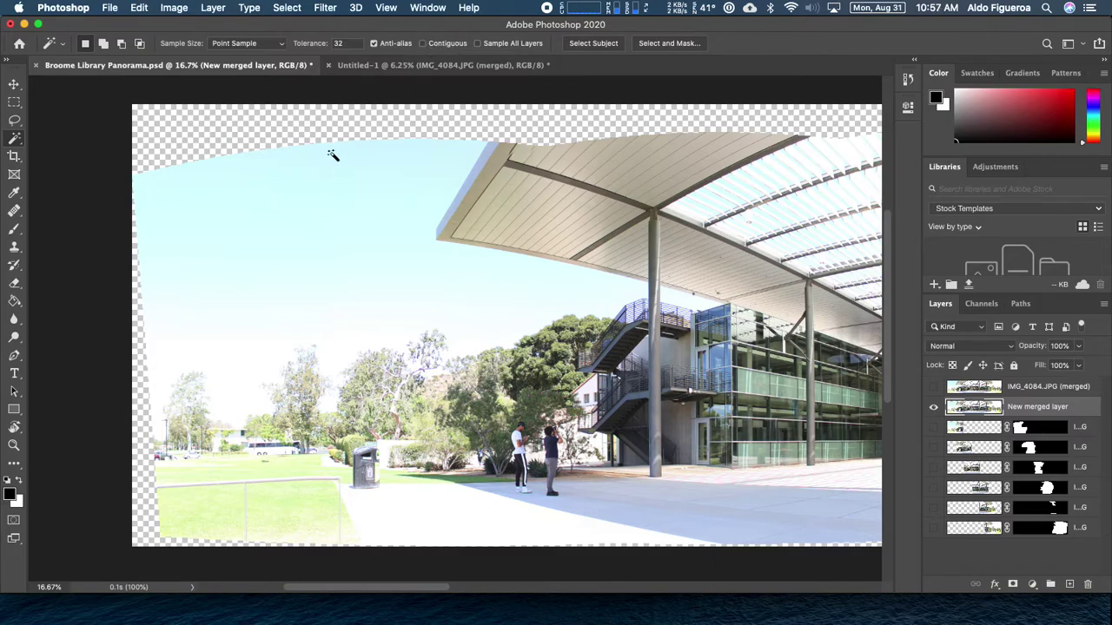
- Try a non-contiguous Magic Wand selection of the sky color, clear it and turn Contiguous back on
click(309, 180)
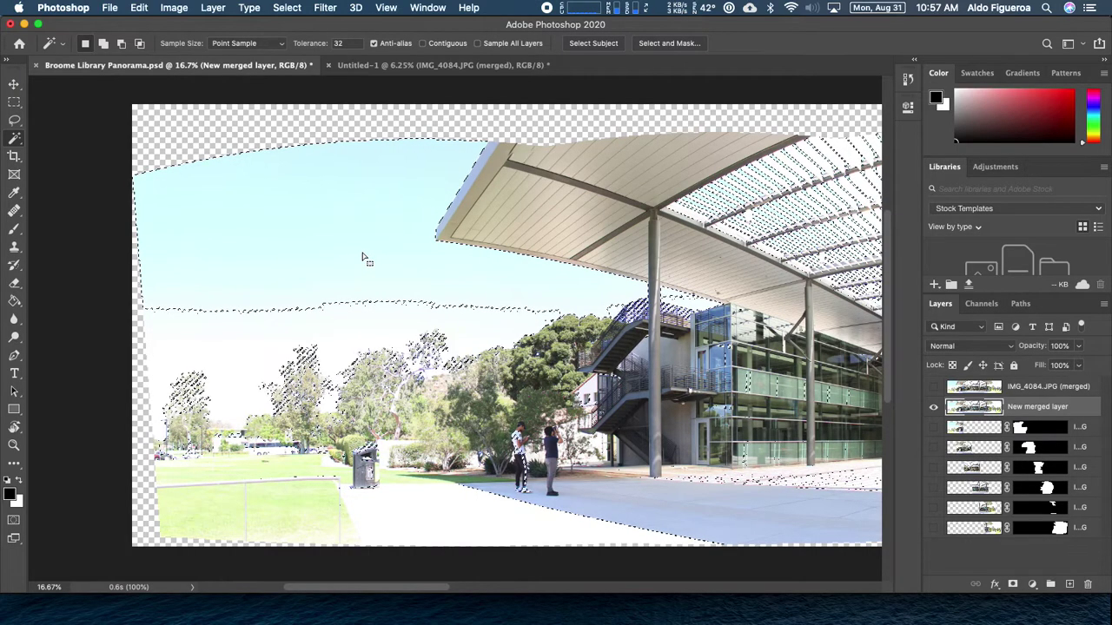
key(super+0)
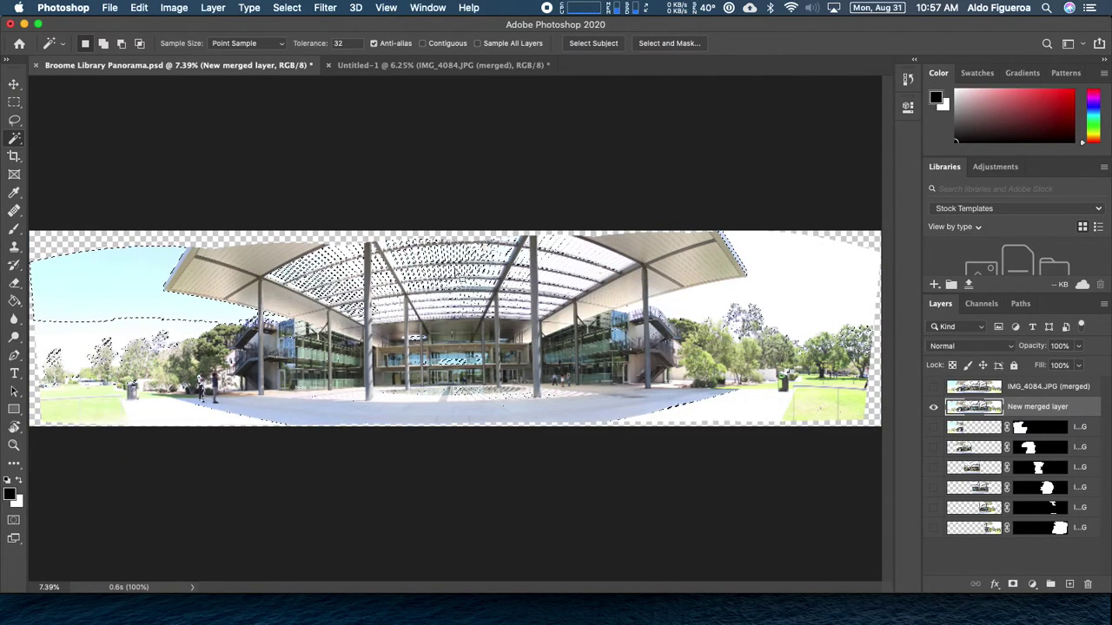
shift+click(622, 270)
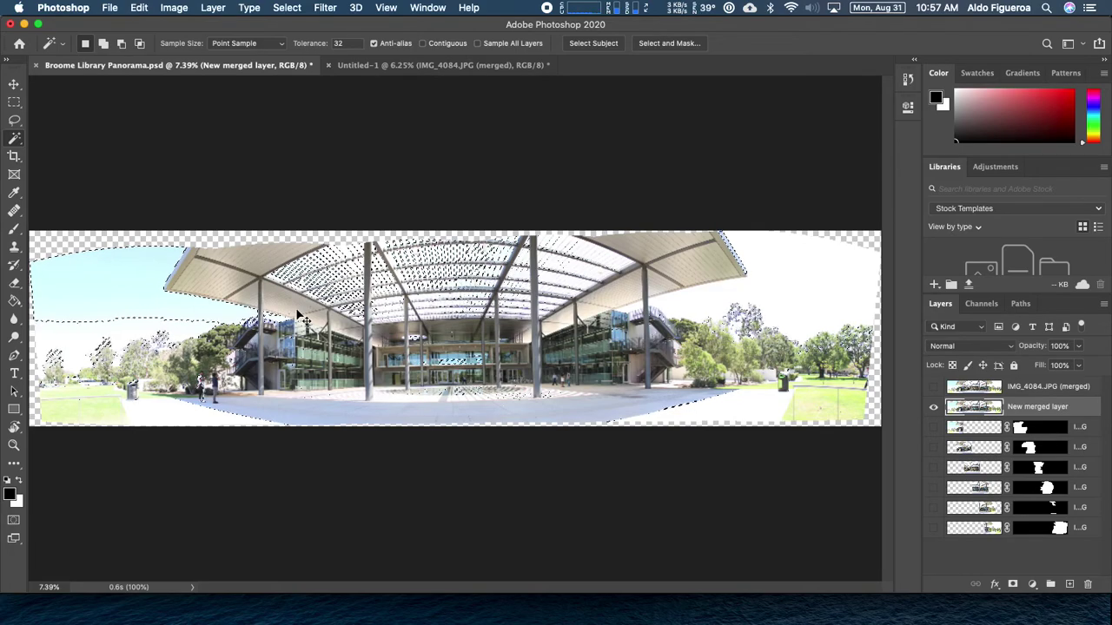
key(super+d)
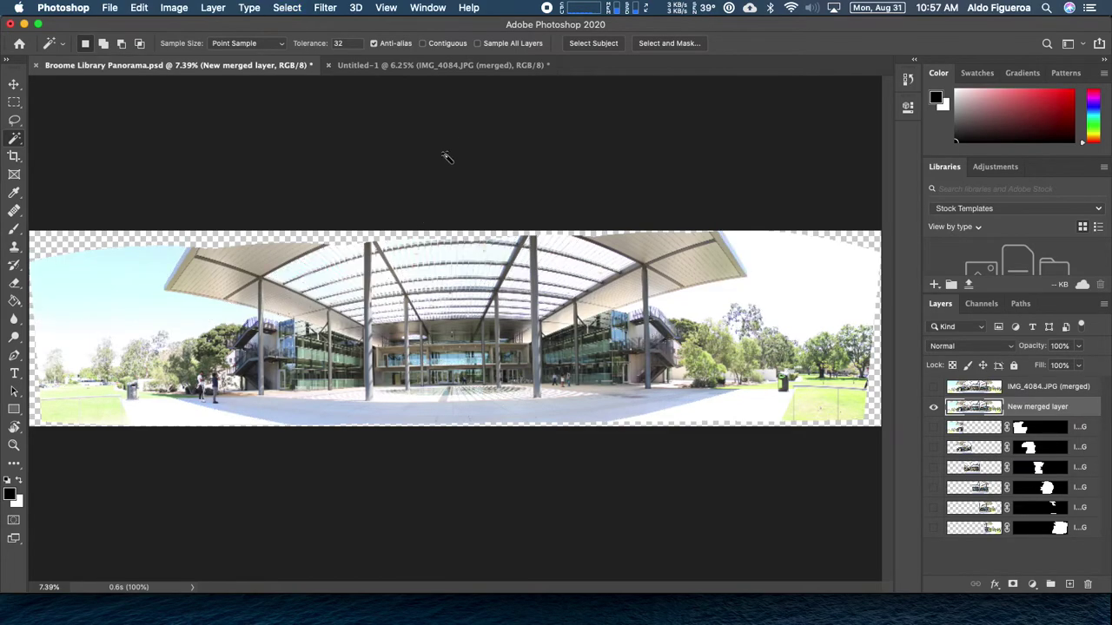
click(444, 44)
- Select the transparent band above the sky with the Magic Wand at tolerance 32
key(super+equal)
key(super+equal)
key(super+equal)
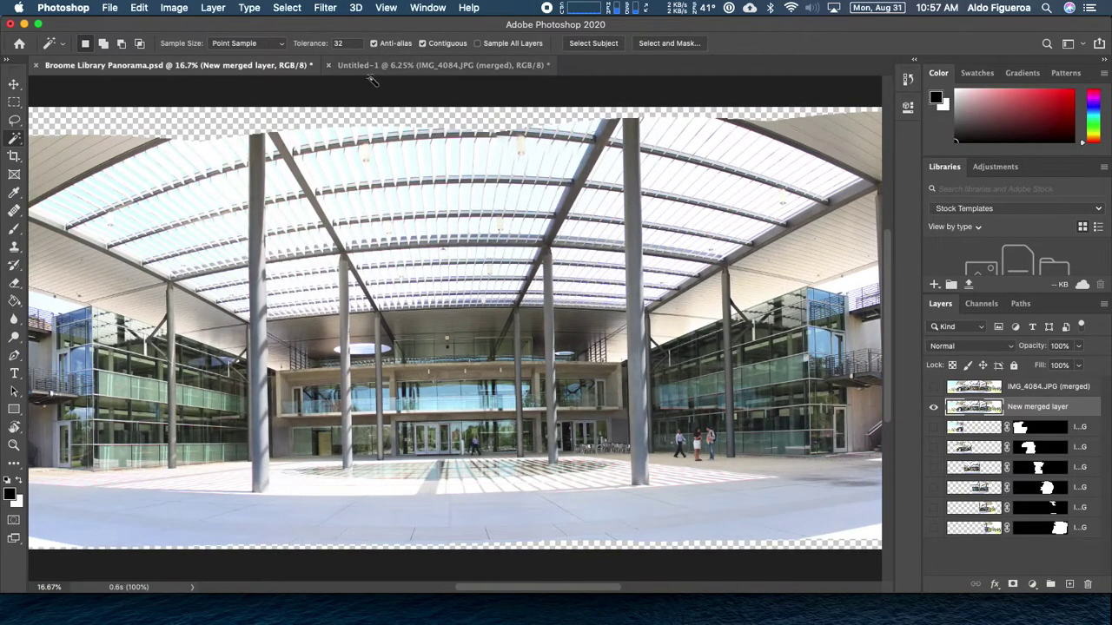
drag(261, 225, 590, 231)
drag(226, 234, 434, 235)
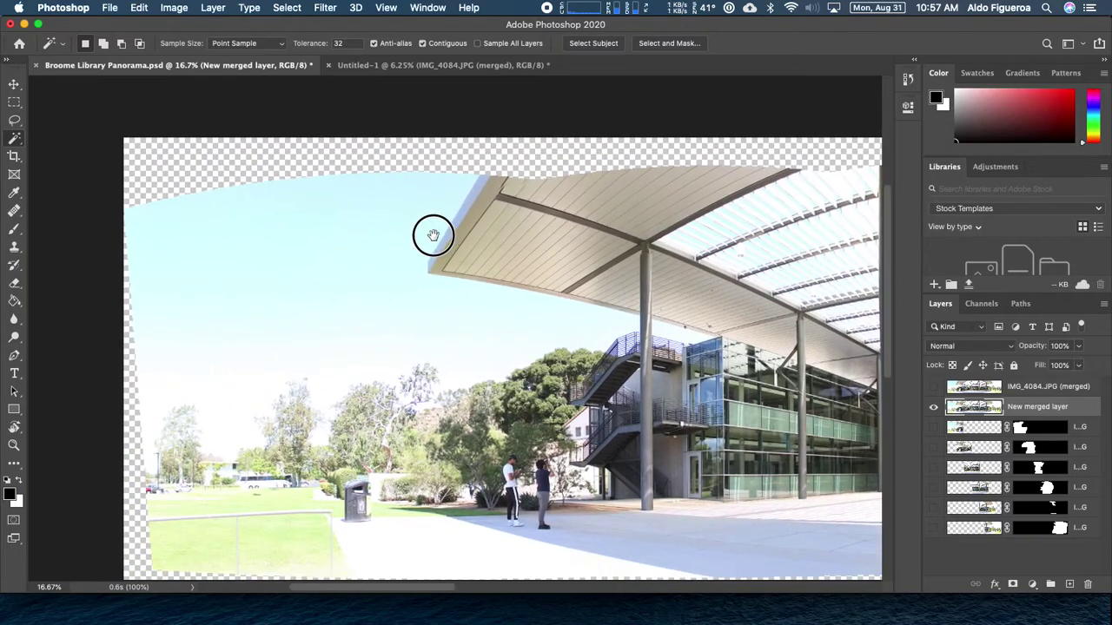
click(168, 161)
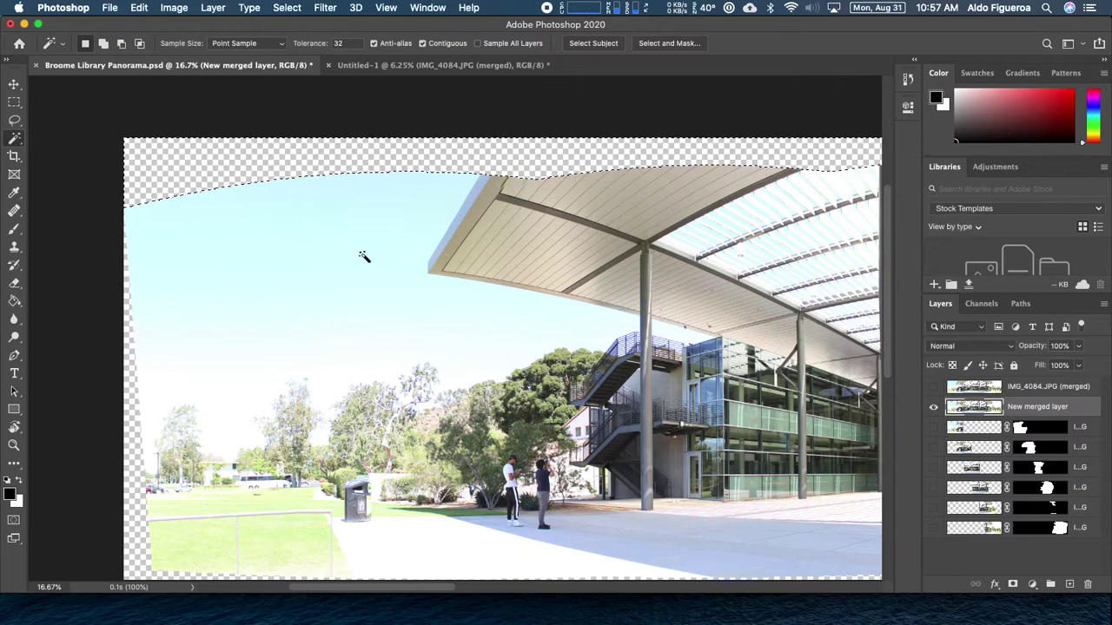
drag(388, 273, 360, 243)
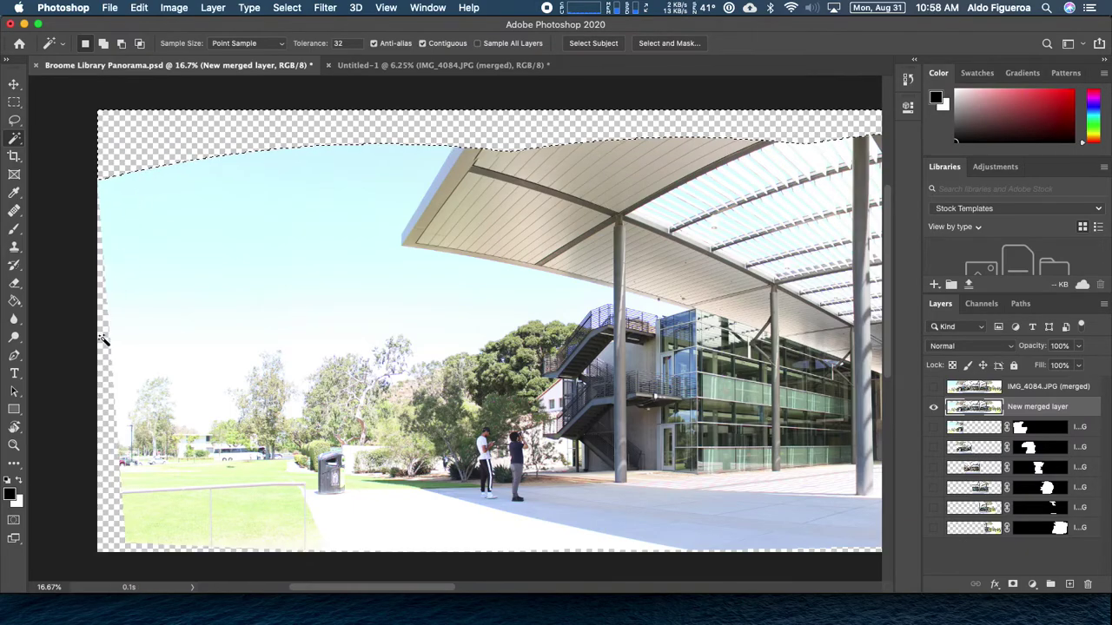
- Select the transparent strip along the panorama's left edge, and add the top band using the Add to Selection mode
click(103, 339)
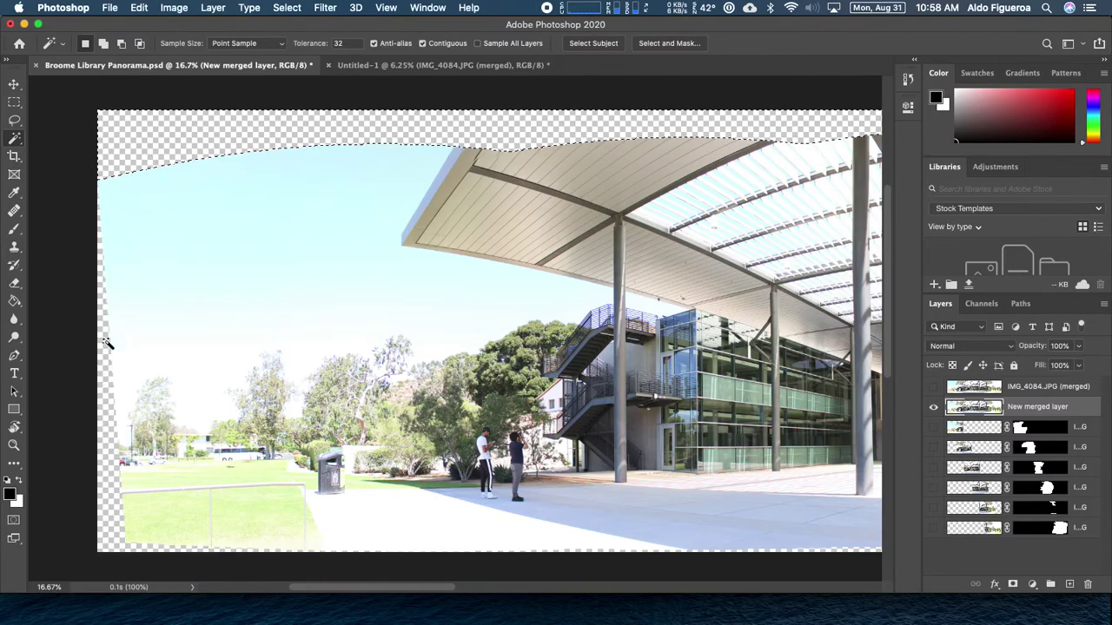
click(105, 355)
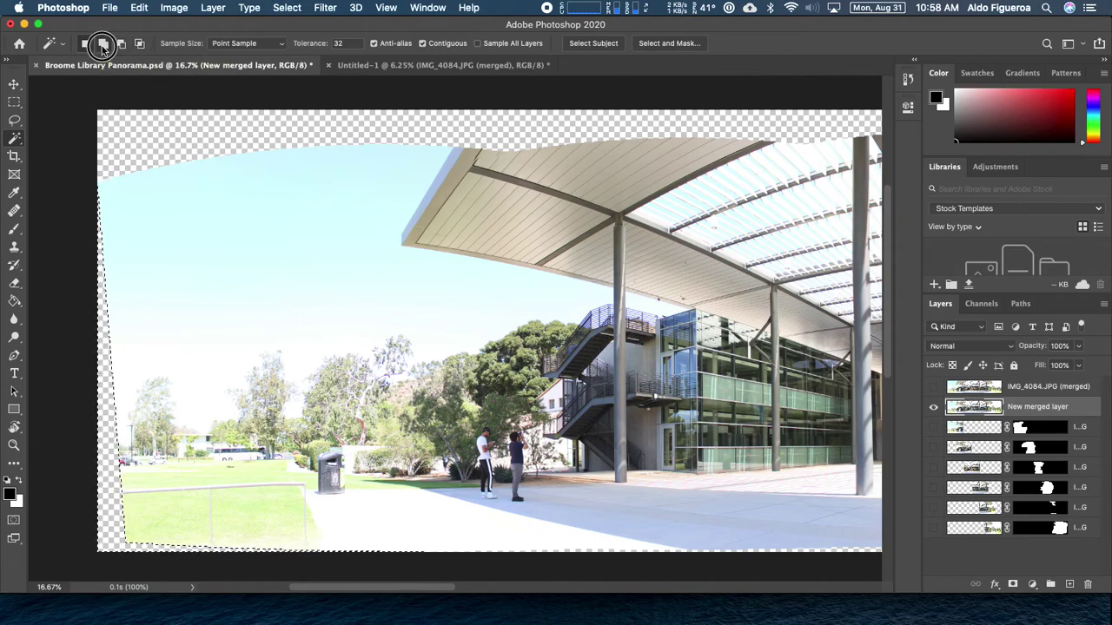
click(102, 43)
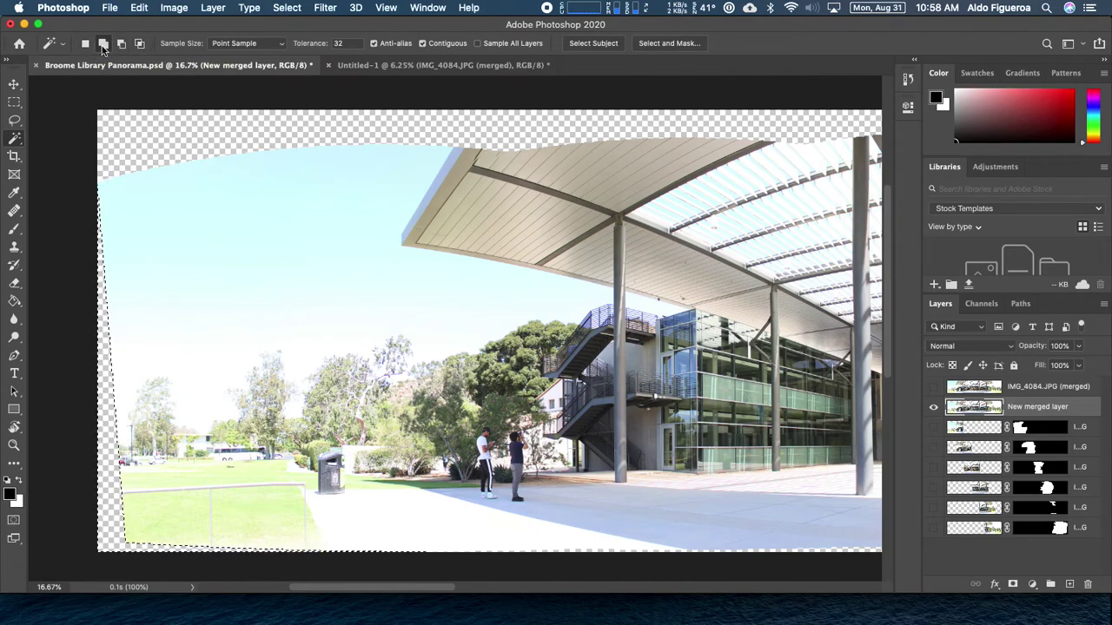
click(129, 141)
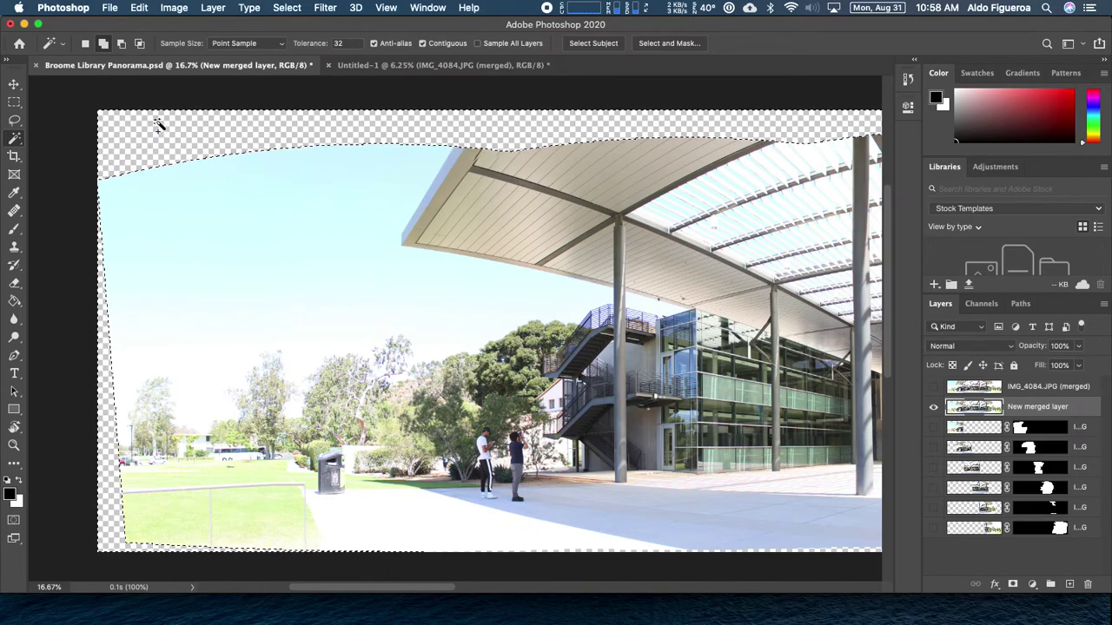
- Make a new selection of the transparent top band and add the left-edge strip to it
click(84, 44)
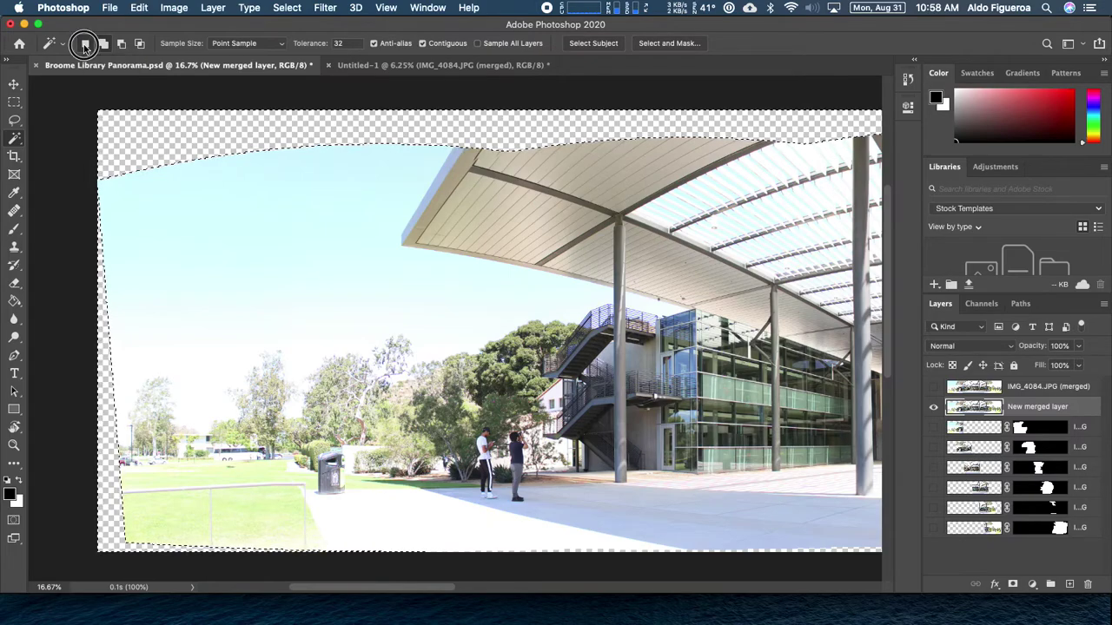
click(194, 116)
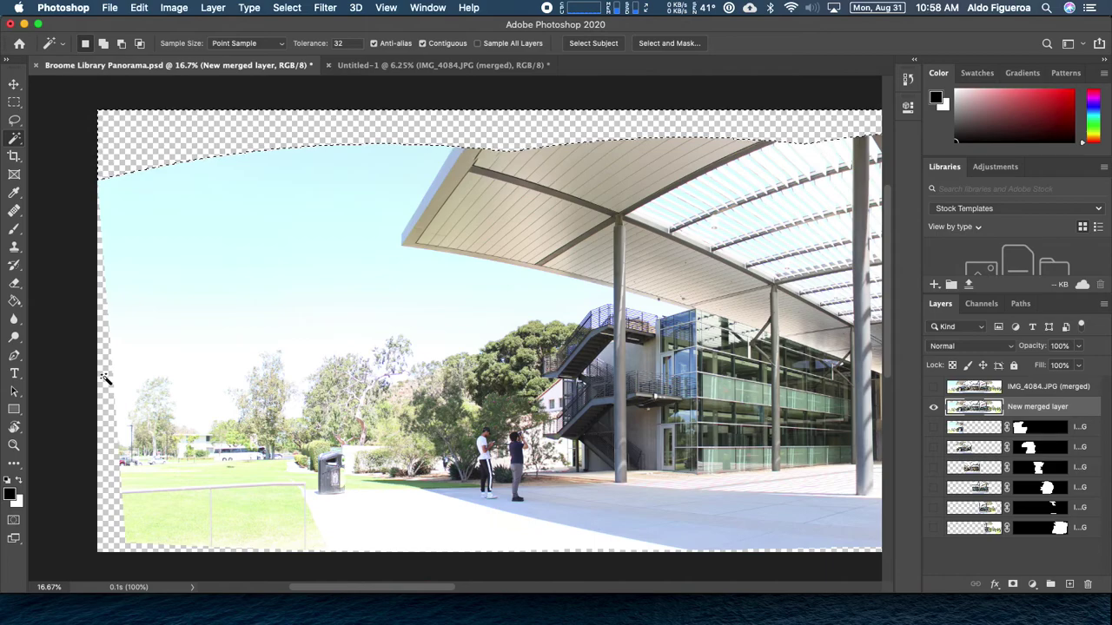
key(shift)
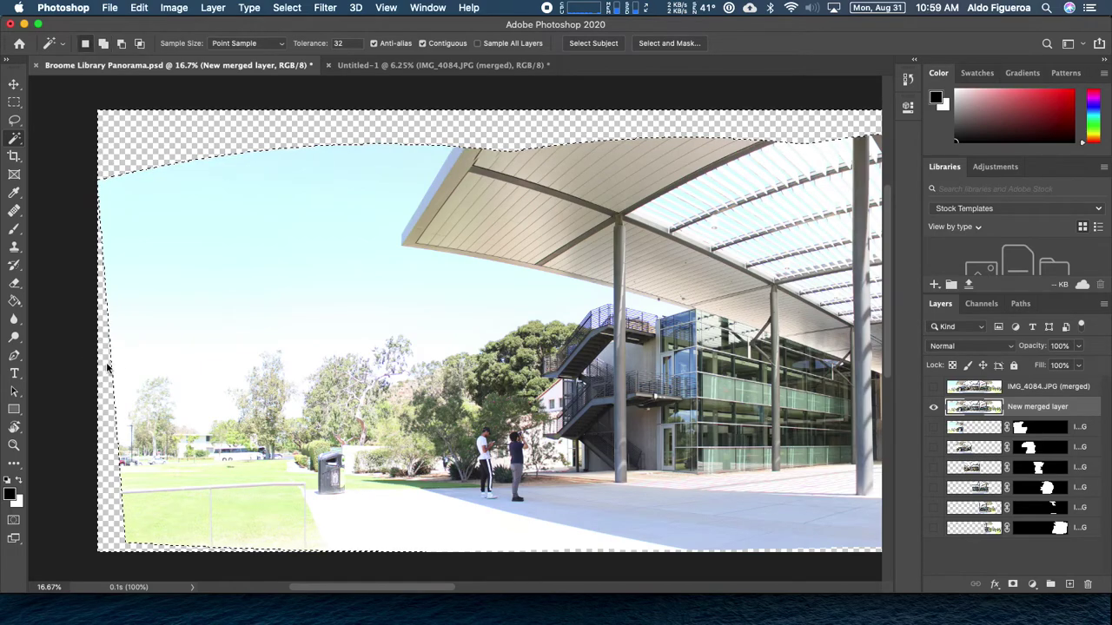
shift+click(108, 370)
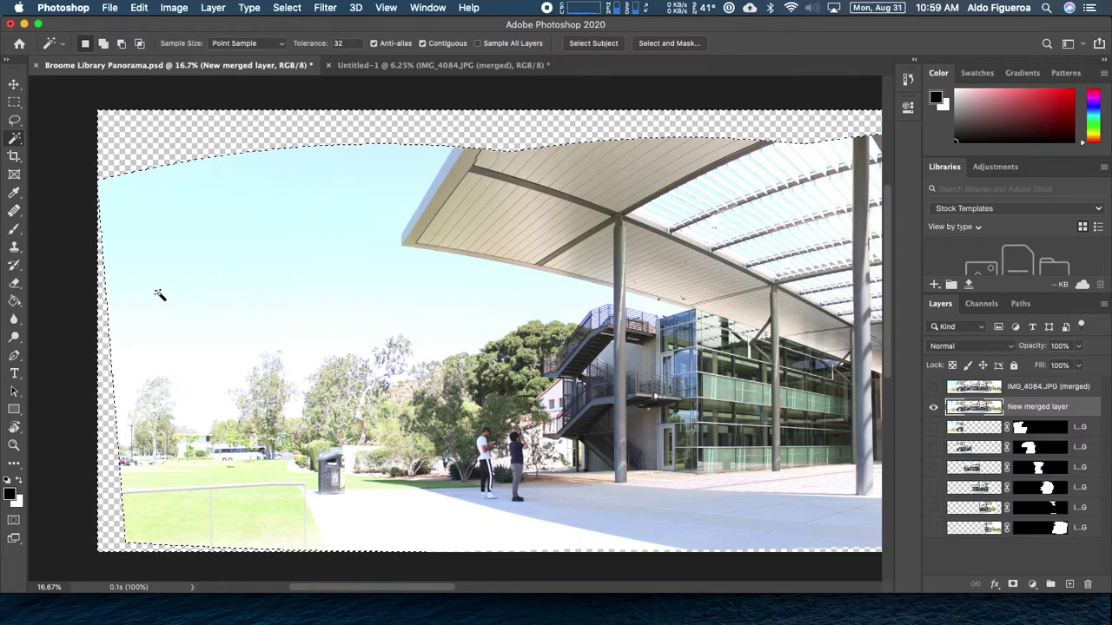
- Add the remaining transparent areas along the panorama's bottom and right edges and in its top-right corner to the selection
drag(680, 297, 502, 287)
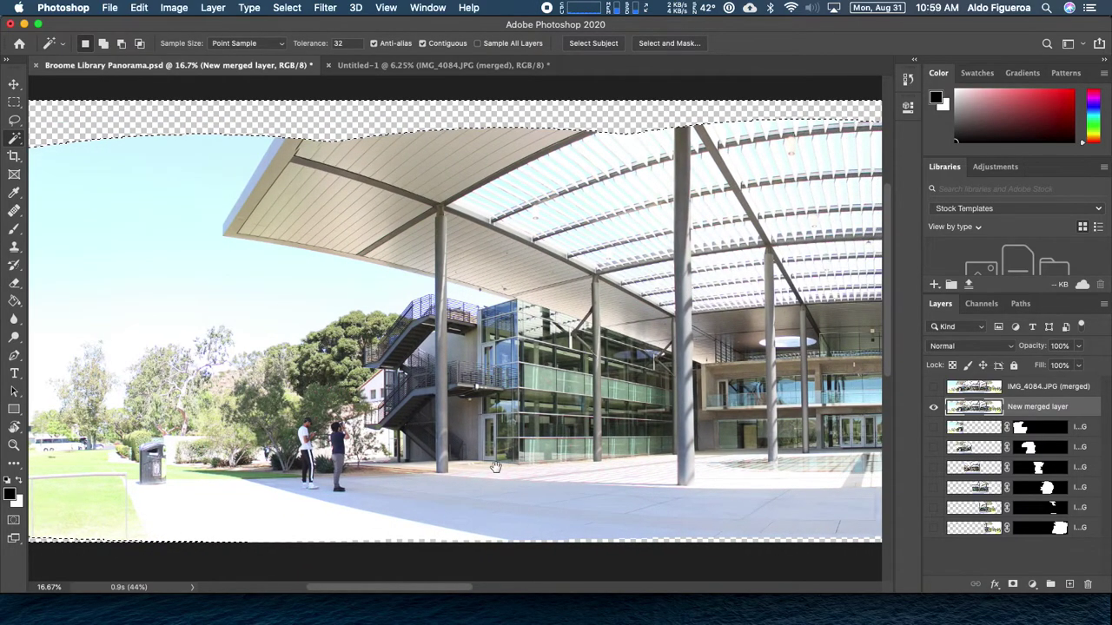
drag(497, 464, 474, 351)
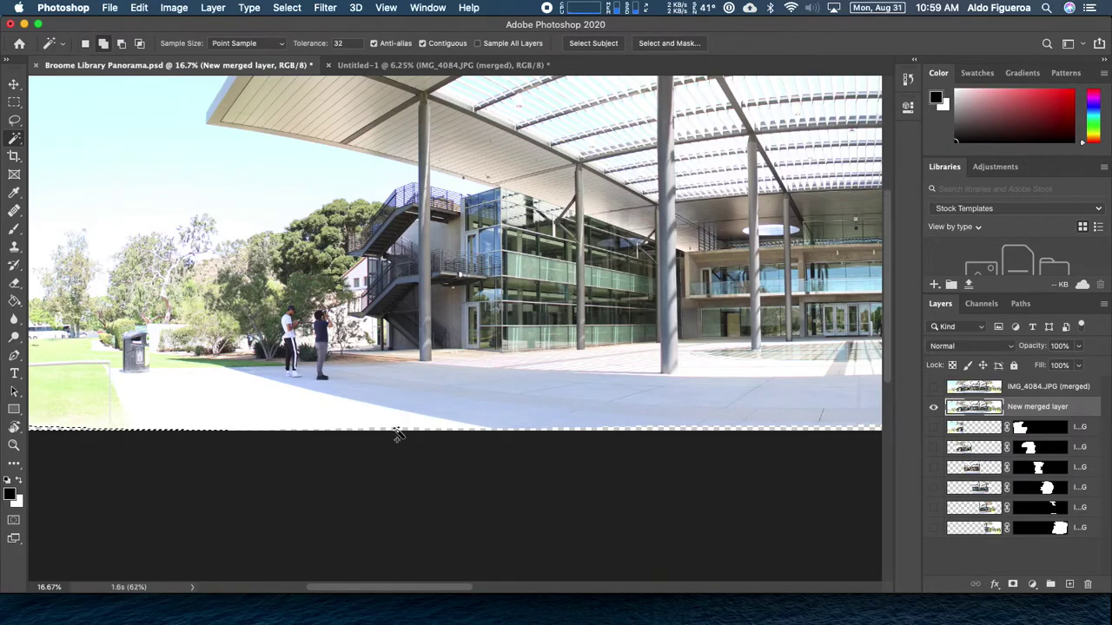
shift+click(396, 434)
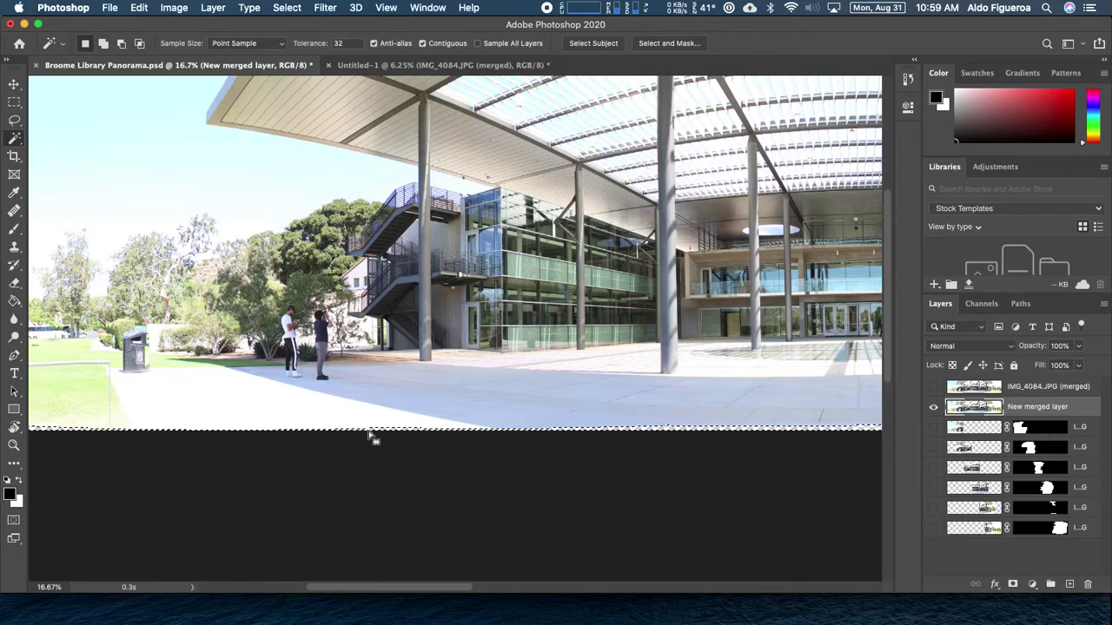
drag(757, 390, 492, 412)
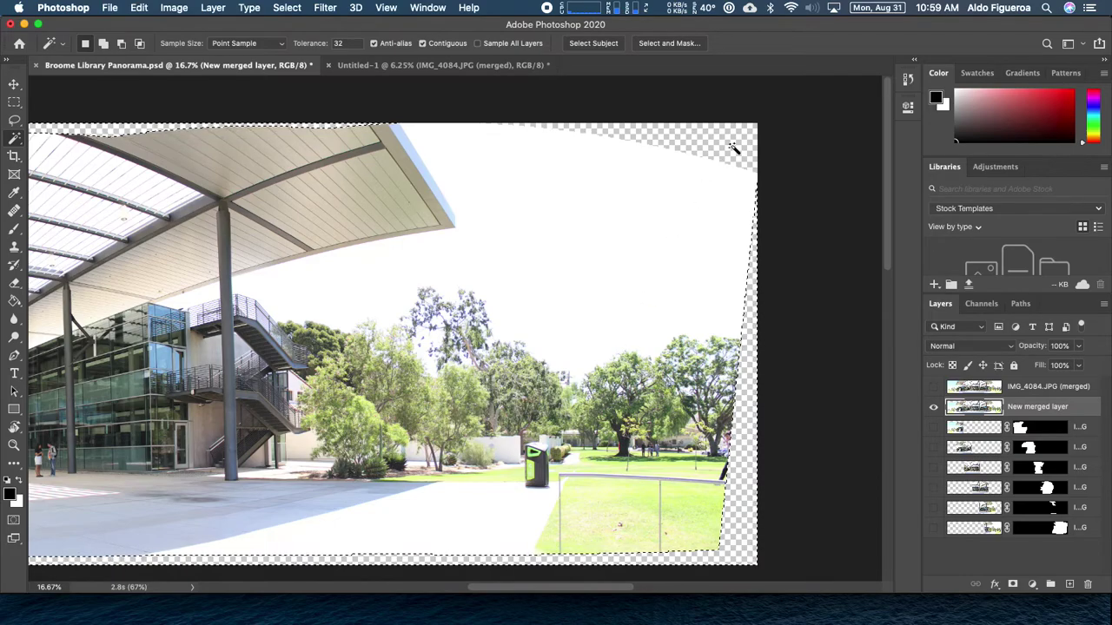
key(shift)
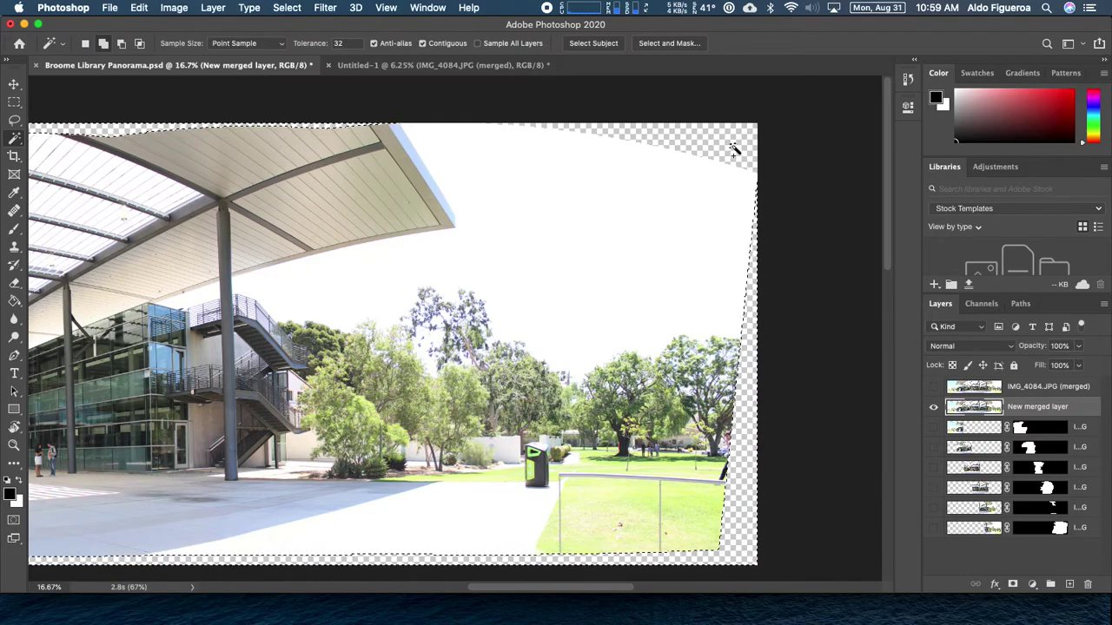
shift+click(734, 150)
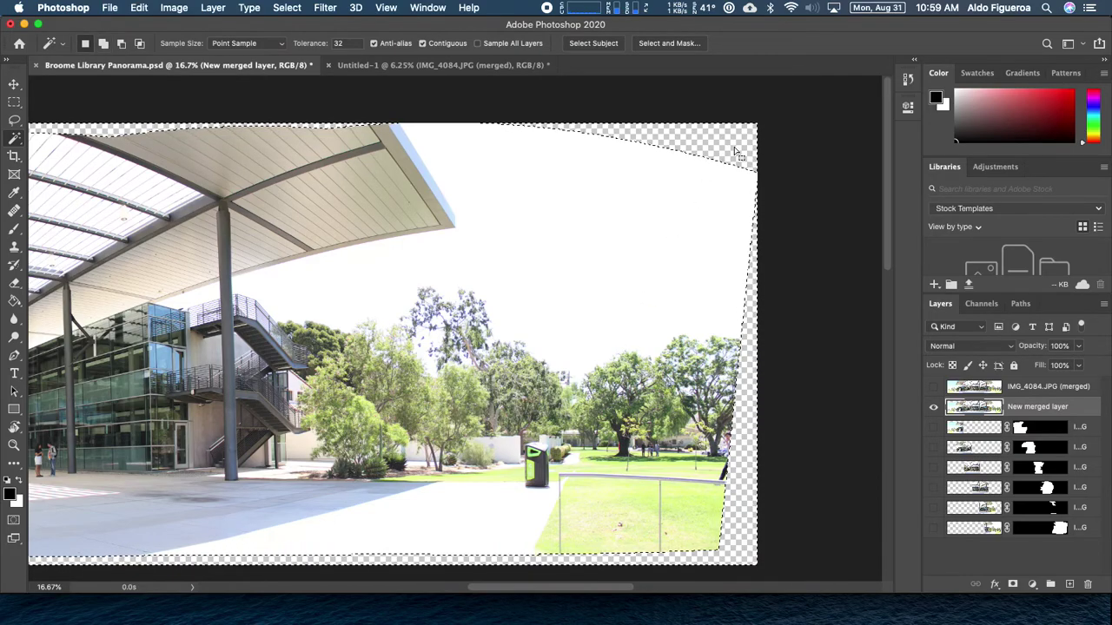
- Open the Content-Aware Fill workspace for the selected transparent borders
key(super+0)
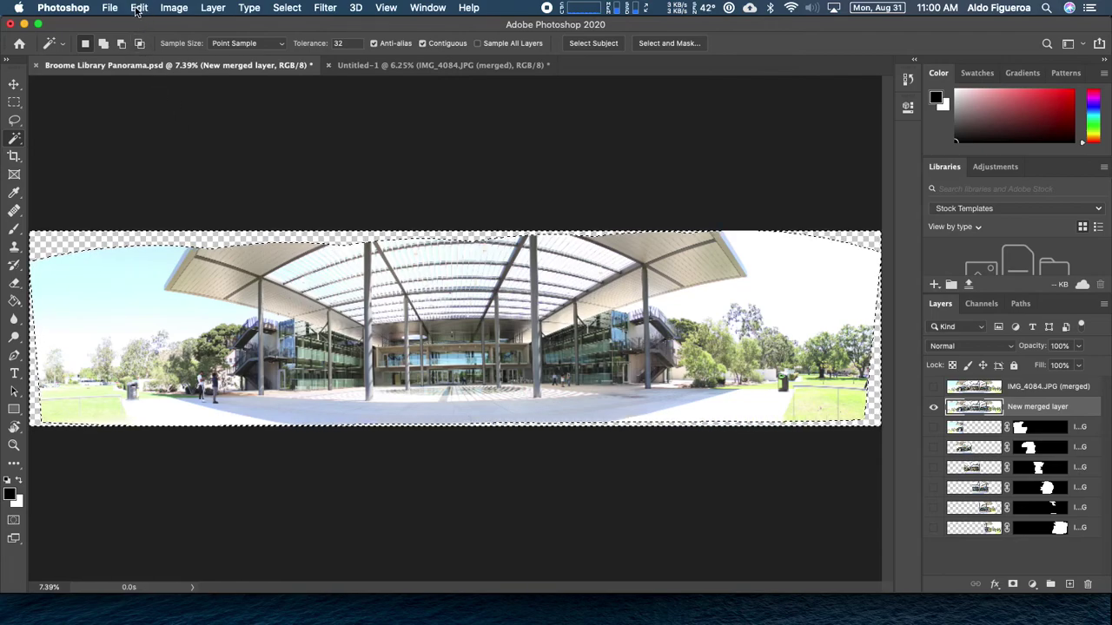
click(139, 9)
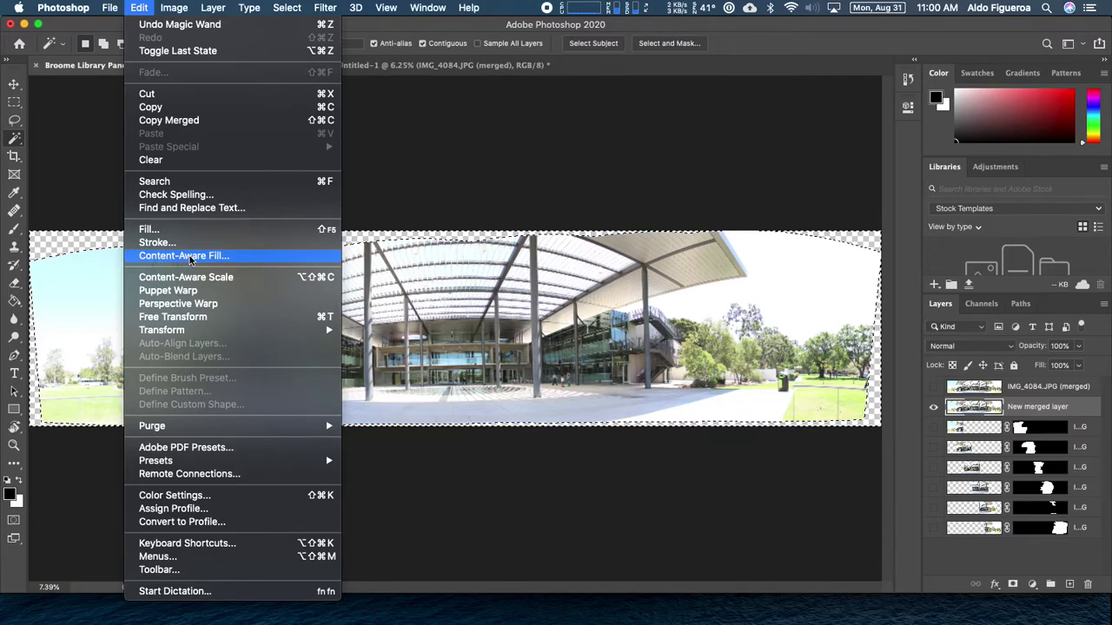
click(198, 257)
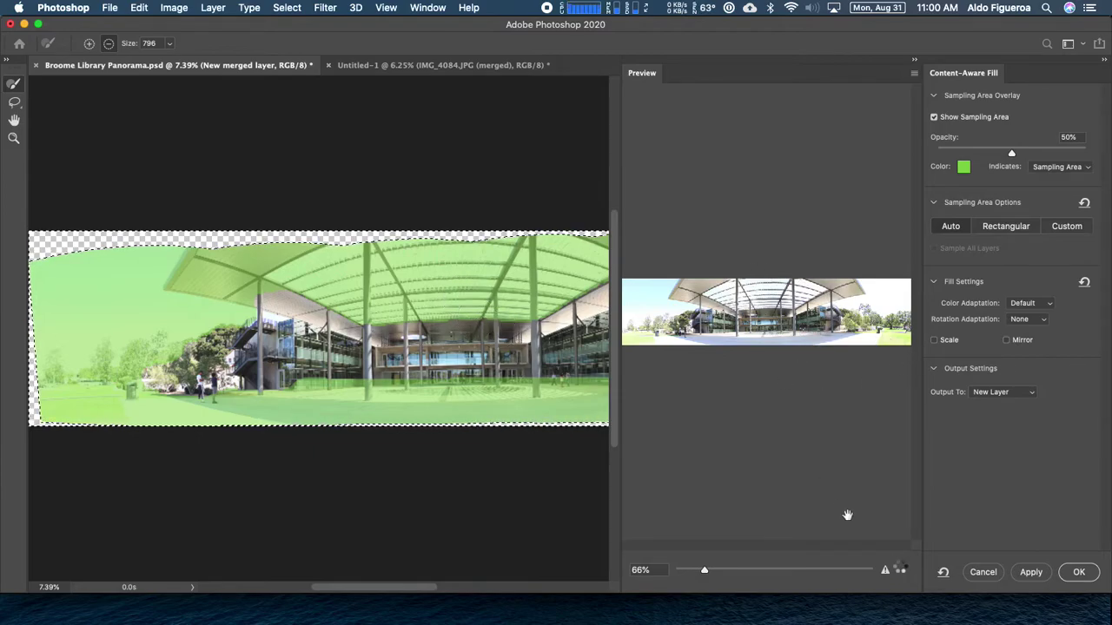
- Examine the Auto-sampled fill in the preview at closer zoom, from the central roof to the panorama's left end
scroll(846, 513, down, 5)
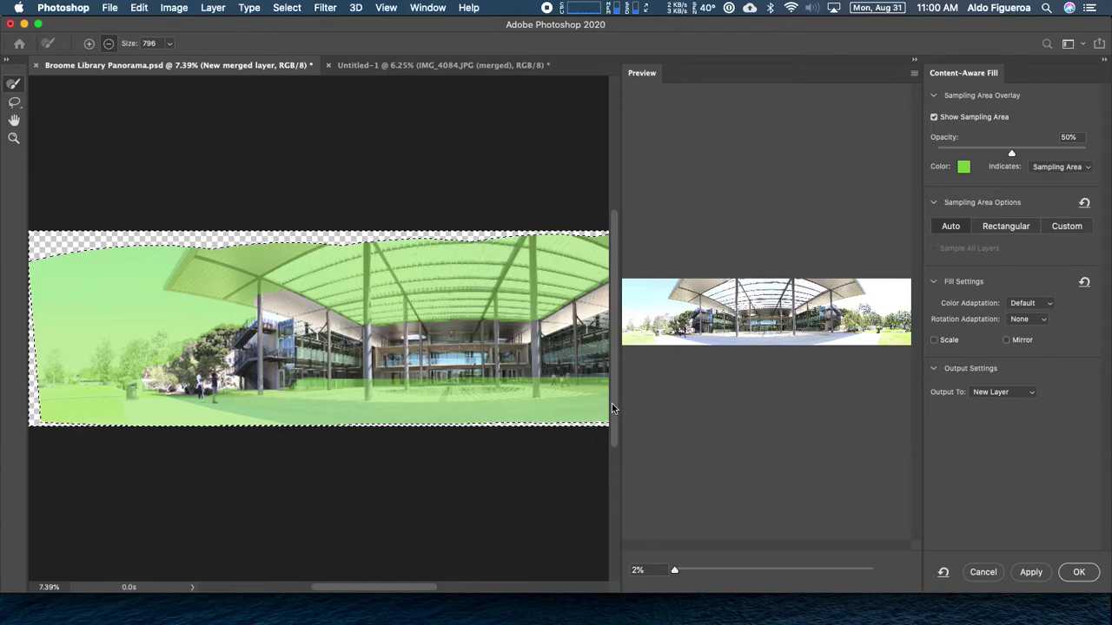
drag(470, 492, 409, 484)
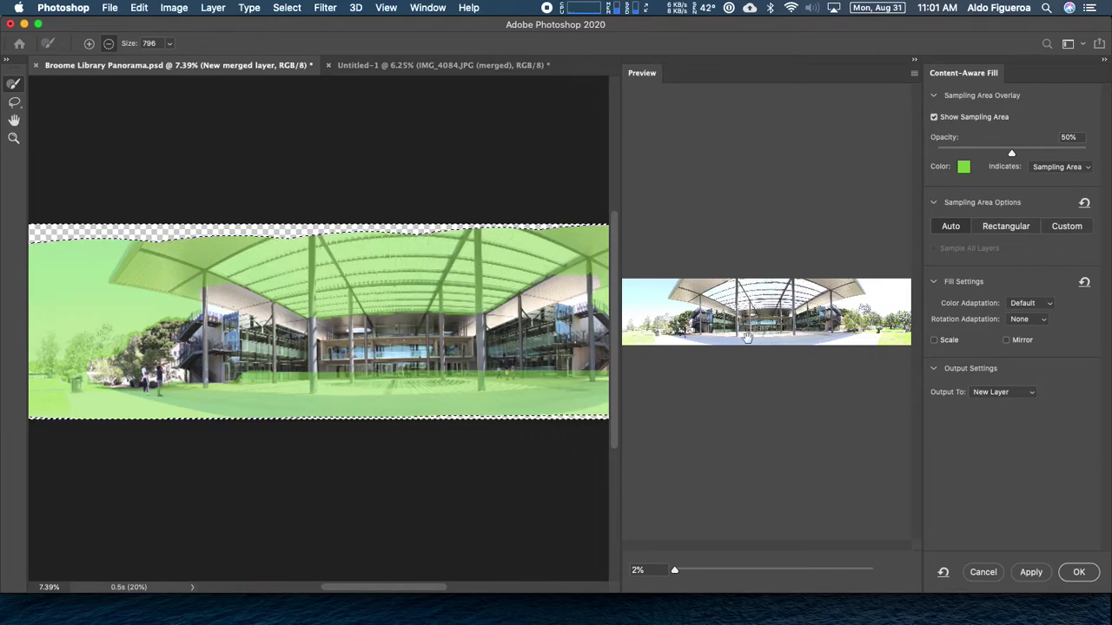
click(787, 228)
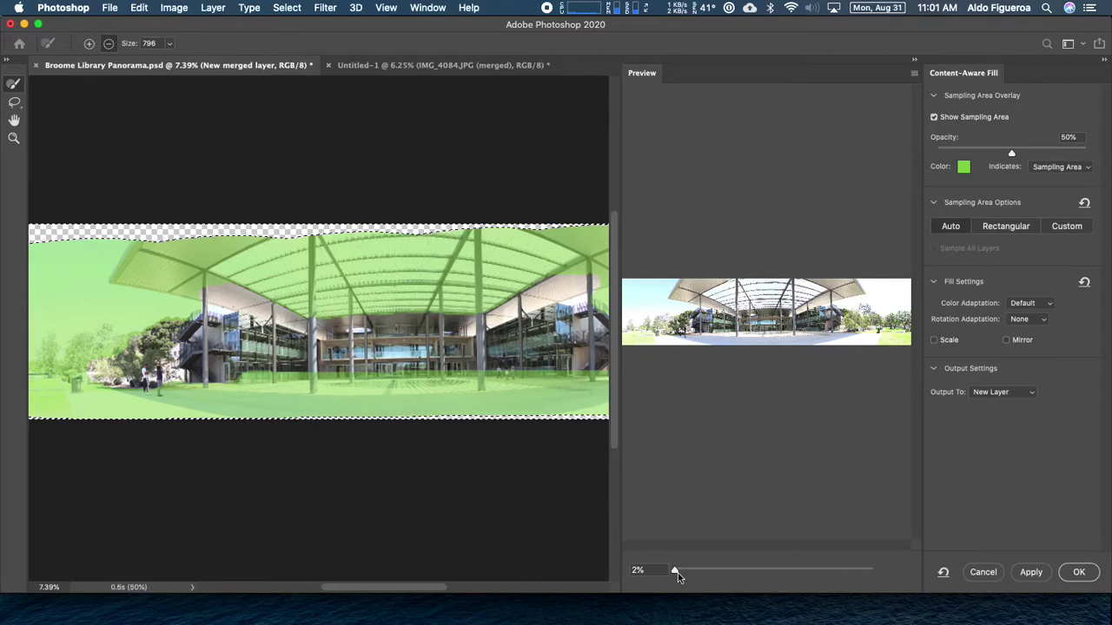
drag(677, 573, 677, 570)
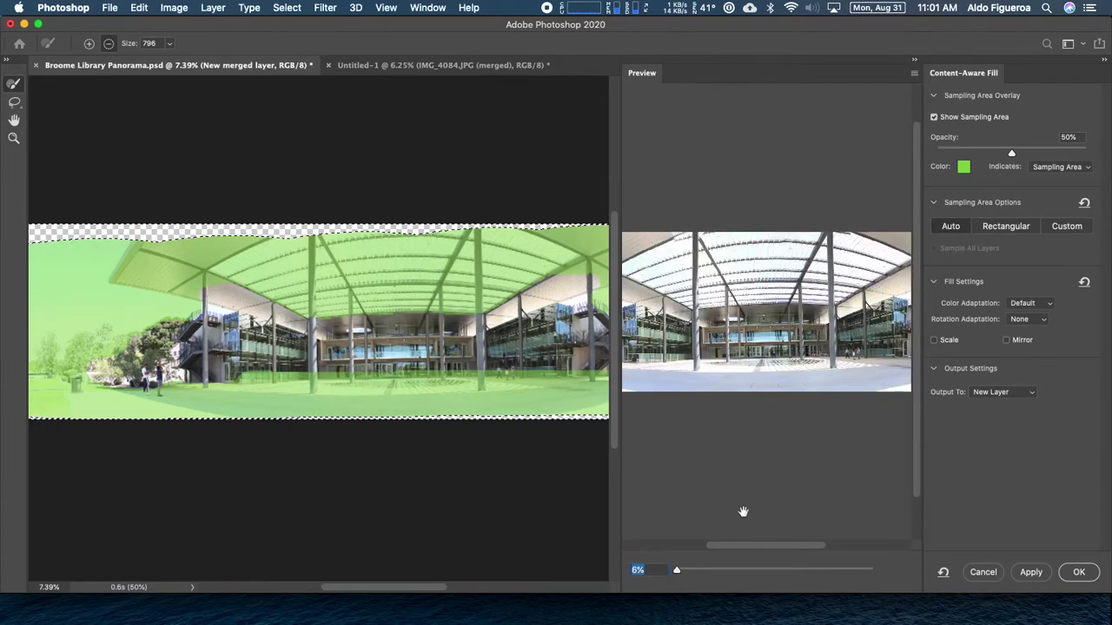
click(755, 422)
click(756, 422)
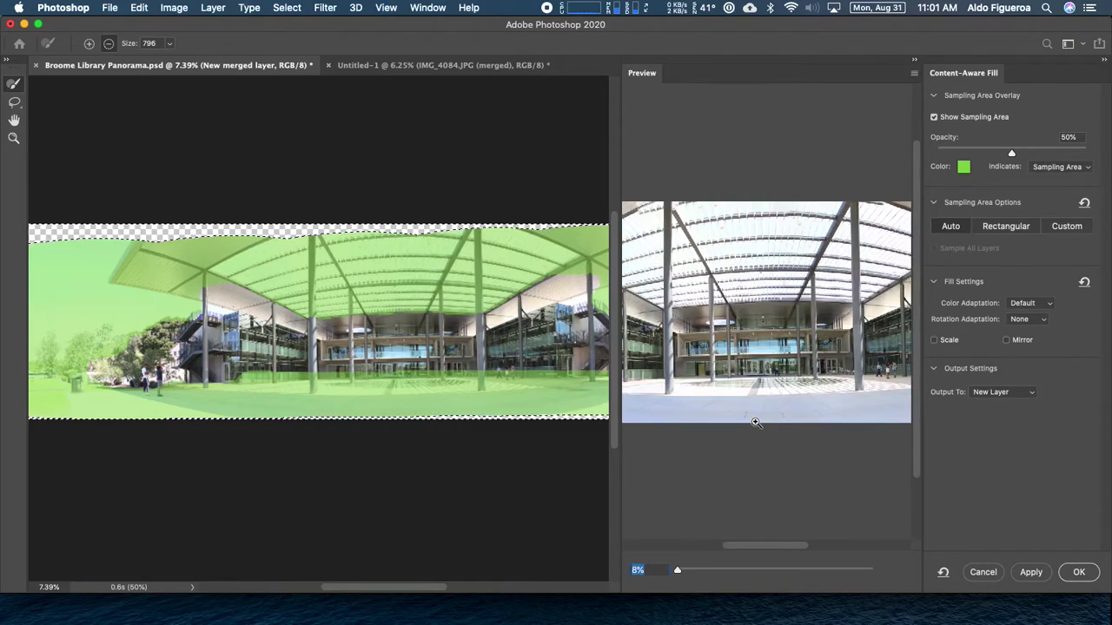
click(755, 422)
click(756, 422)
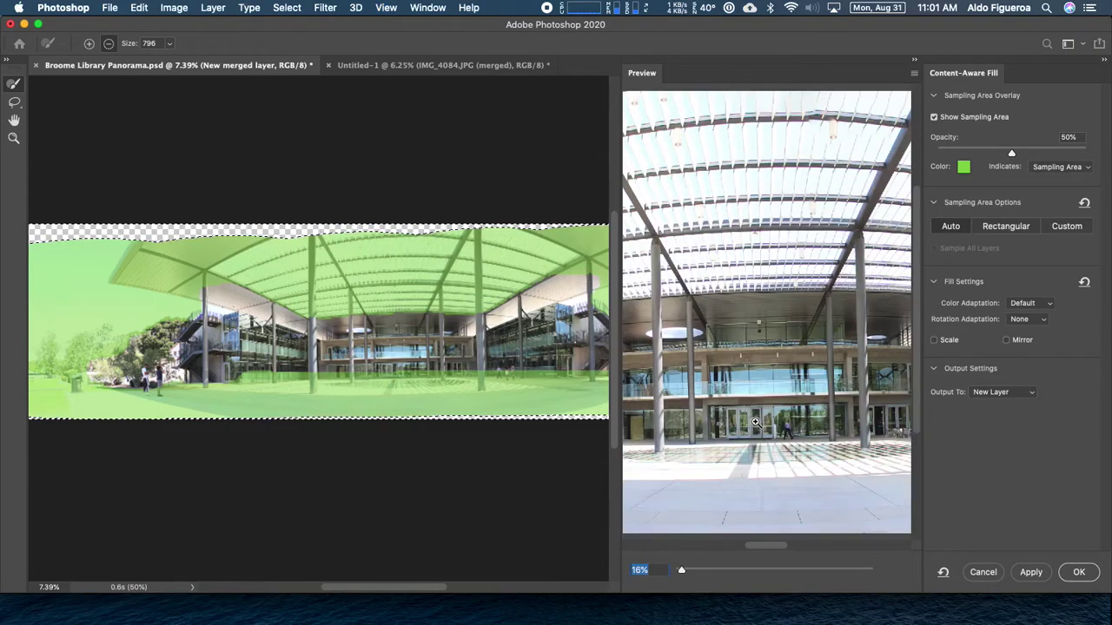
alt+click(755, 422)
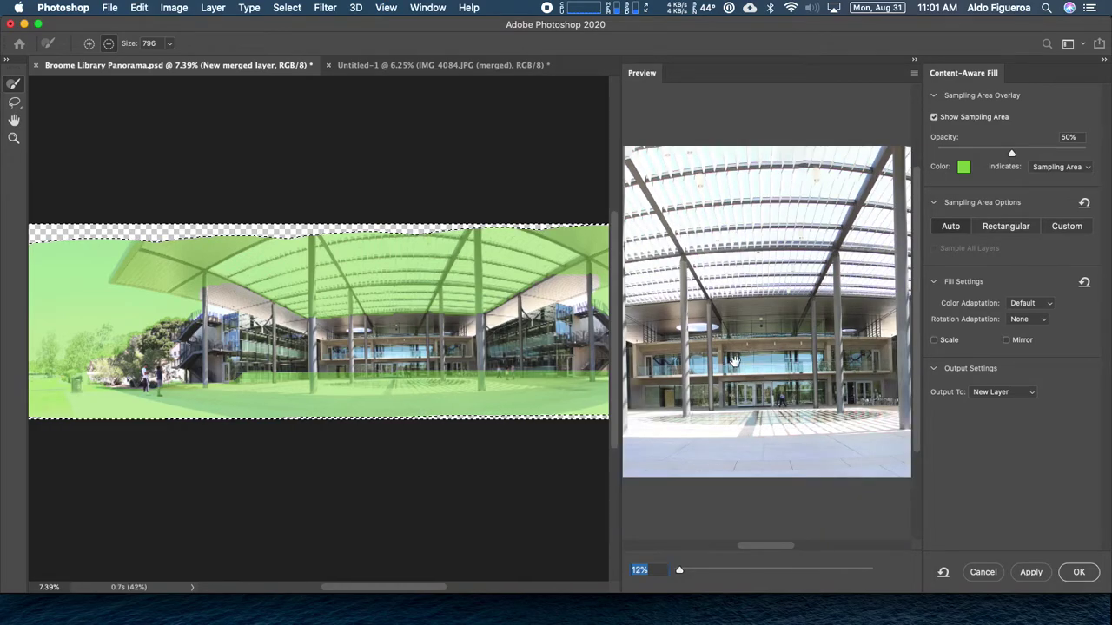
drag(738, 362, 856, 366)
drag(710, 349, 877, 352)
drag(757, 325, 624, 336)
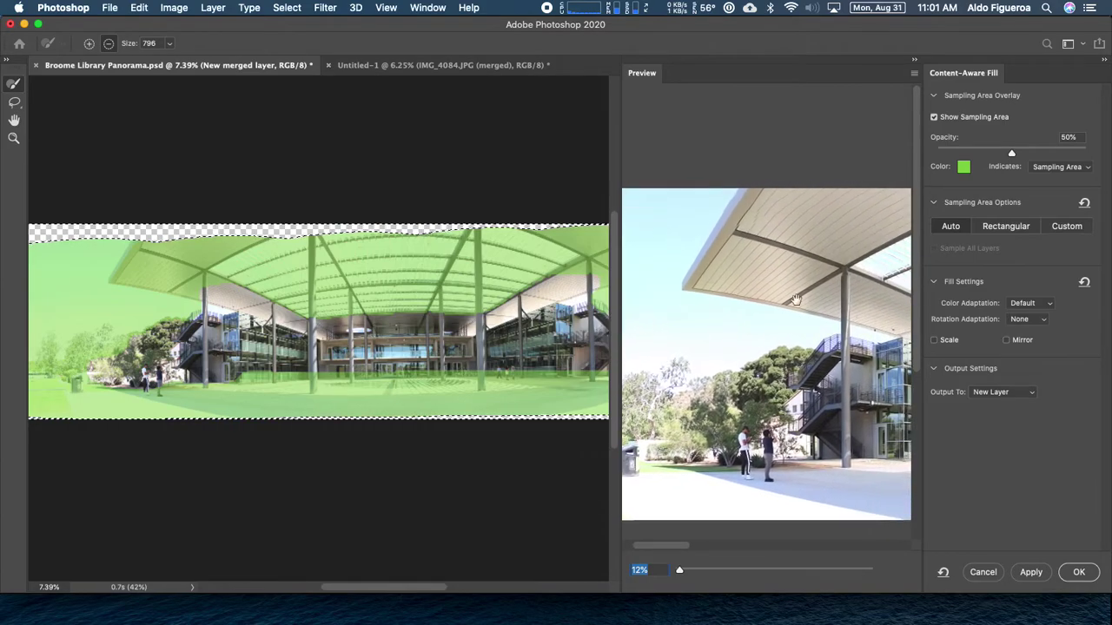
drag(834, 313, 762, 300)
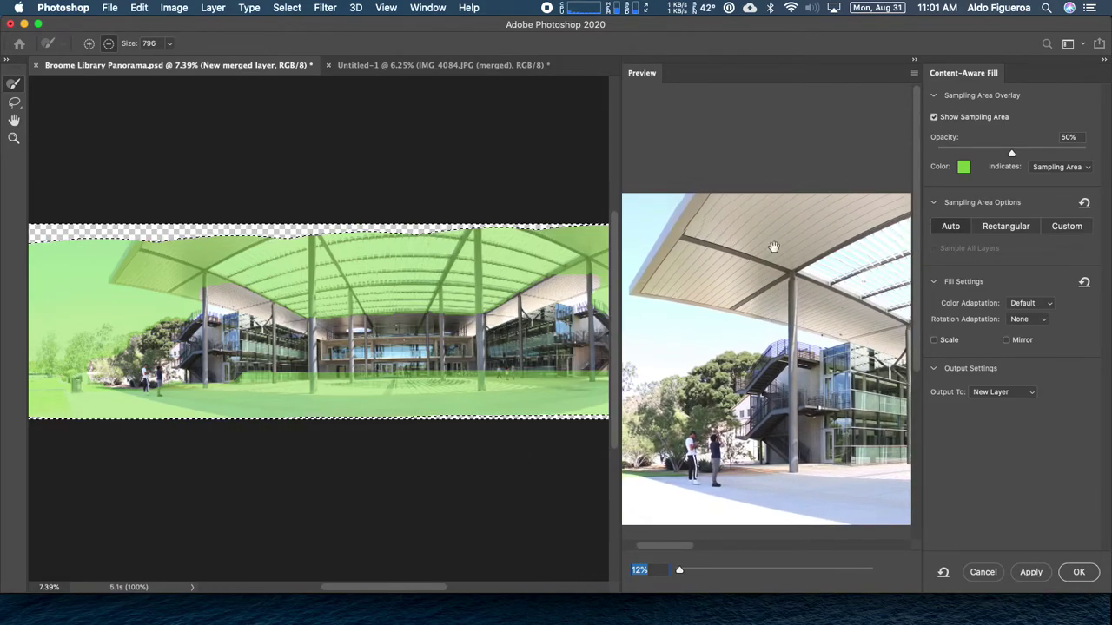
drag(774, 249, 741, 250)
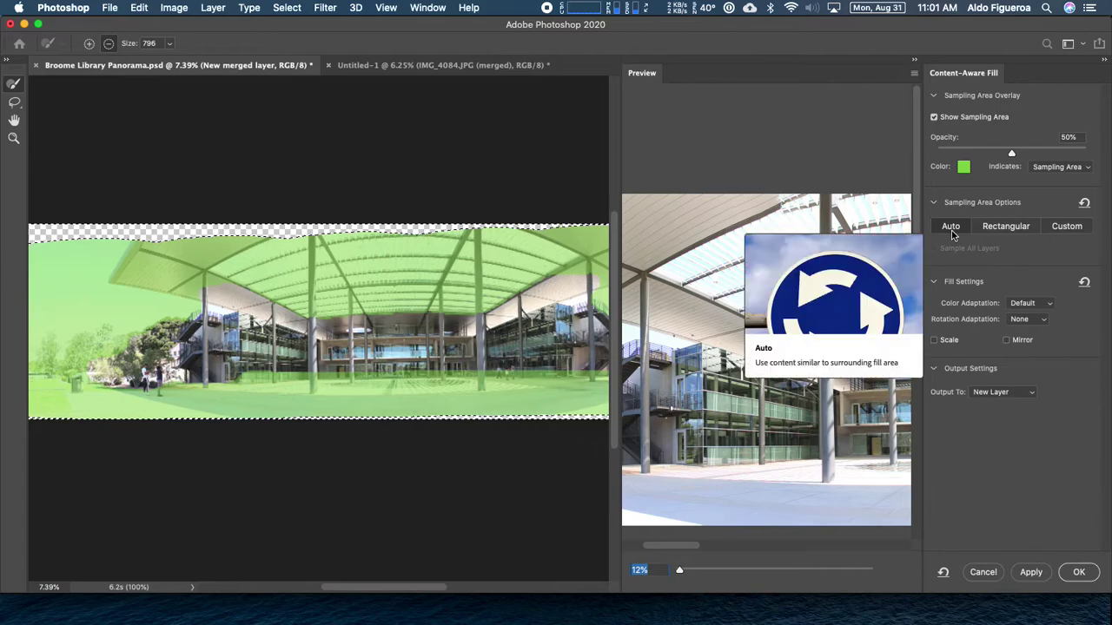
- Try the Rectangular sampling area and check its fill along the roof, then change the sampling area to Custom
click(1013, 228)
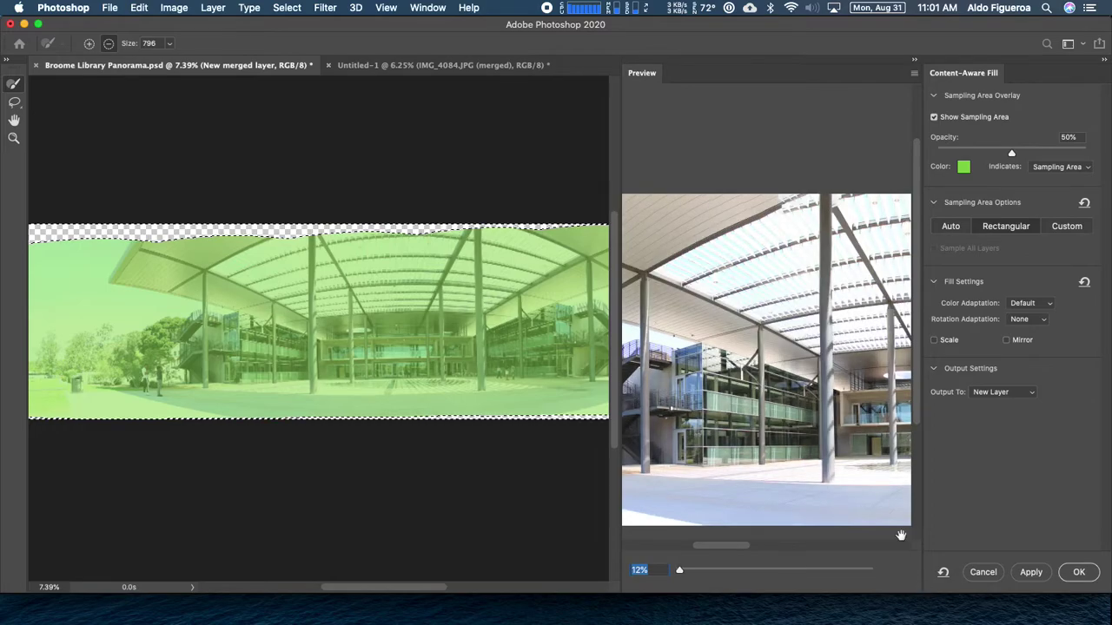
drag(752, 341, 660, 348)
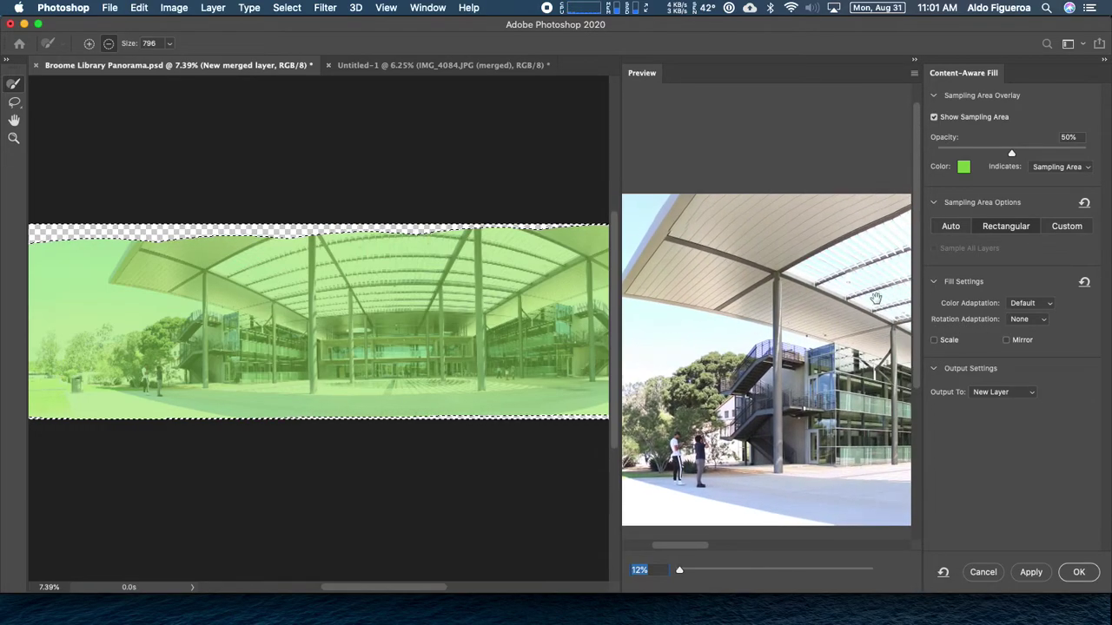
click(1068, 227)
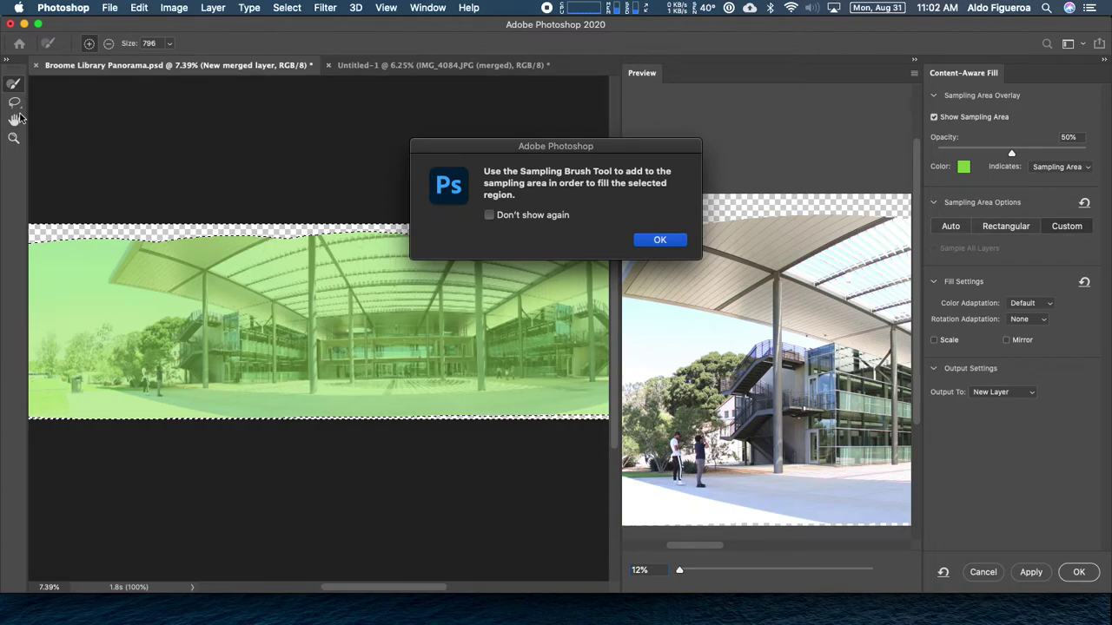
click(662, 241)
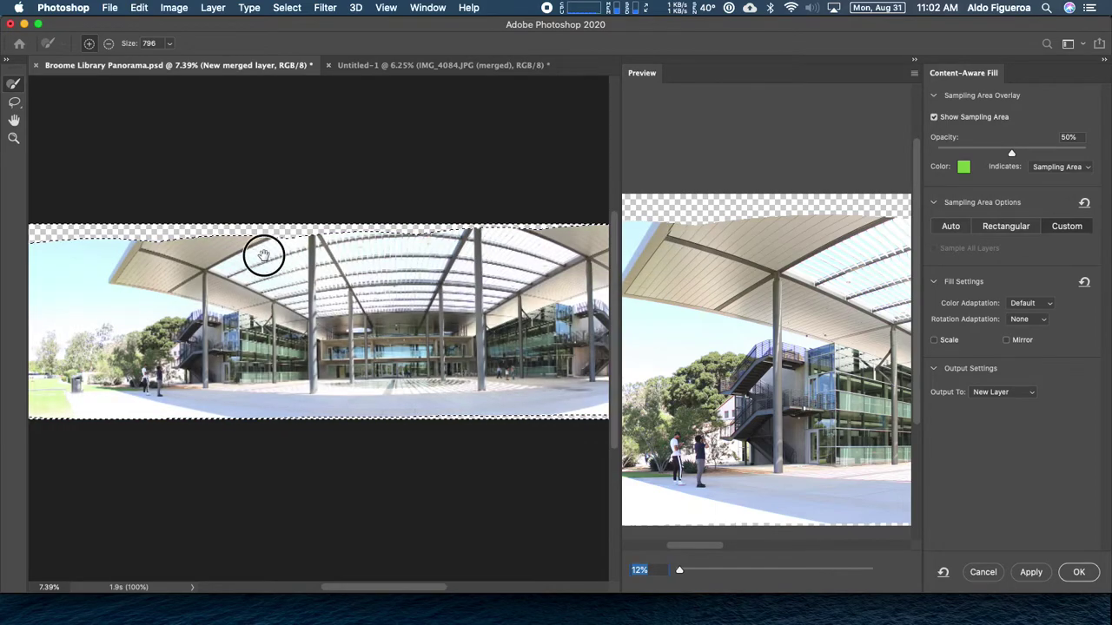
- Brush a sampling area over the sky along the panorama's upper-left edge and check the resulting fill in the preview
drag(264, 254, 397, 256)
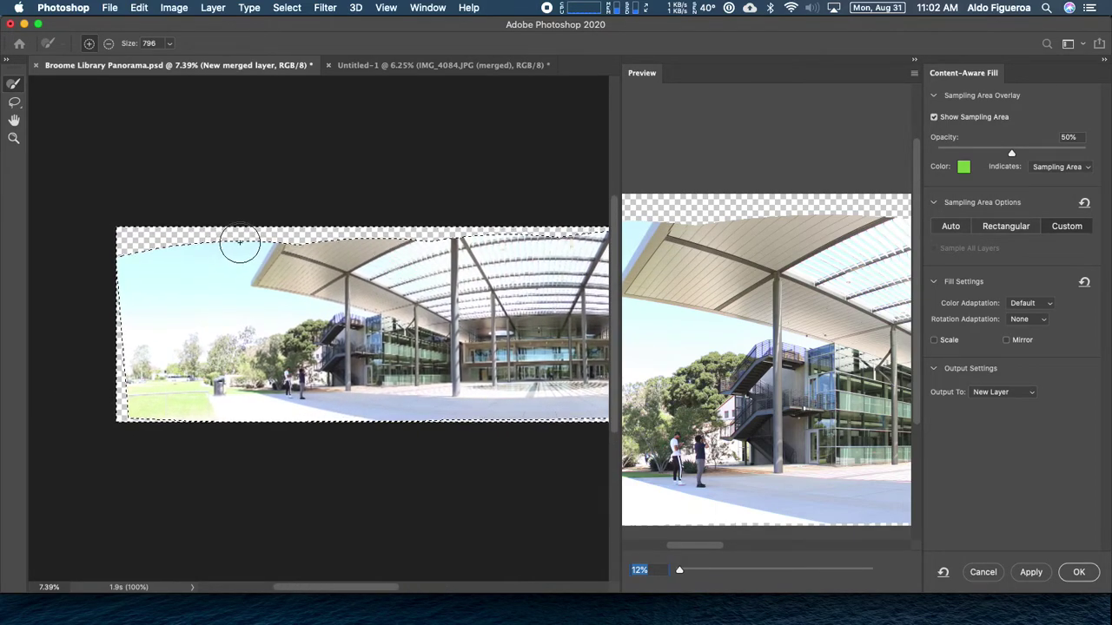
drag(248, 251, 158, 251)
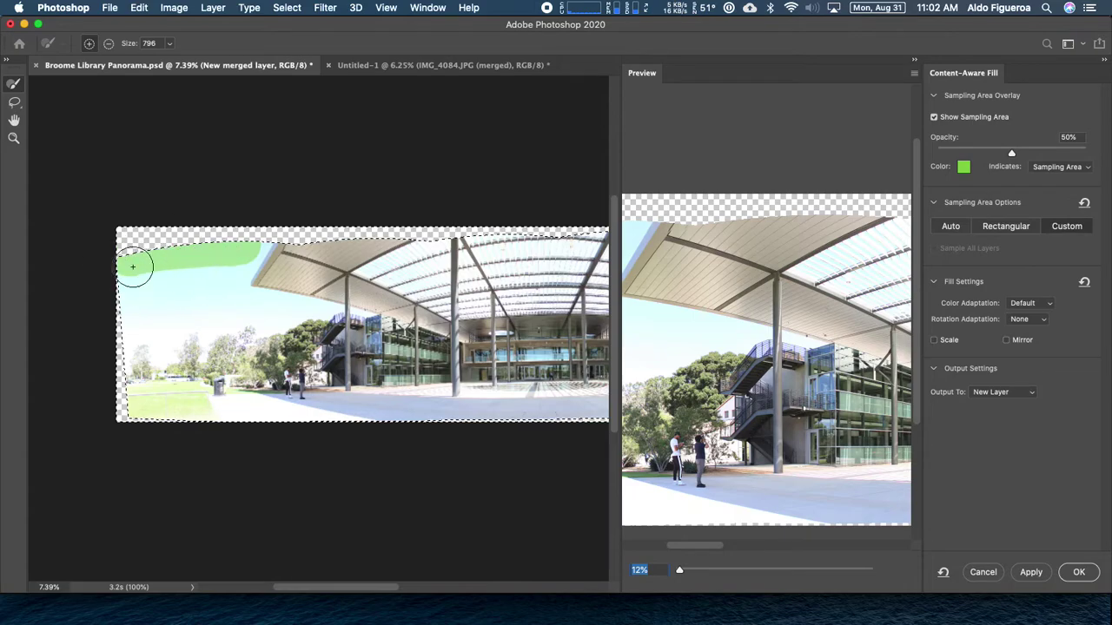
scroll(690, 290, up, 6)
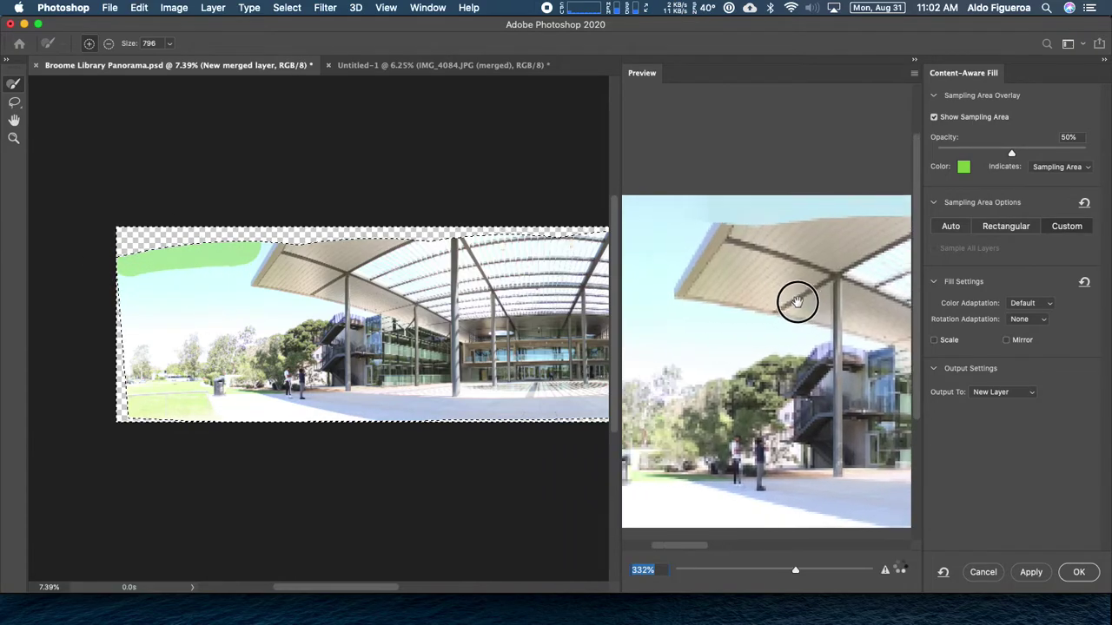
scroll(798, 302, left, 5)
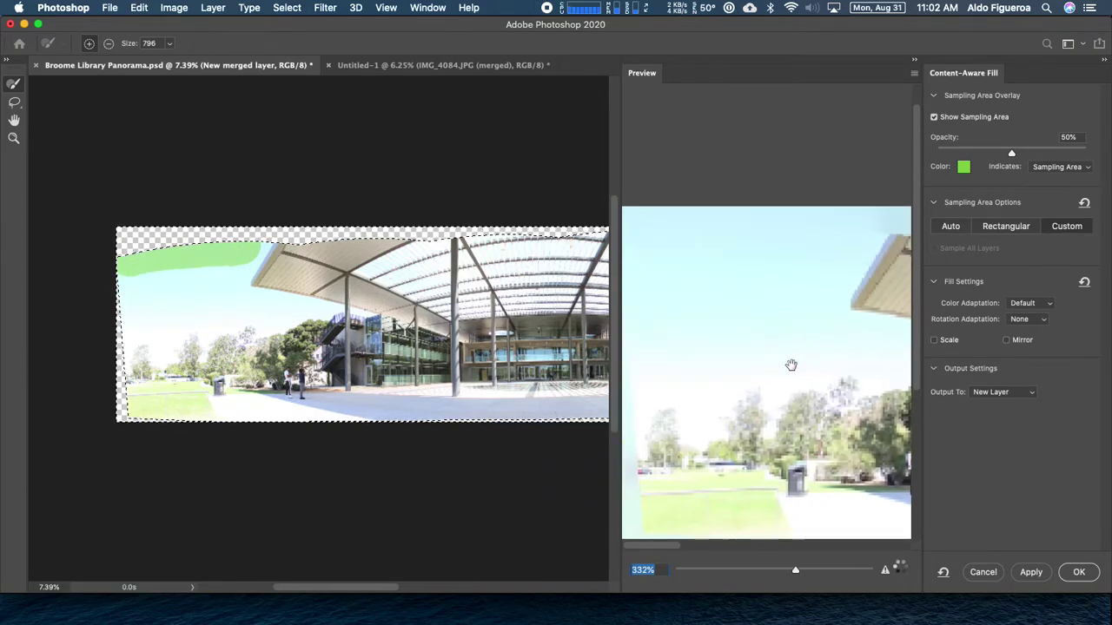
scroll(790, 365, down, 6)
scroll(295, 291, right, 5)
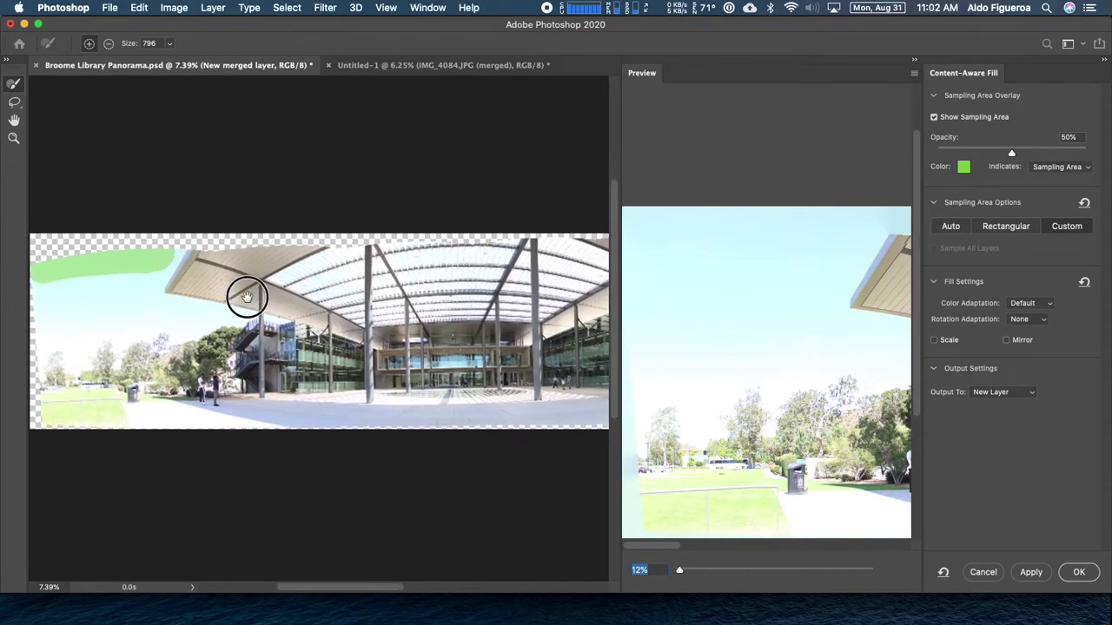
- Extend the sampling area along the roof's upper edge from the left canopy corner to just past the first tall column
drag(161, 248, 214, 245)
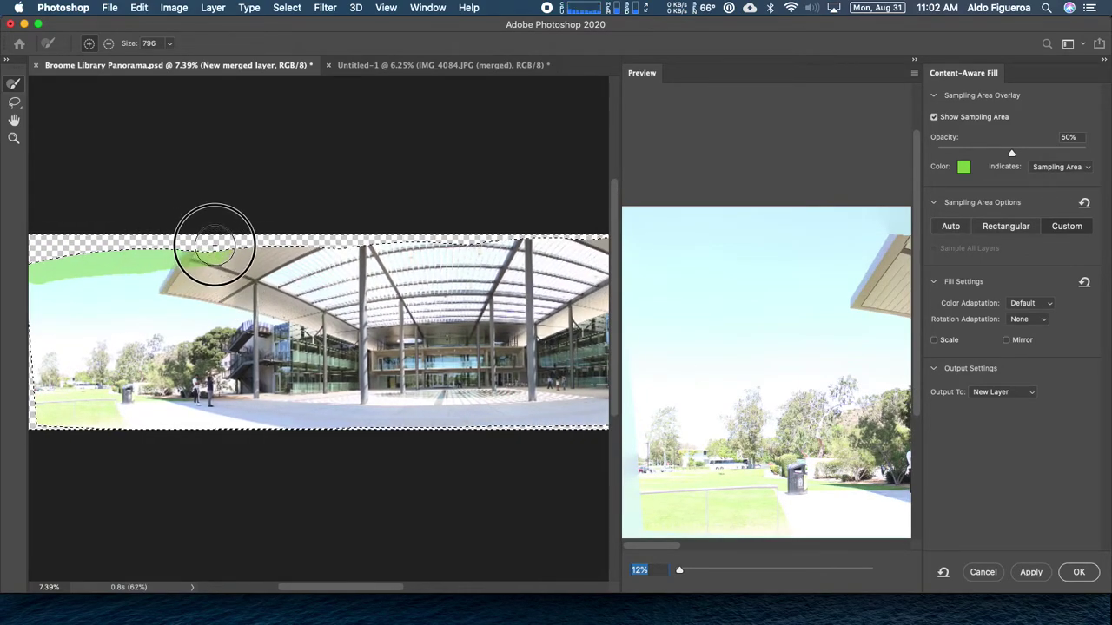
scroll(715, 281, up, 6)
drag(715, 281, 775, 273)
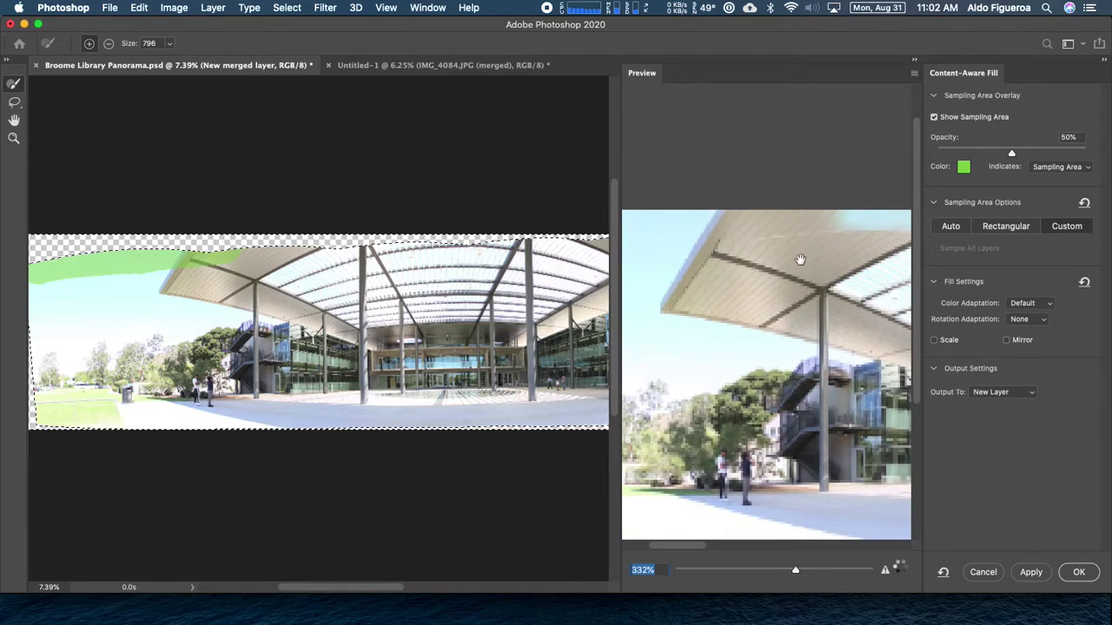
scroll(849, 258, down, 6)
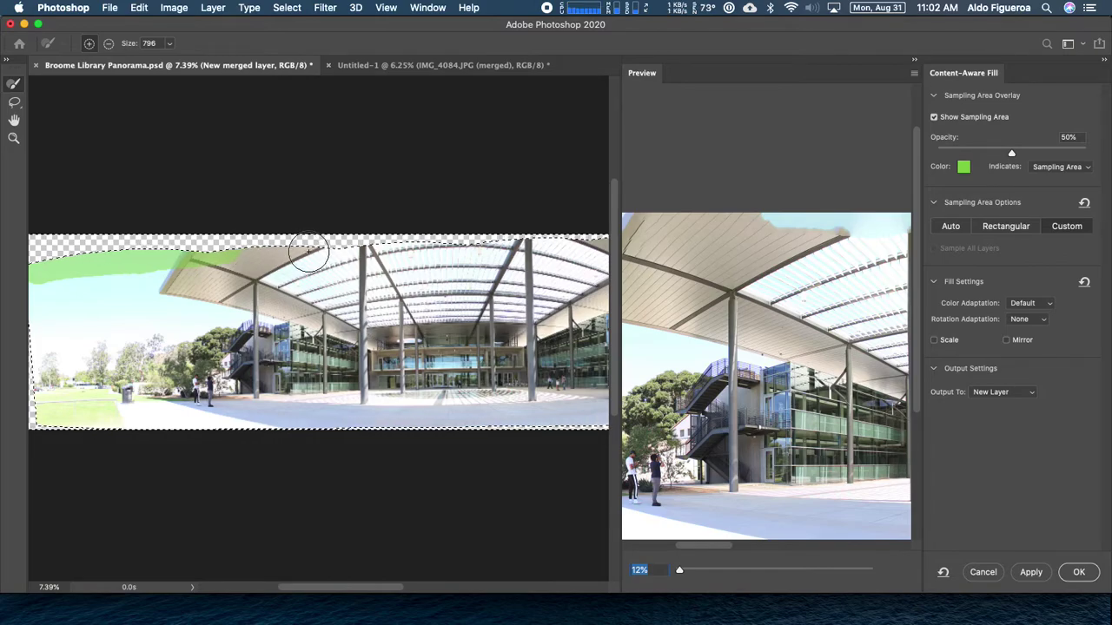
drag(309, 252, 383, 246)
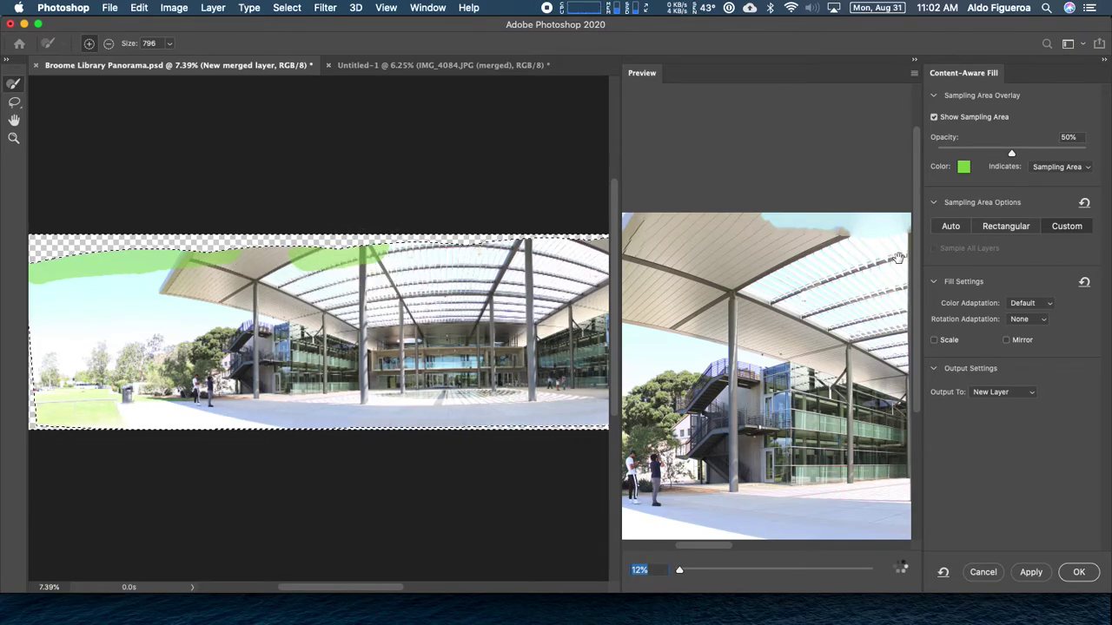
scroll(878, 269, up, 6)
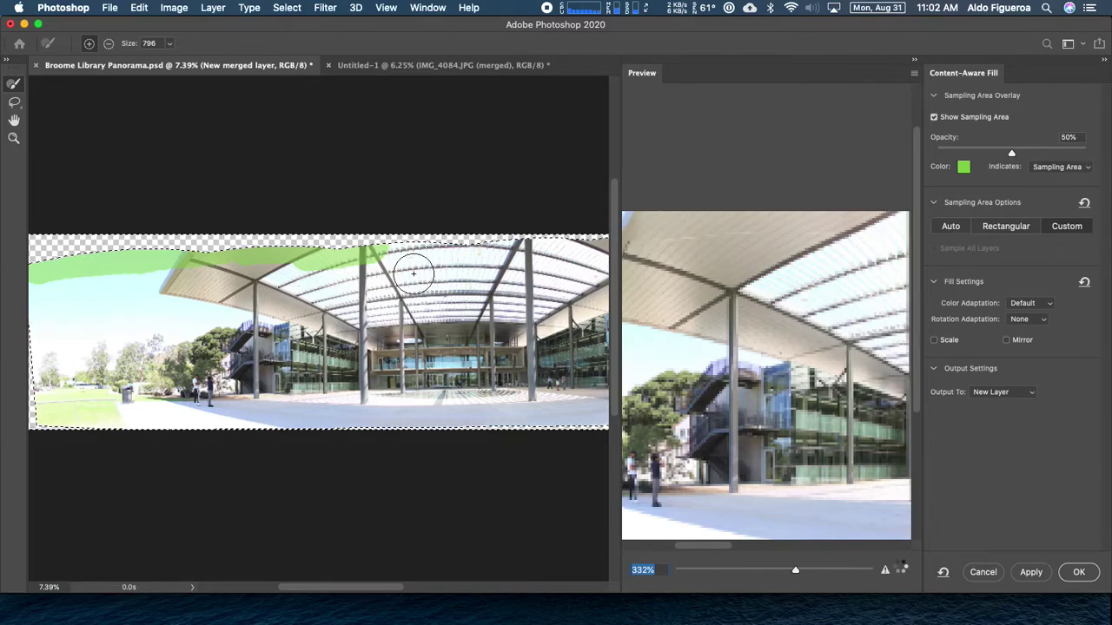
- Add a sampling area along the upper edge of the central roof between the two tall columns
drag(409, 269, 295, 269)
drag(870, 279, 663, 280)
drag(811, 262, 740, 250)
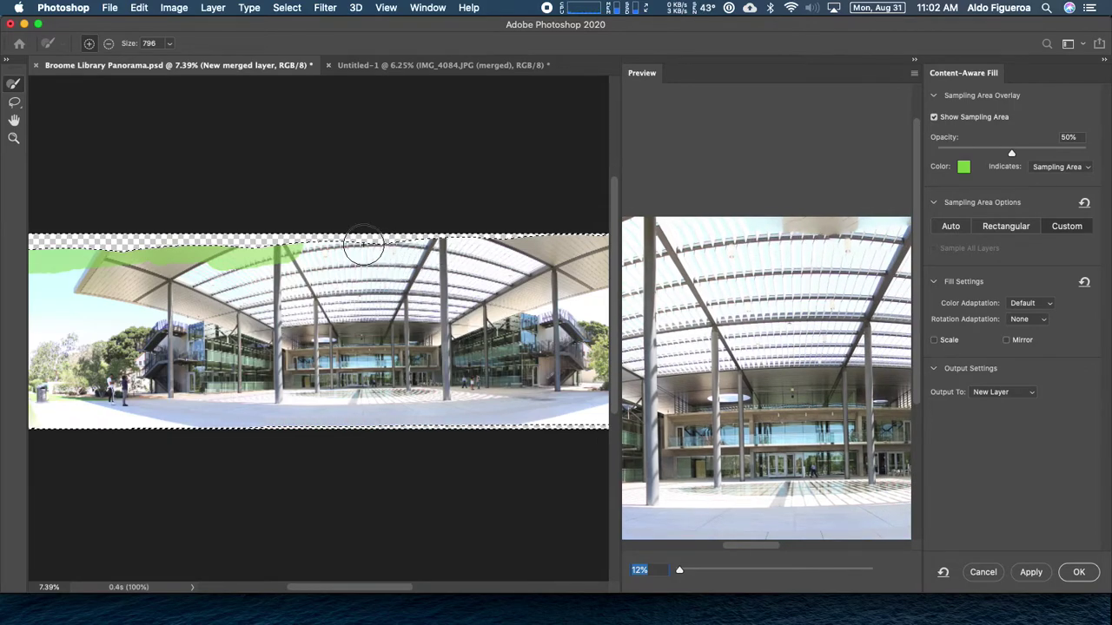
drag(355, 241, 391, 240)
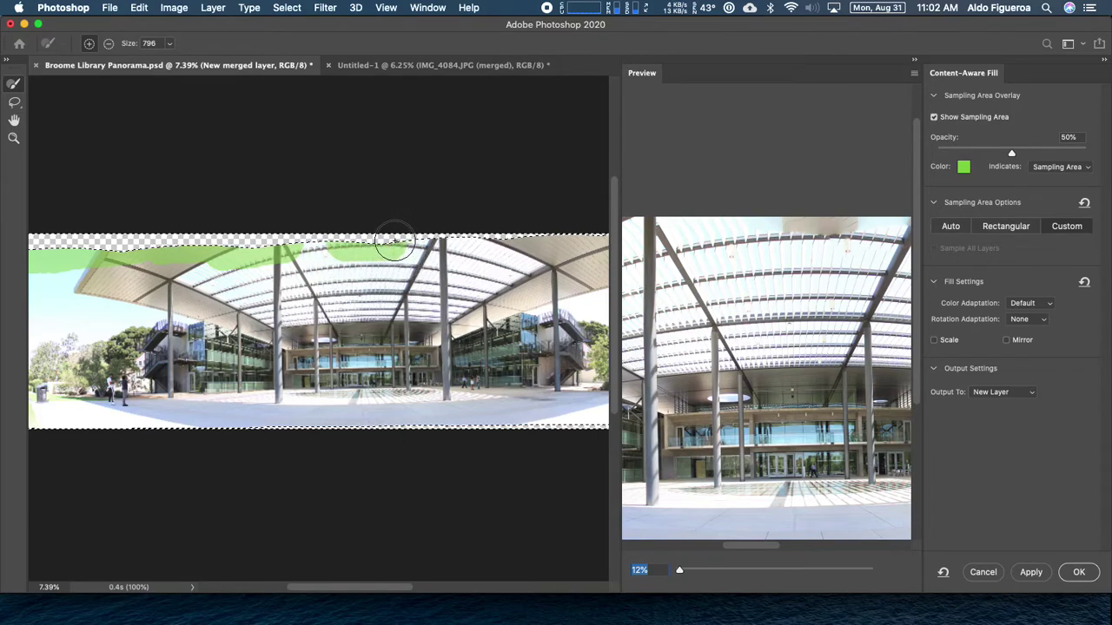
scroll(829, 243, up, 5)
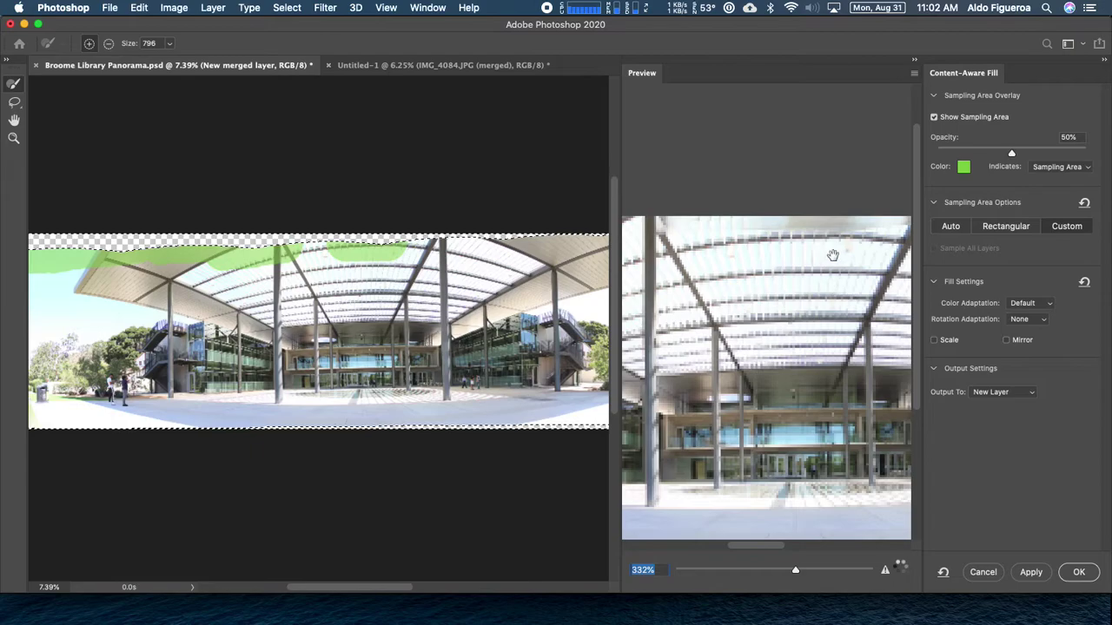
scroll(793, 292, down, 5)
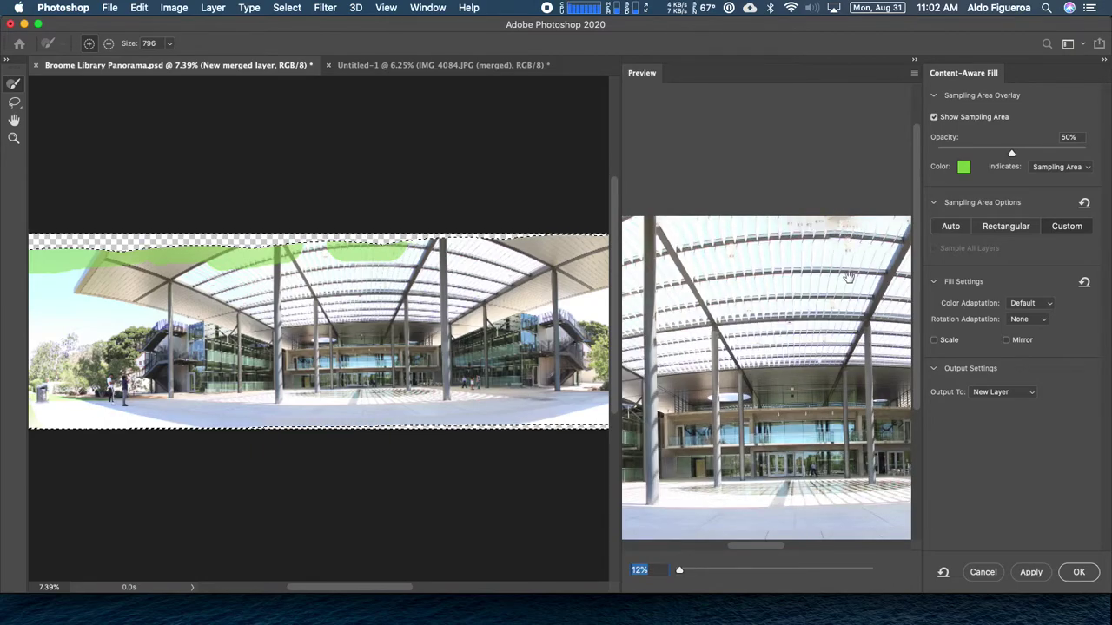
scroll(380, 272, right, 3)
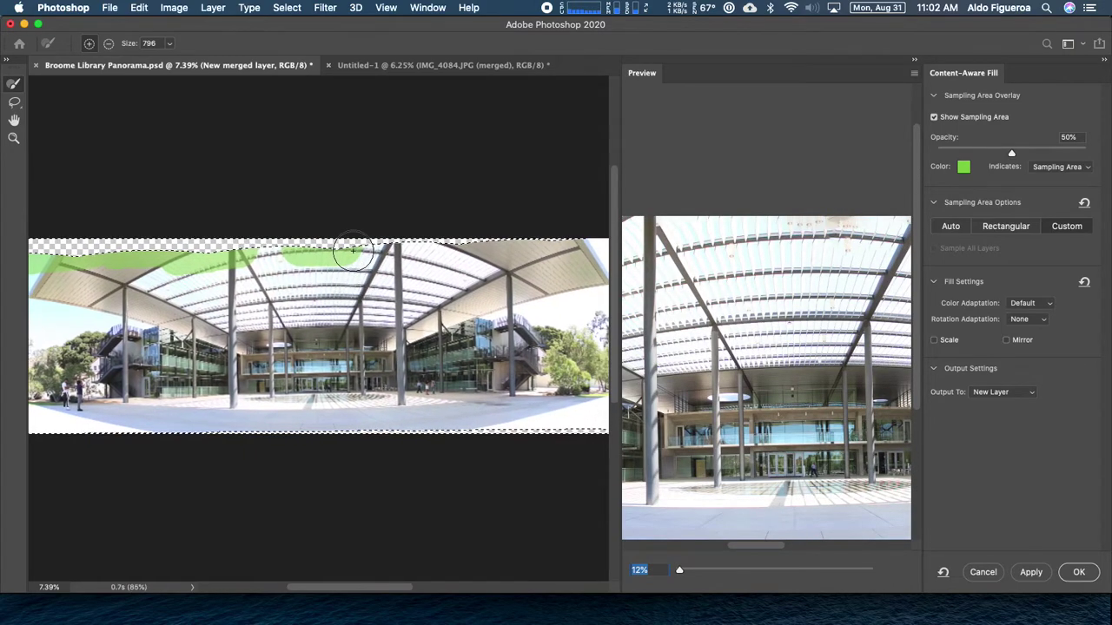
- Extend the central roof's sampling area along the upper edge to the second tall column and onto the roof beyond it
drag(370, 262, 391, 263)
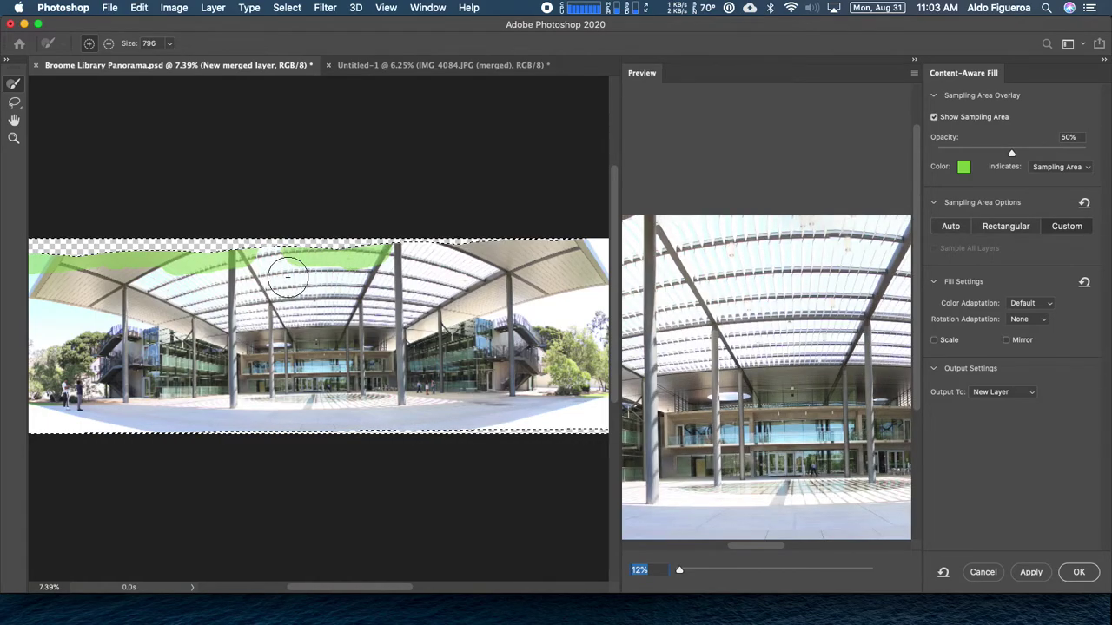
drag(295, 272, 357, 277)
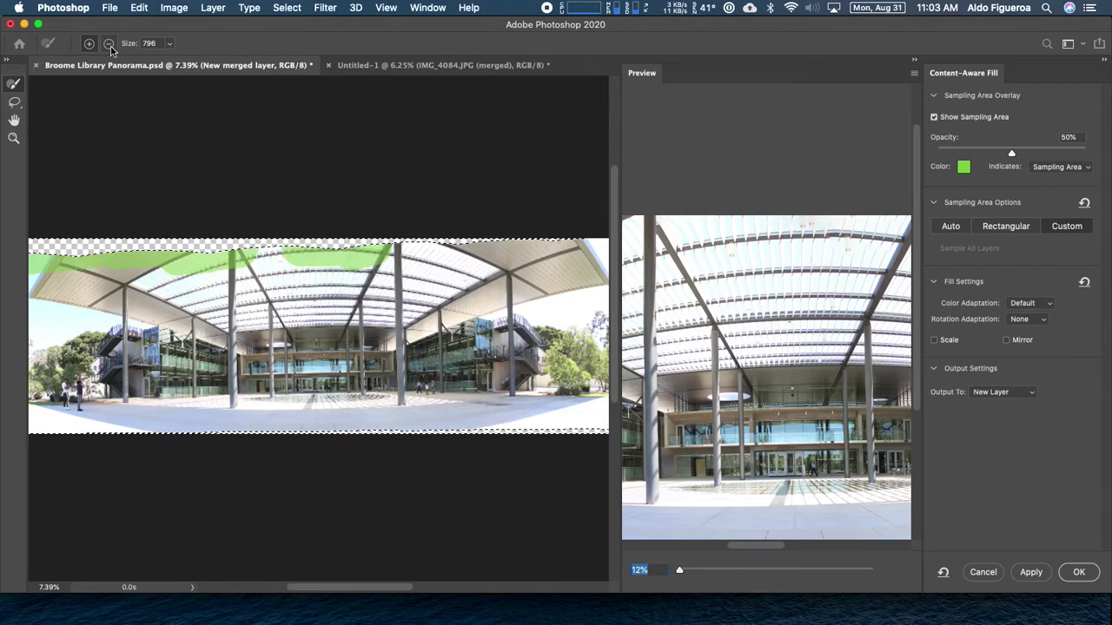
key(alt)
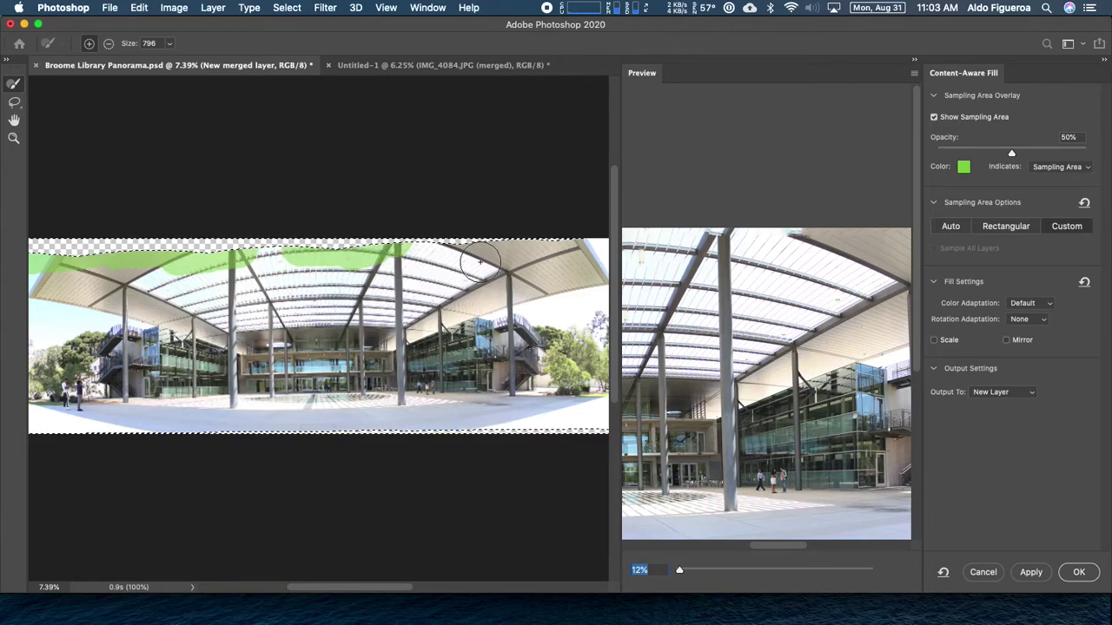
scroll(702, 245, up, 5)
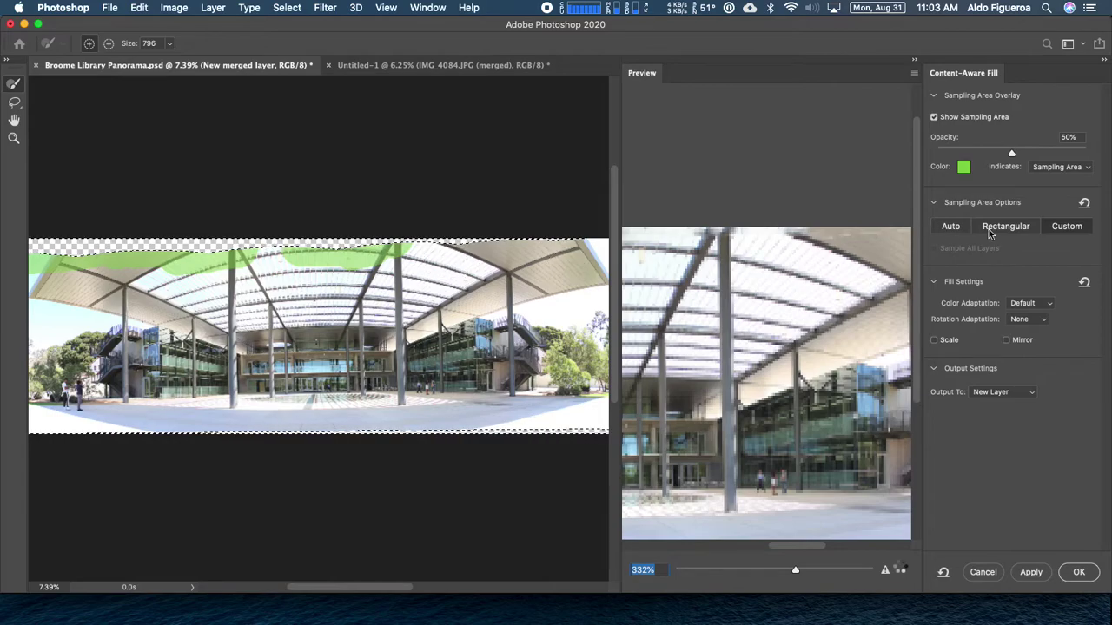
scroll(831, 256, down, 5)
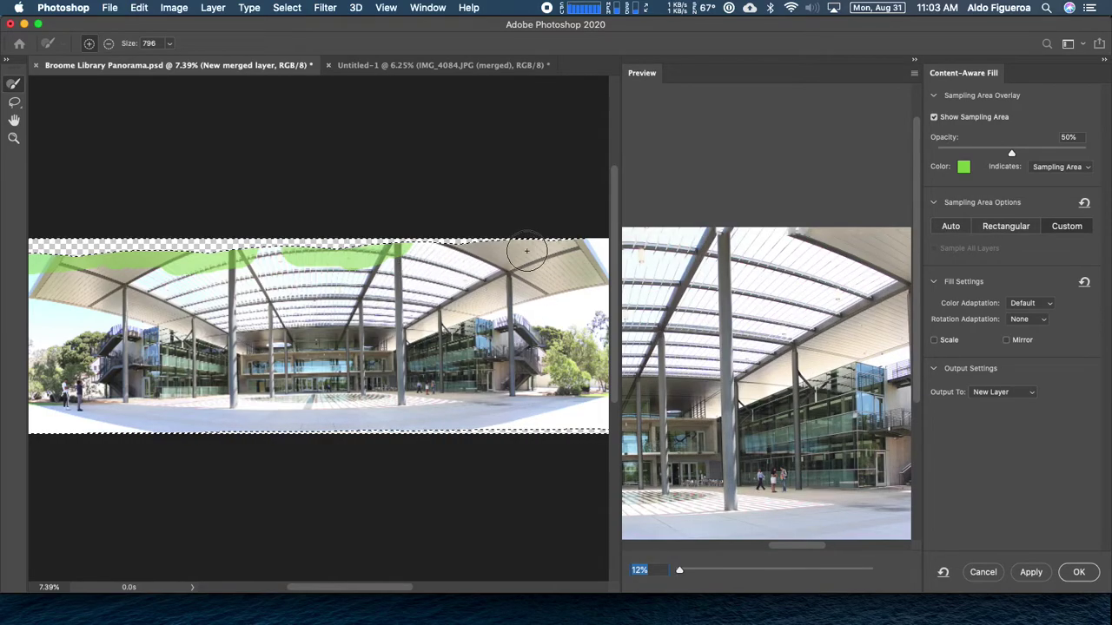
drag(444, 244, 429, 239)
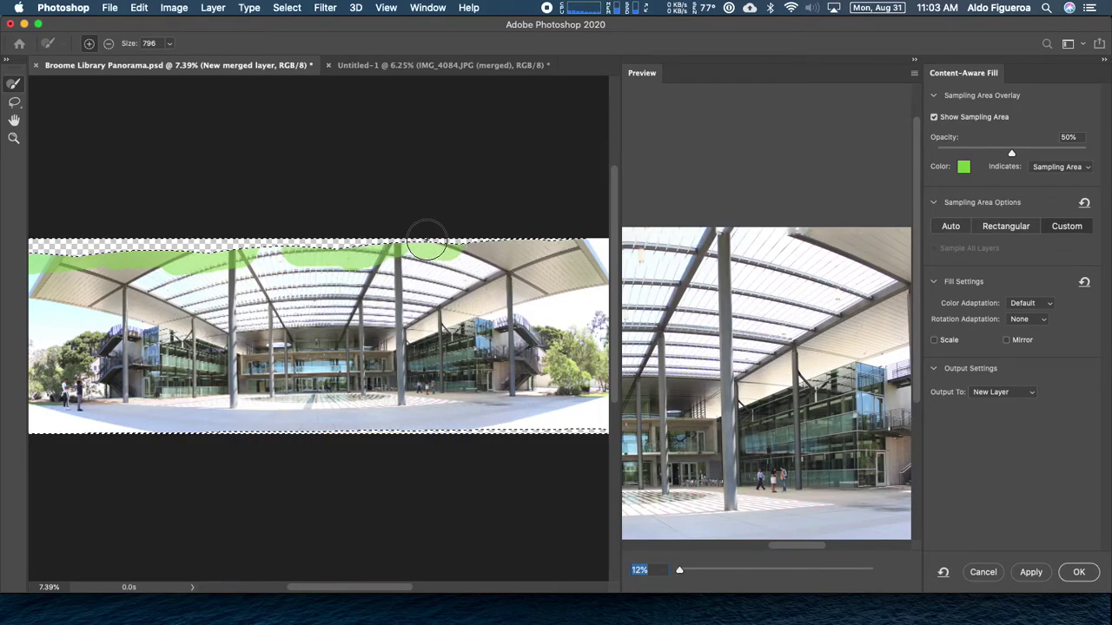
- Brush sampling areas over the sky, the tree and the grass along the panorama's right edge
scroll(804, 275, up, 5)
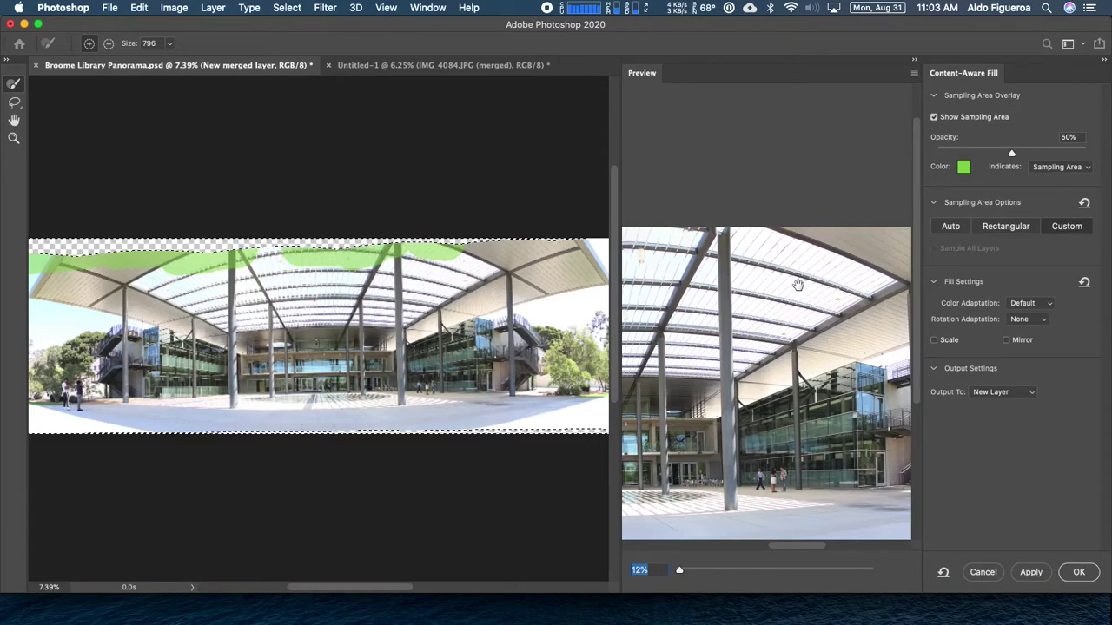
drag(389, 301, 594, 315)
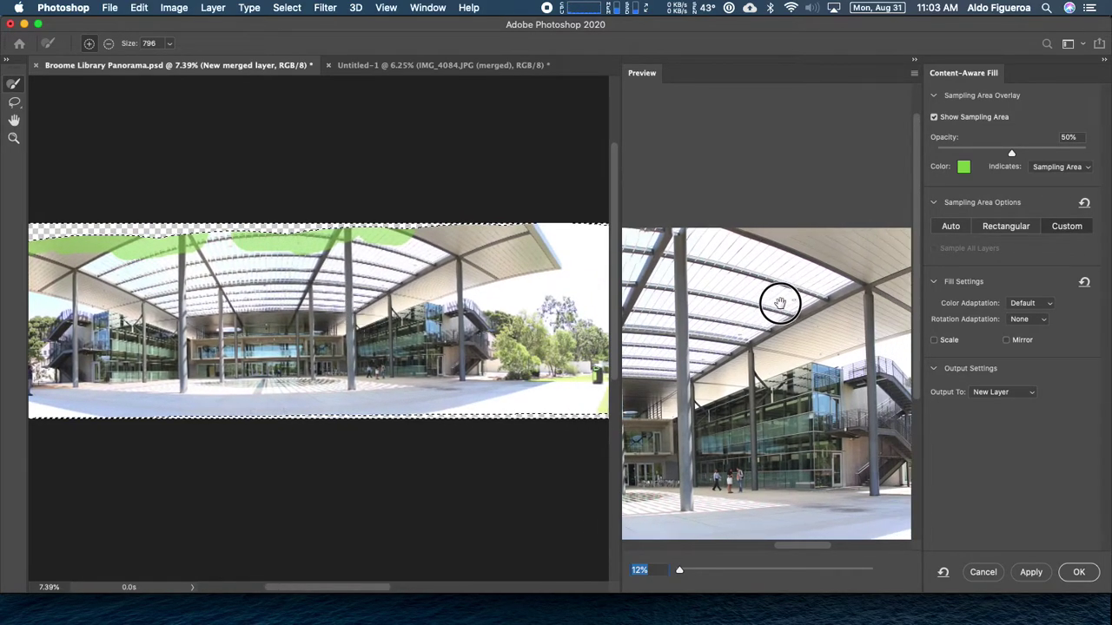
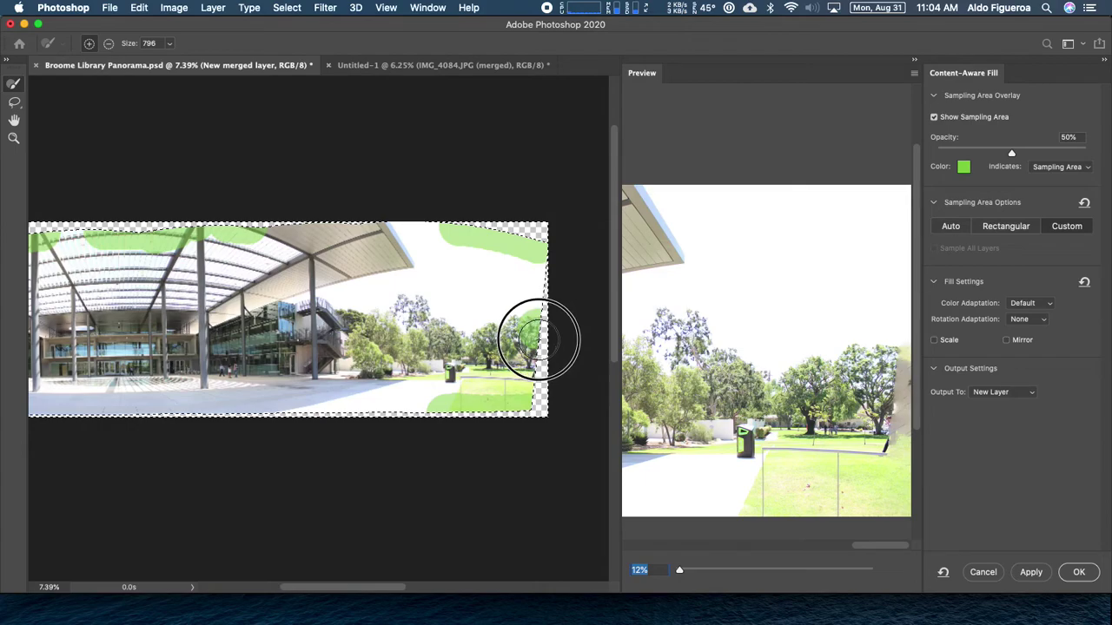
scroll(806, 415, up, 5)
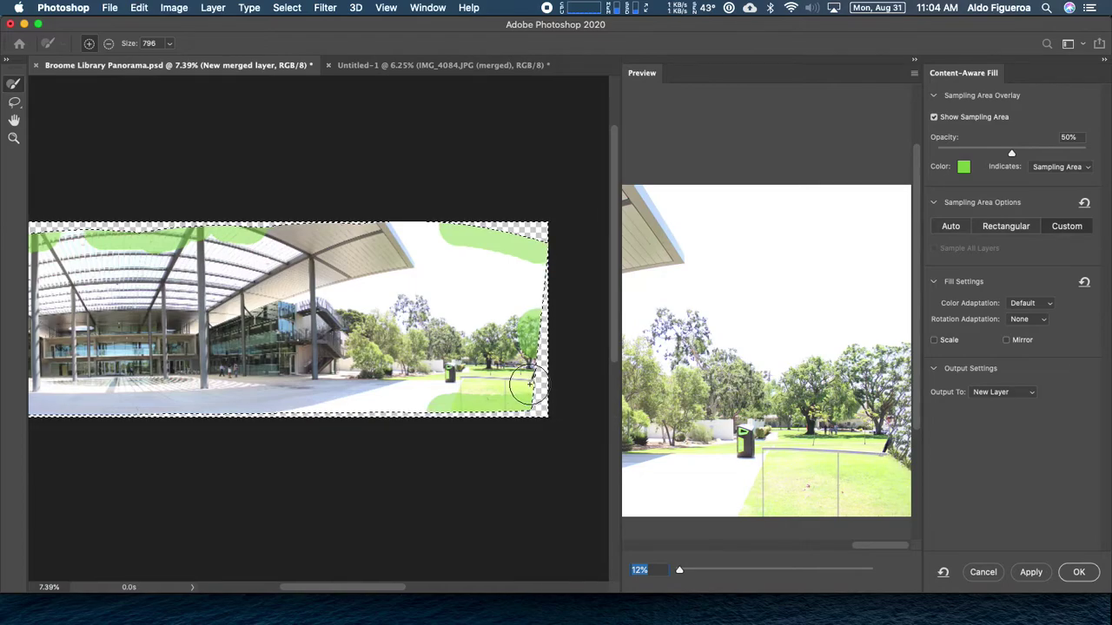
click(554, 401)
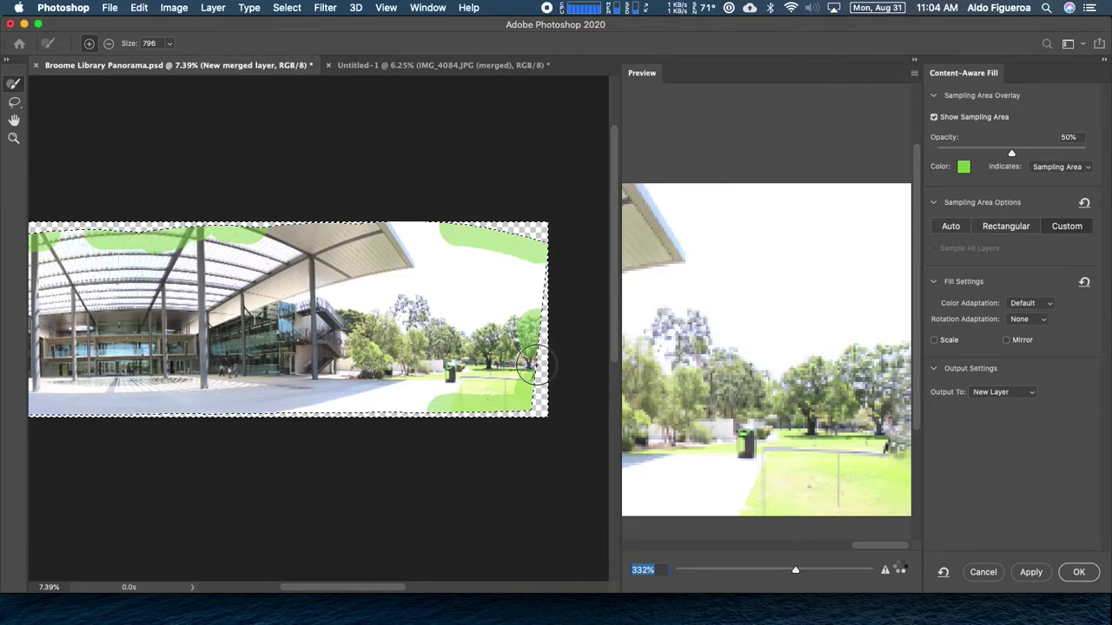
key(super+equal)
key(super+equal)
key(super+equal)
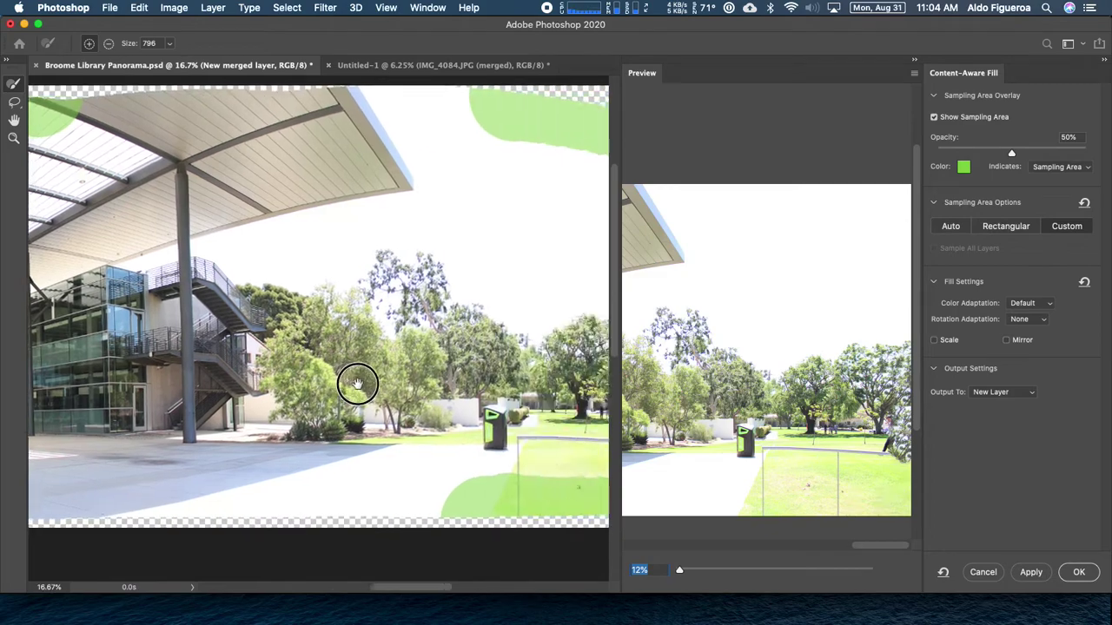
drag(357, 384, 179, 347)
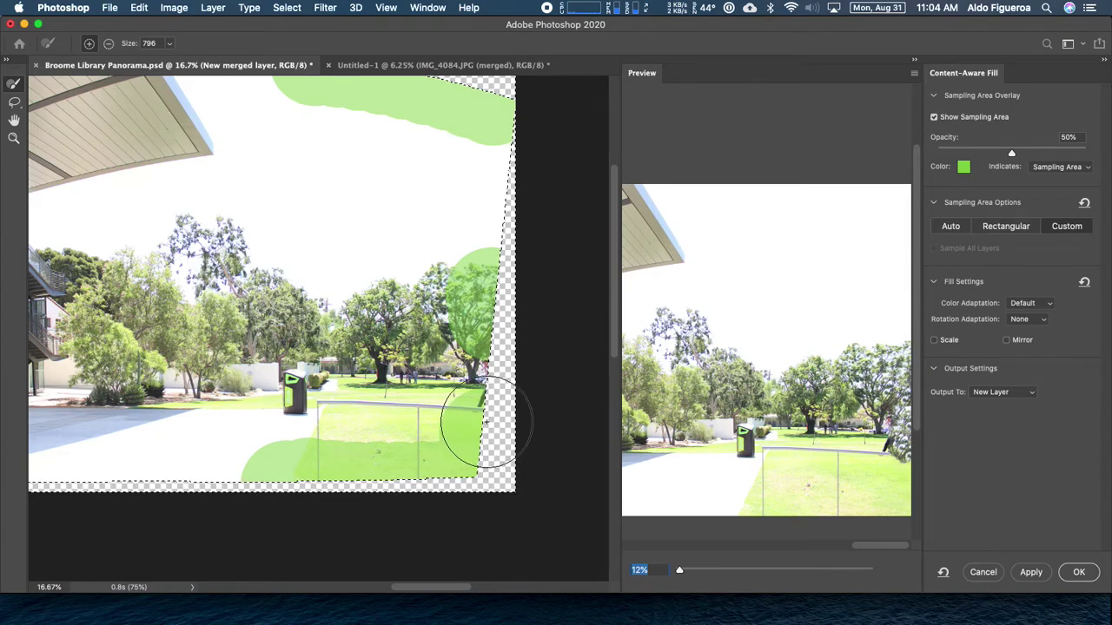
- Brush a sampling area over the pavement's lower edge in front of the right-hand glass building and check the fill preview
drag(750, 461, 1032, 436)
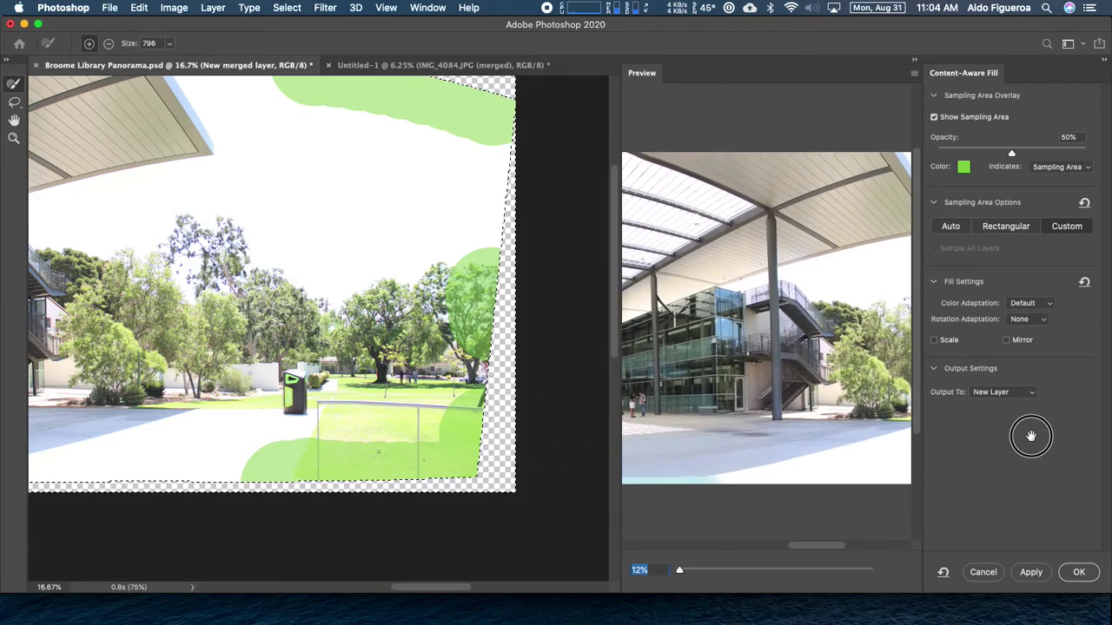
drag(802, 437, 765, 397)
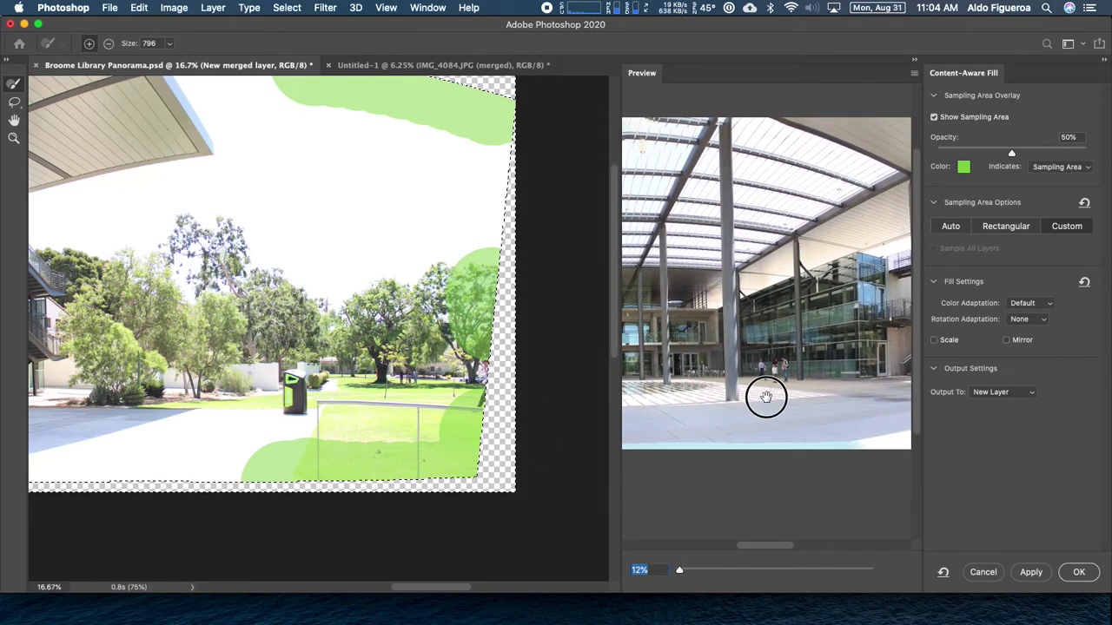
drag(310, 462, 514, 444)
drag(367, 429, 417, 427)
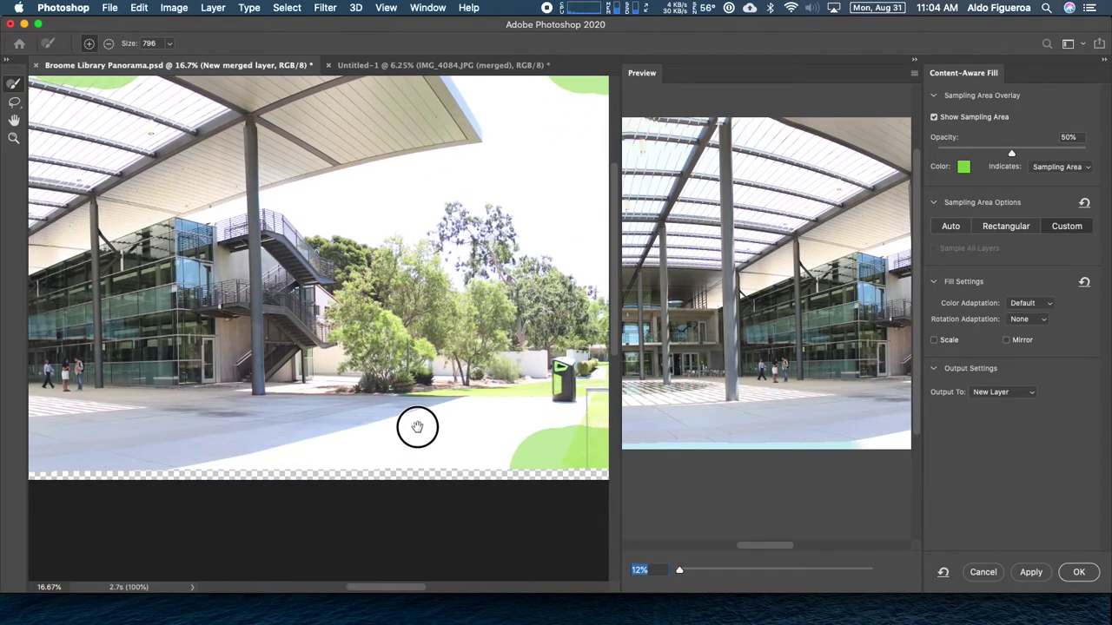
drag(792, 428, 751, 412)
drag(385, 409, 429, 411)
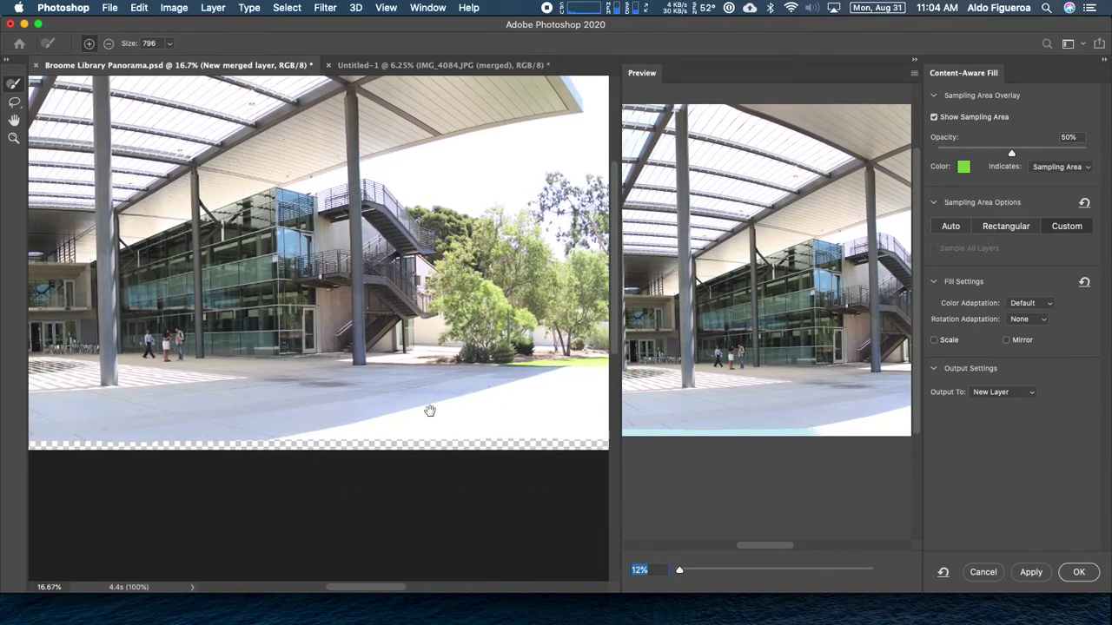
mouse_move(382, 443)
mouse_down()
mouse_move(360, 417)
mouse_move(248, 422)
mouse_move(154, 454)
mouse_move(98, 448)
mouse_up()
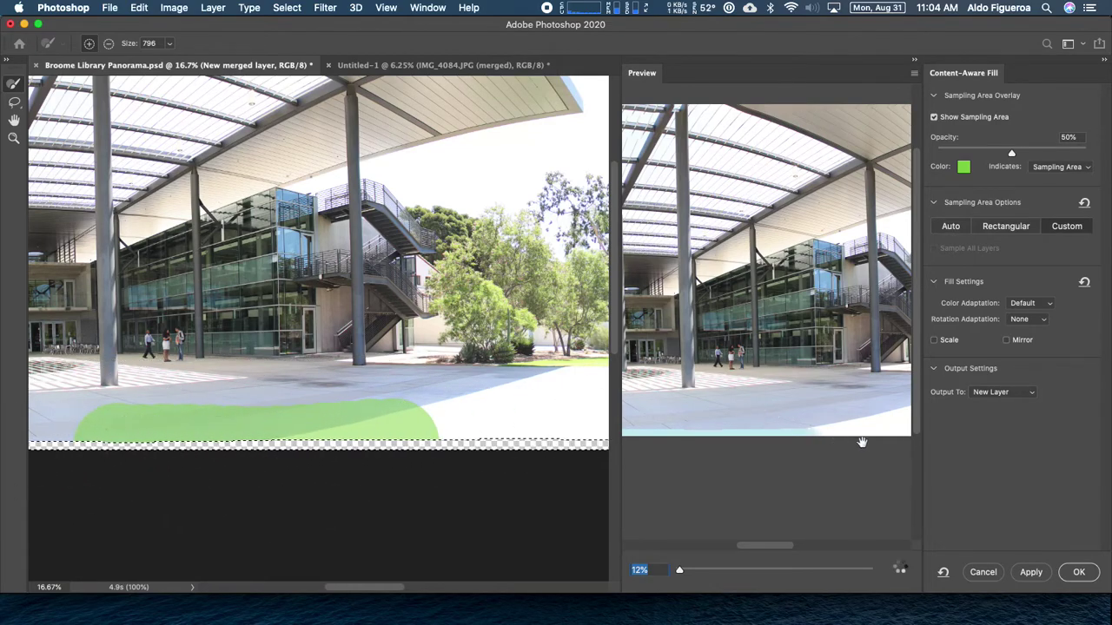
scroll(787, 441, up, 5)
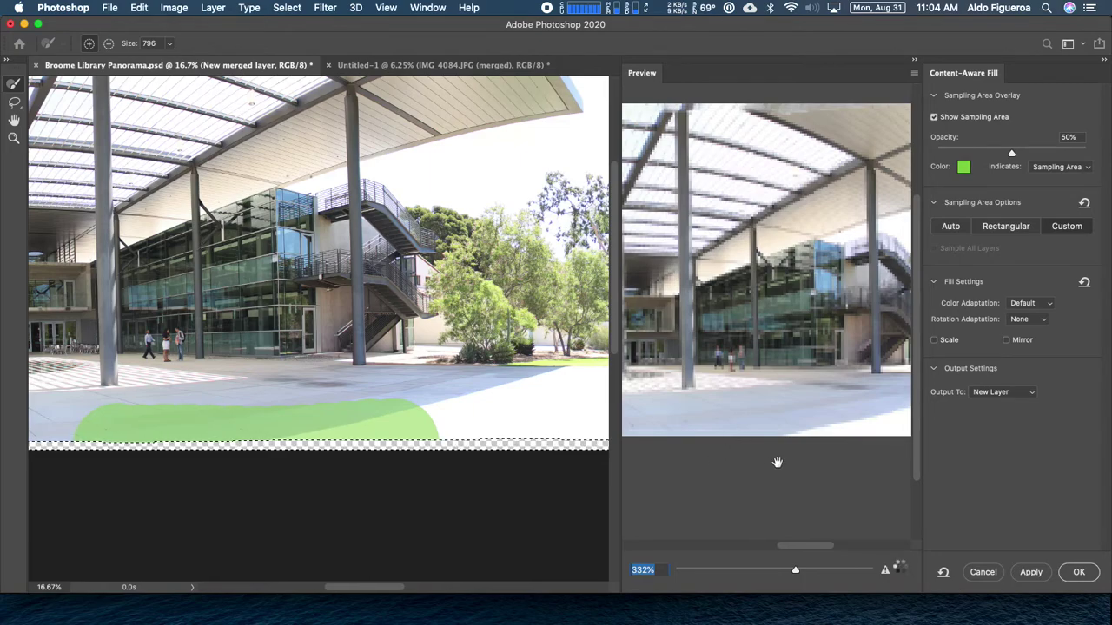
scroll(780, 461, down, 5)
- Add a small sampling spot on the pavement's lower edge in front of the left-hand glass building
drag(756, 462, 781, 483)
scroll(407, 422, left, 10)
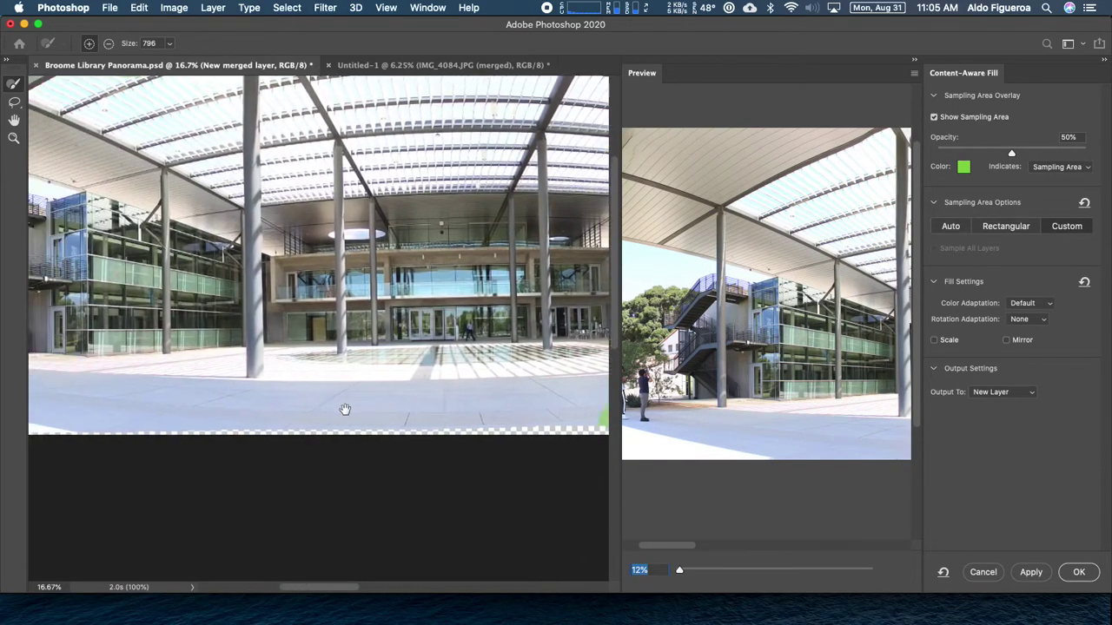
drag(371, 421, 440, 382)
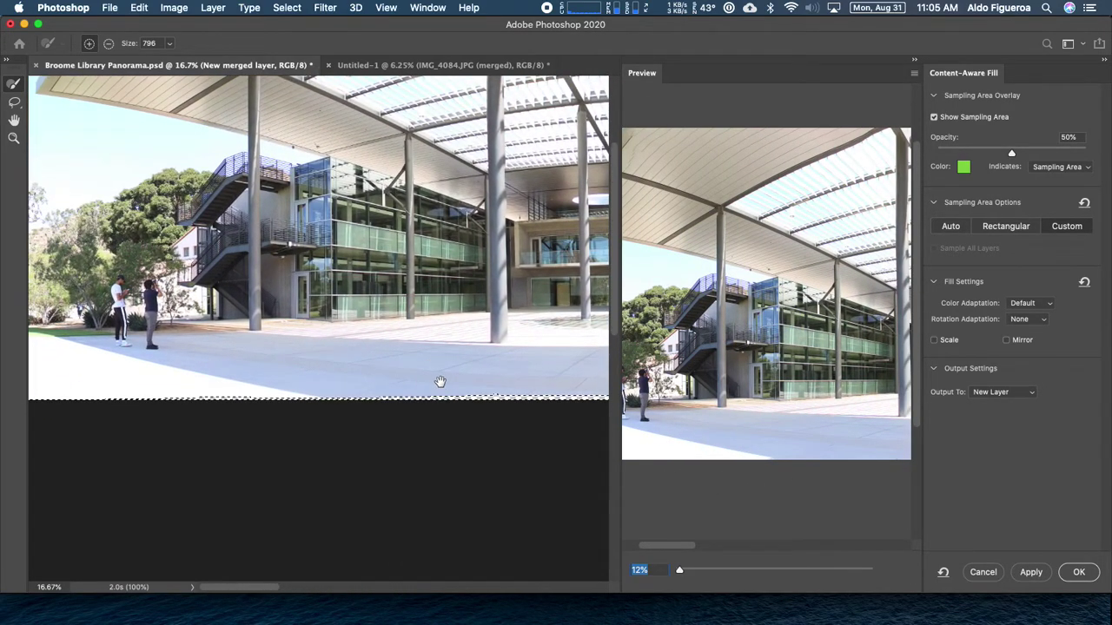
click(318, 434)
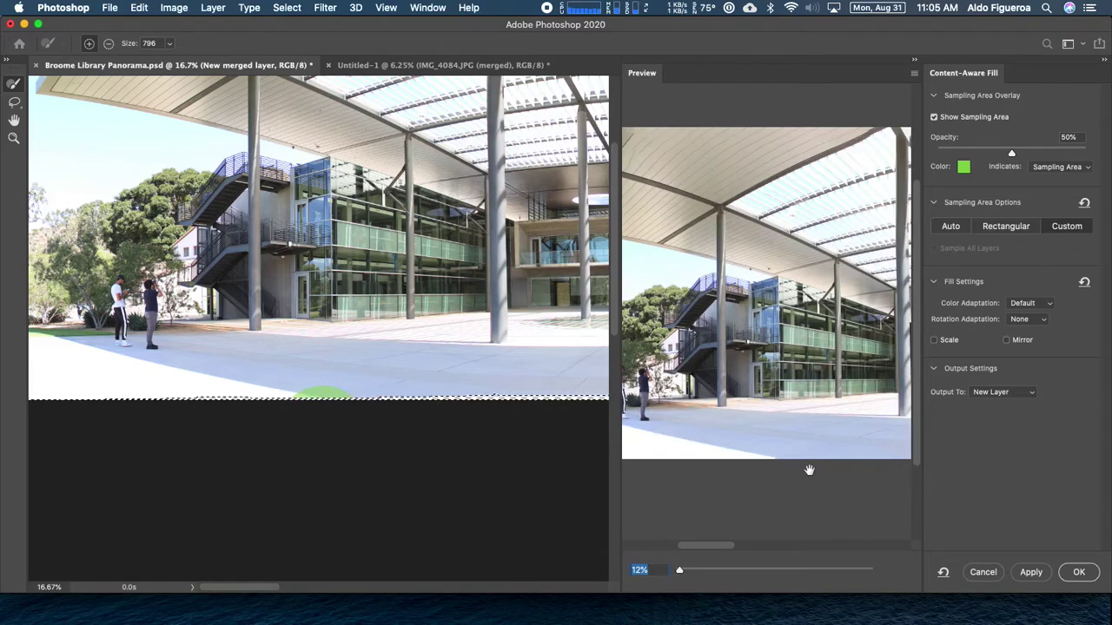
drag(808, 469, 800, 448)
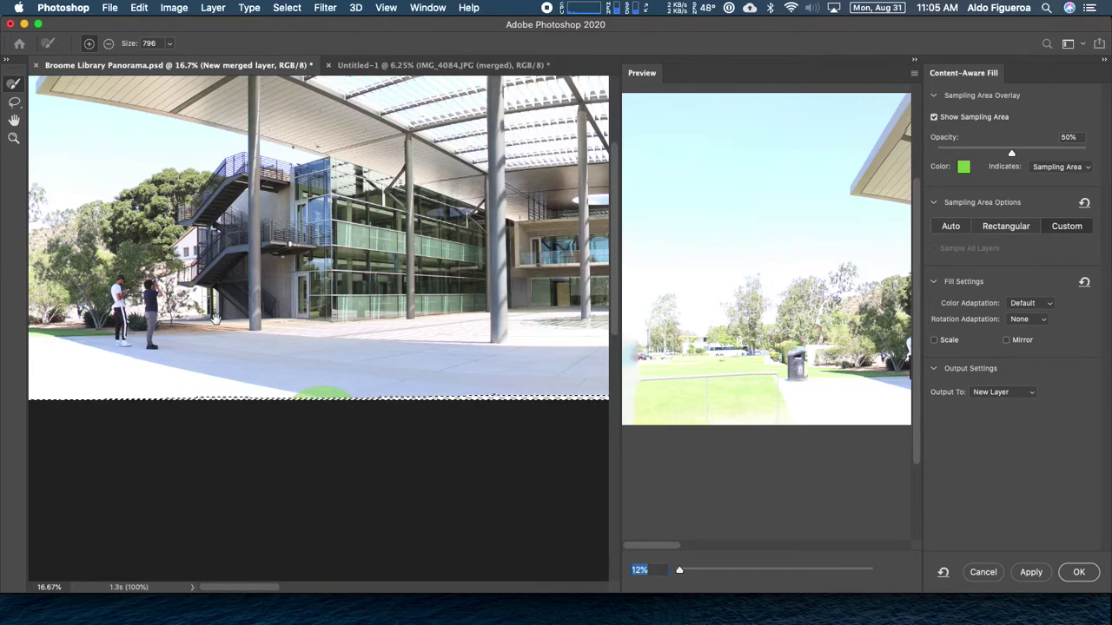
- Brush a sampling area over the grass in the panorama's lower-left corner, extending along the lower edge to the pavement
drag(215, 319, 521, 312)
drag(258, 338, 221, 344)
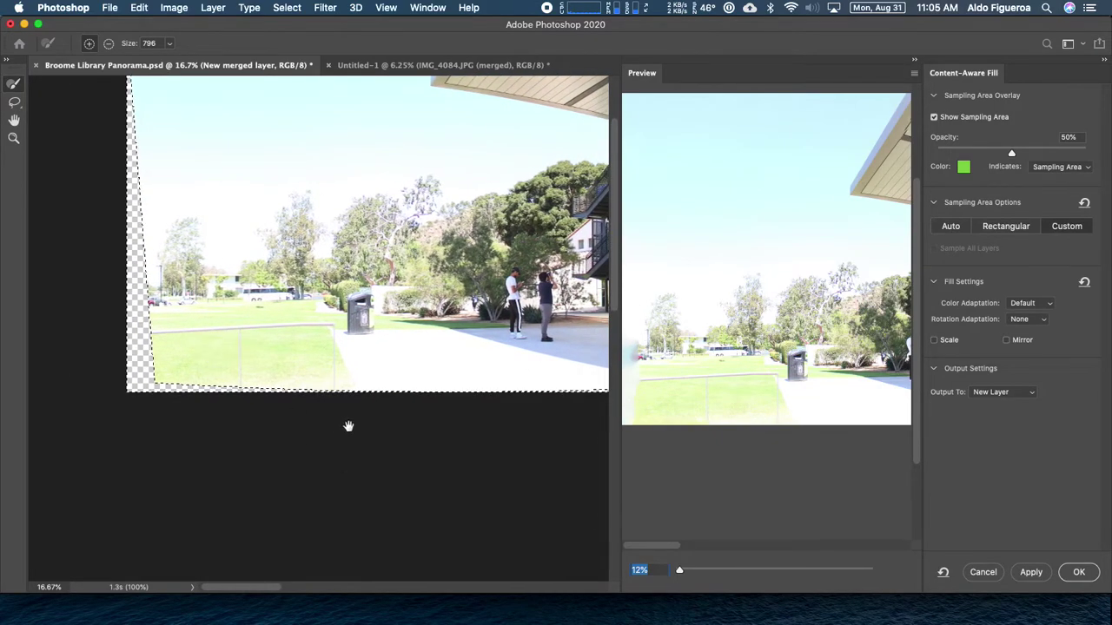
mouse_move(156, 366)
mouse_down()
mouse_move(137, 366)
mouse_move(183, 382)
mouse_move(211, 424)
mouse_up()
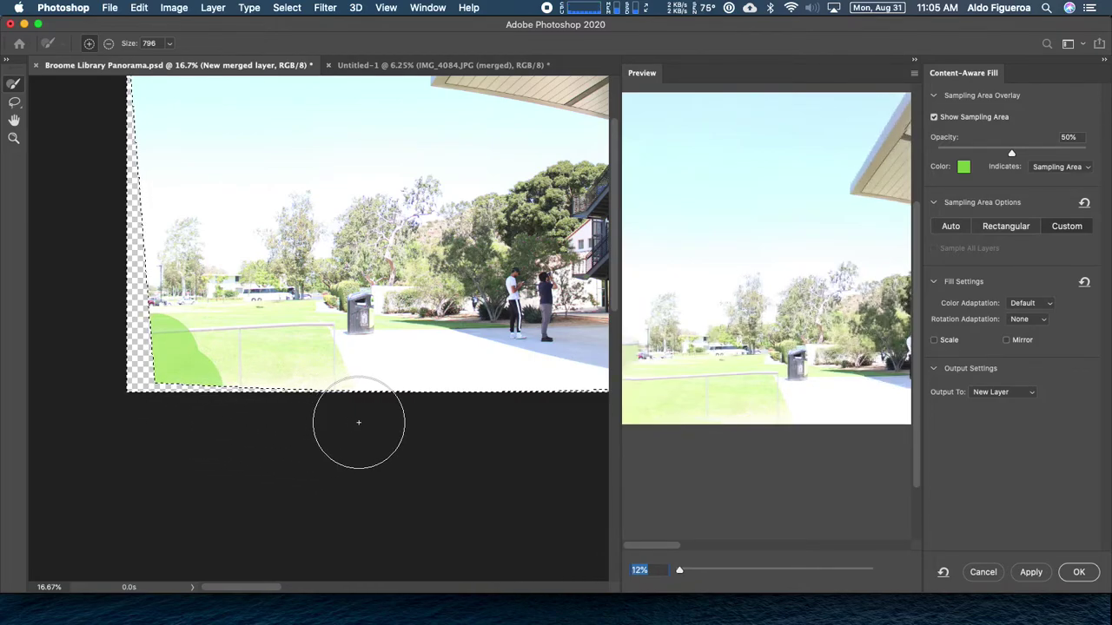
mouse_move(271, 415)
mouse_down()
mouse_move(261, 417)
mouse_move(347, 414)
mouse_up()
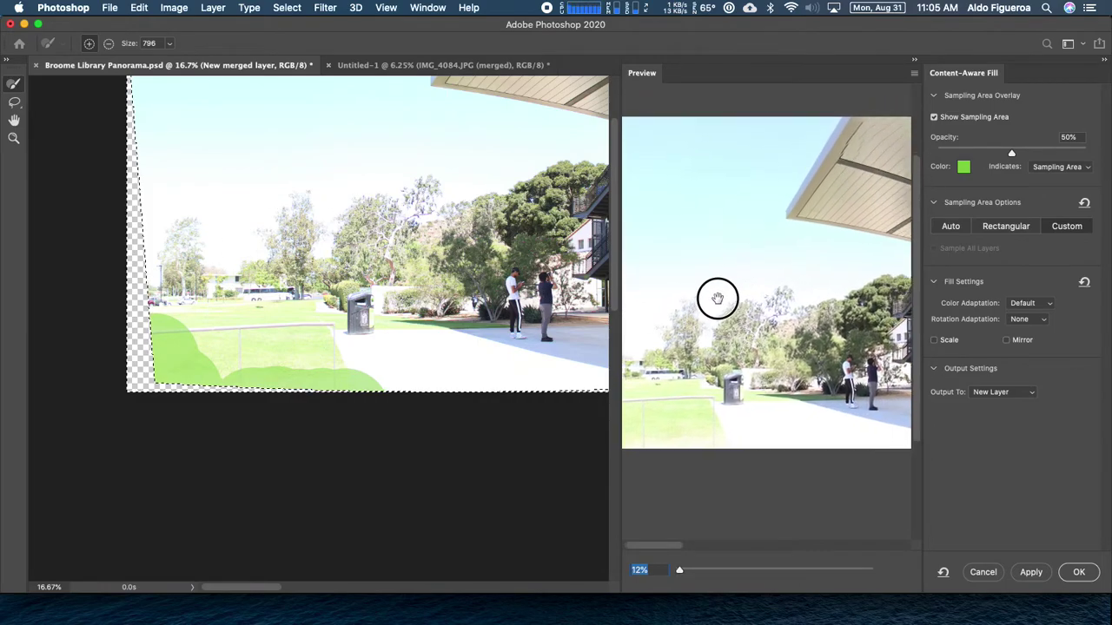
- Examine the previewed fill along the roof's upper edge from the left canopy corner to the central roof, comparing it with the sampling areas
scroll(717, 299, right, 5)
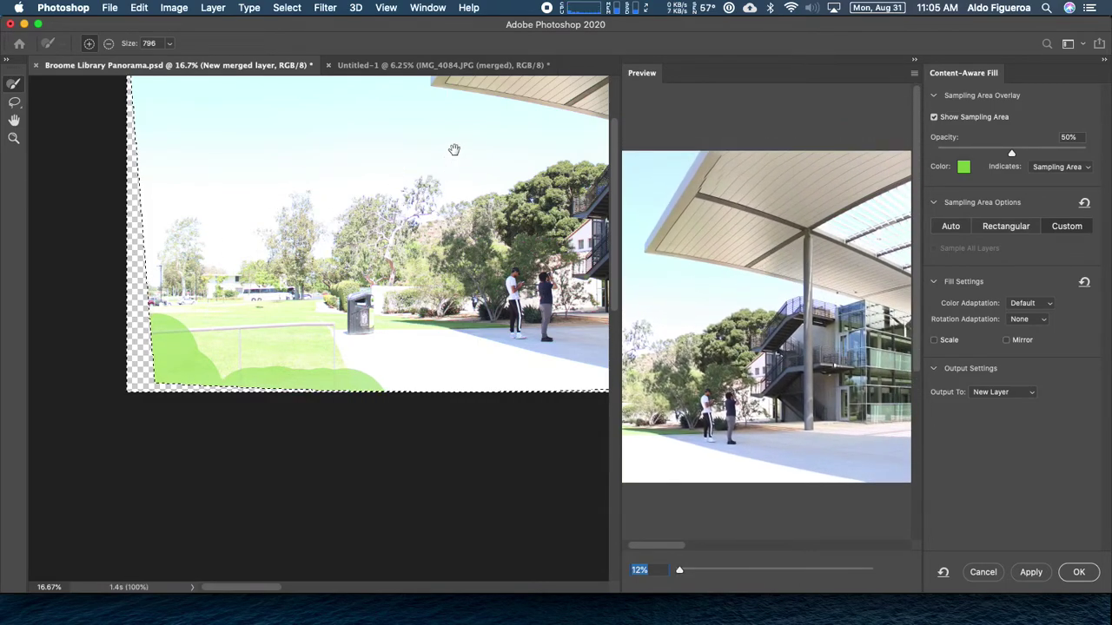
drag(453, 150, 318, 298)
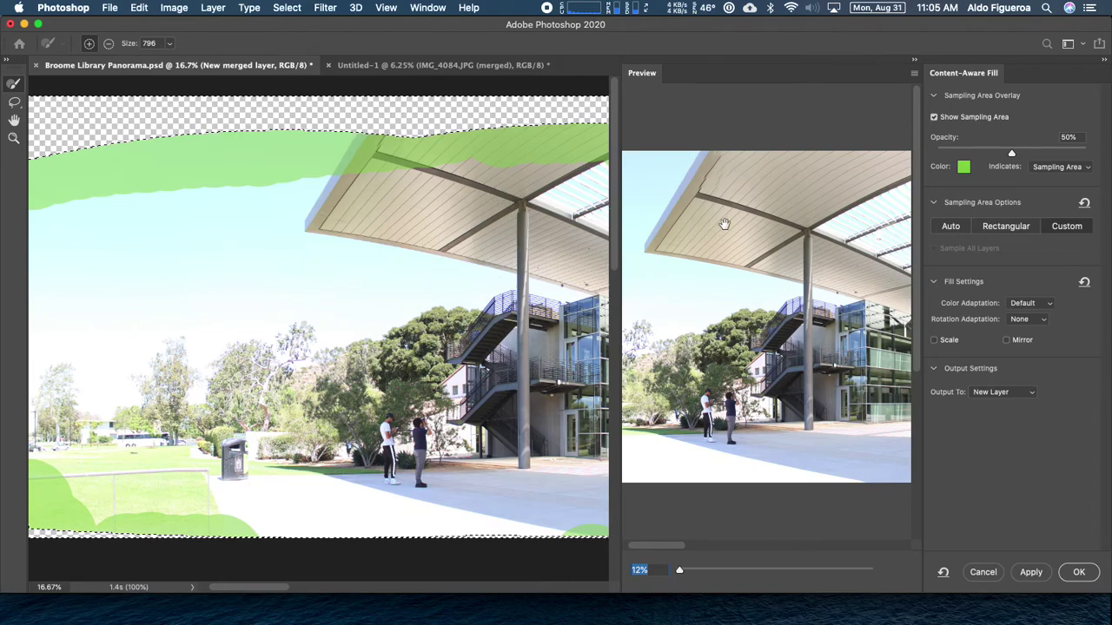
scroll(725, 228, up, 2)
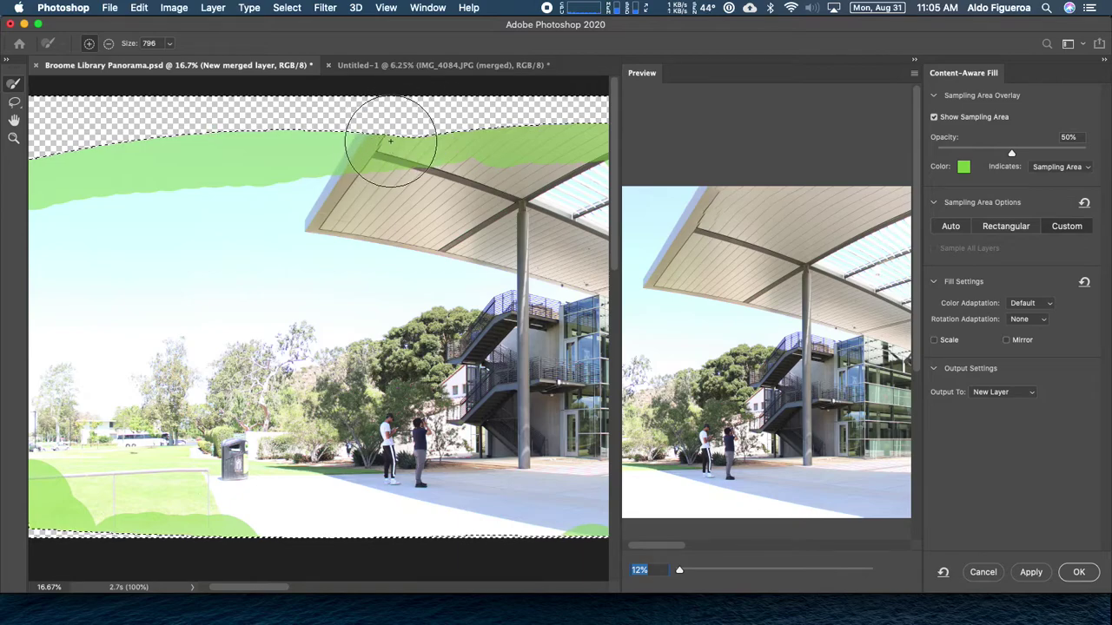
drag(547, 199, 357, 208)
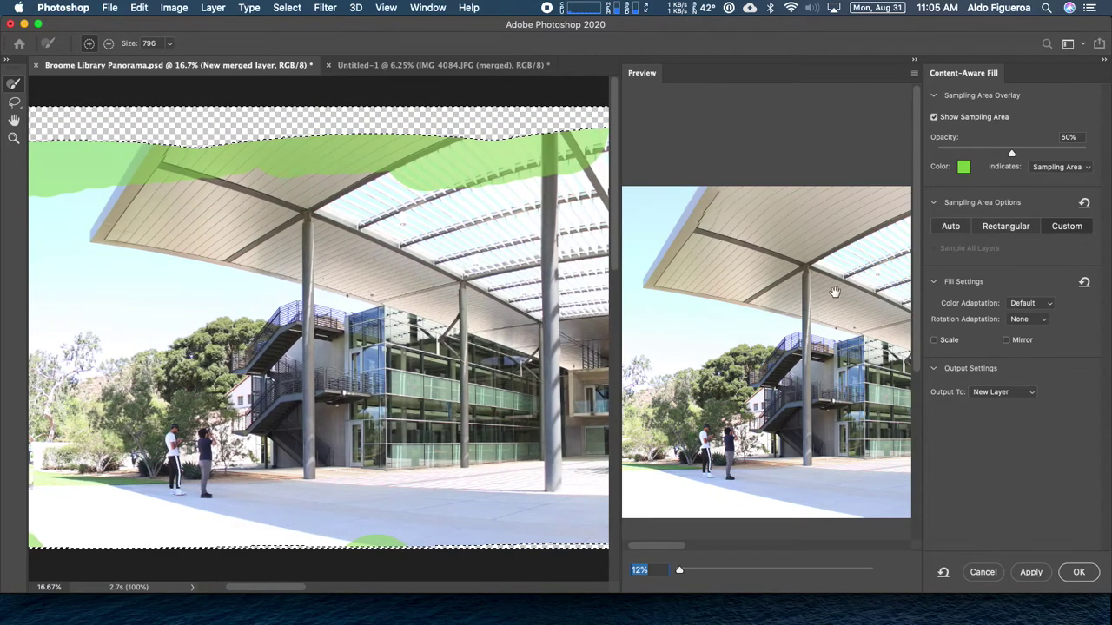
drag(834, 292, 762, 318)
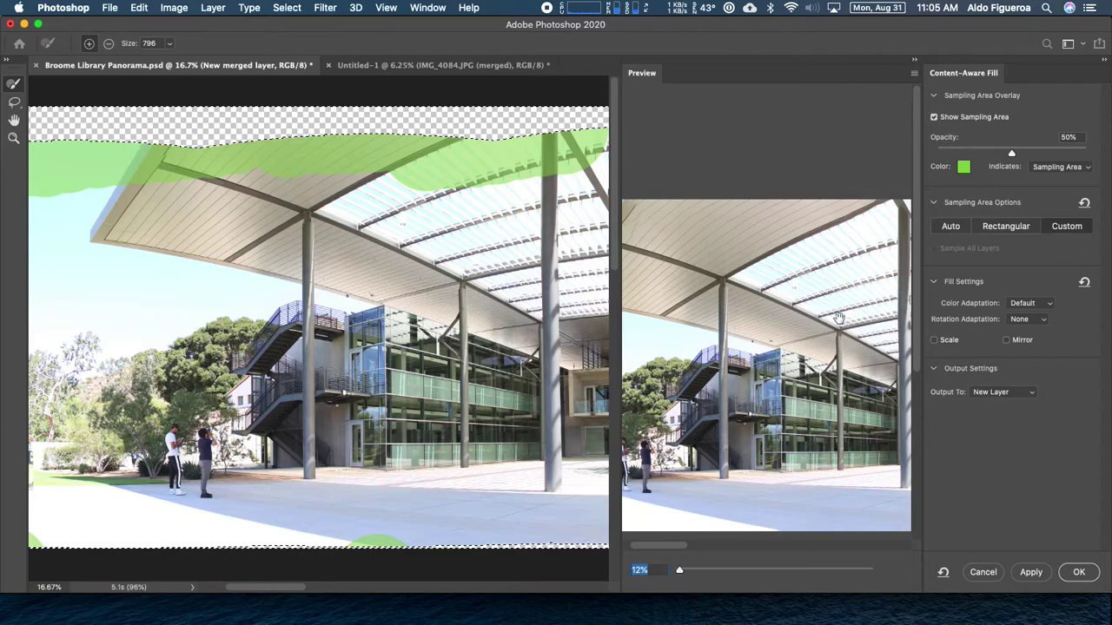
drag(840, 319, 766, 255)
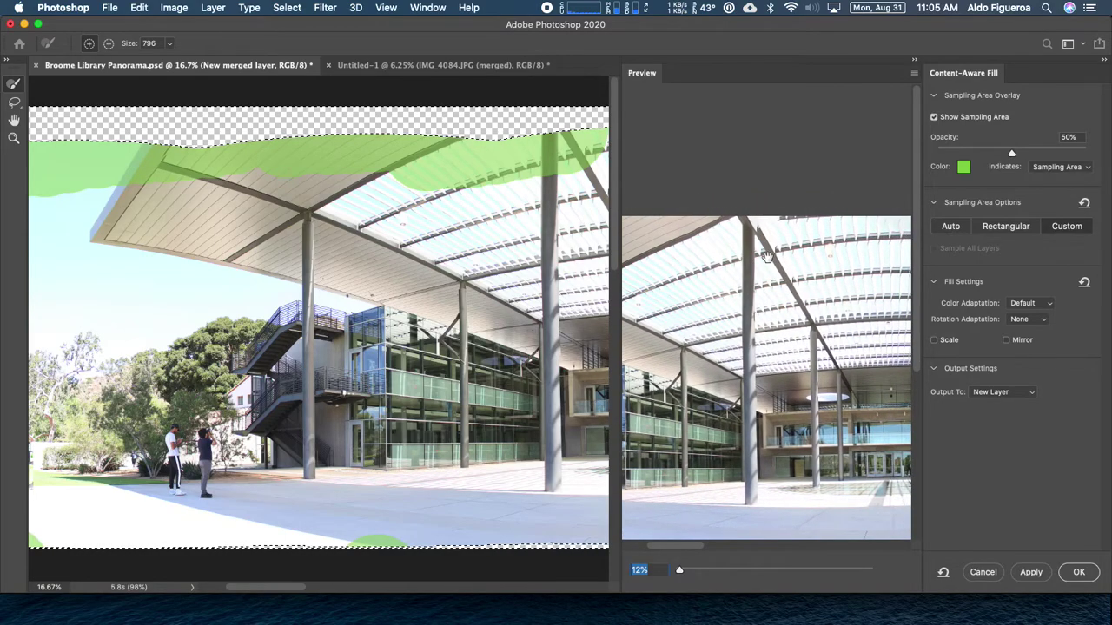
drag(513, 215, 392, 204)
drag(859, 316, 725, 301)
mouse_move(483, 217)
mouse_down()
mouse_move(360, 236)
mouse_move(415, 183)
mouse_move(469, 212)
mouse_up()
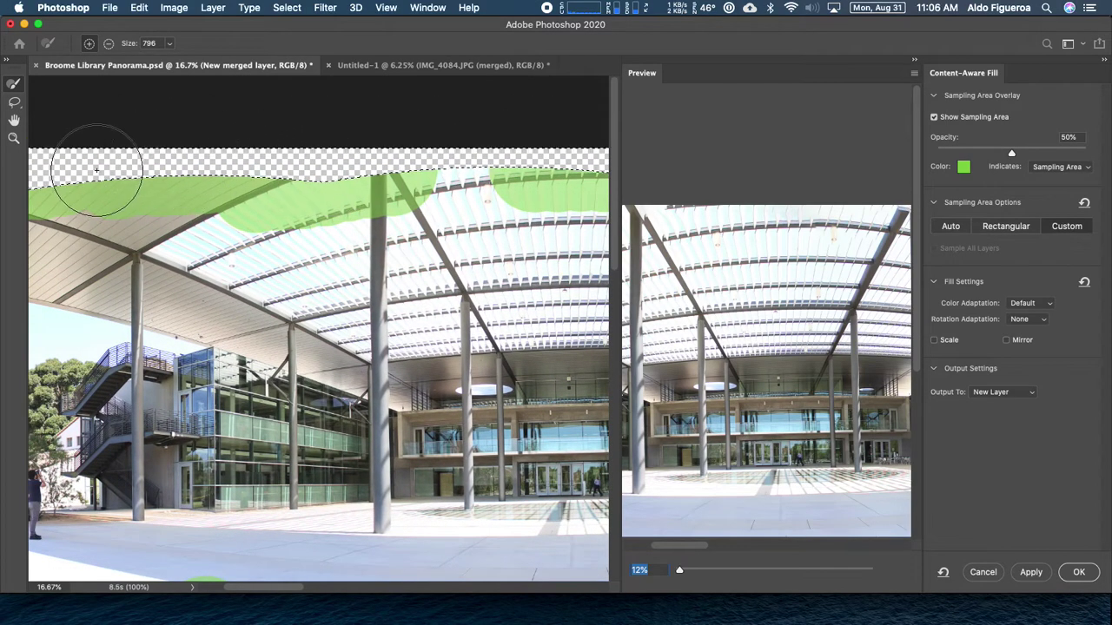
drag(97, 171, 486, 178)
scroll(373, 236, down, 2)
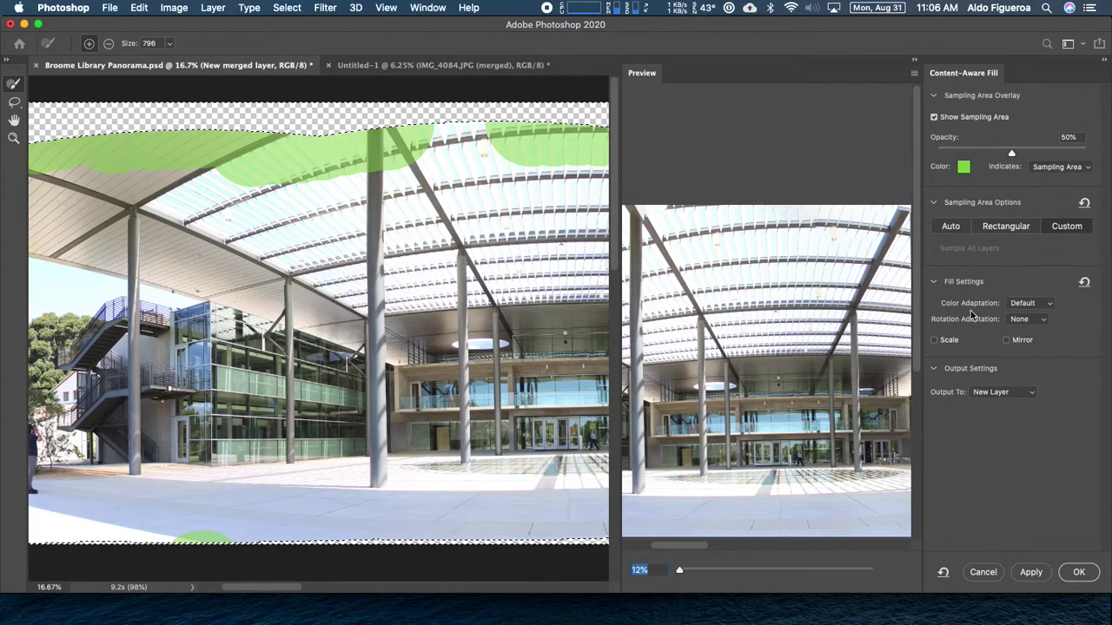
- Keep the Content-Aware Fill output set to New Layer, apply the fill and finish
click(1004, 391)
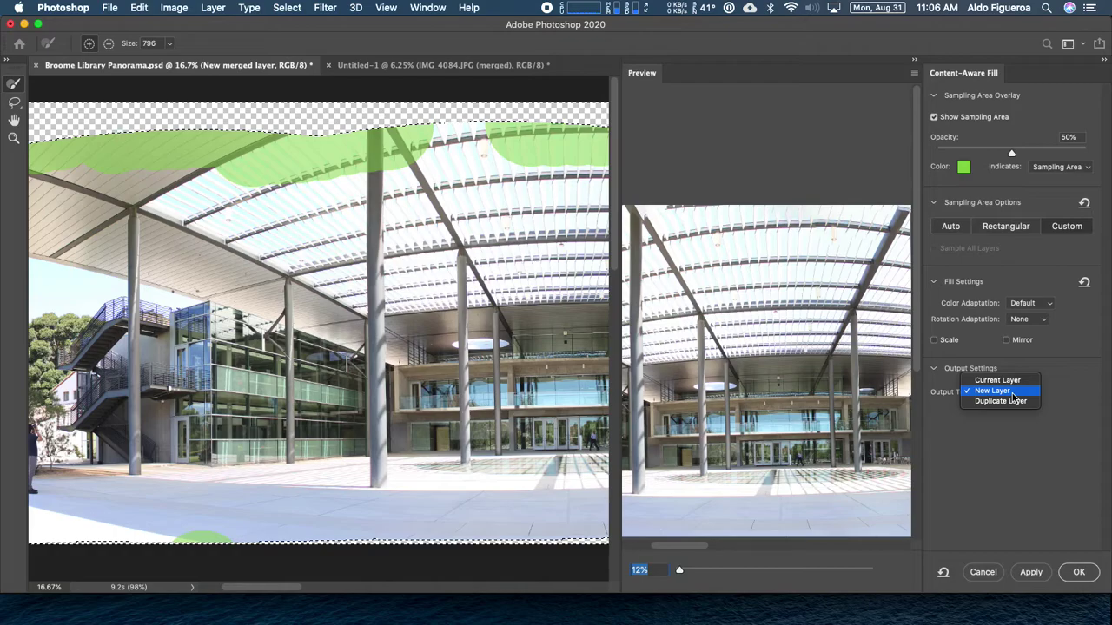
click(1013, 395)
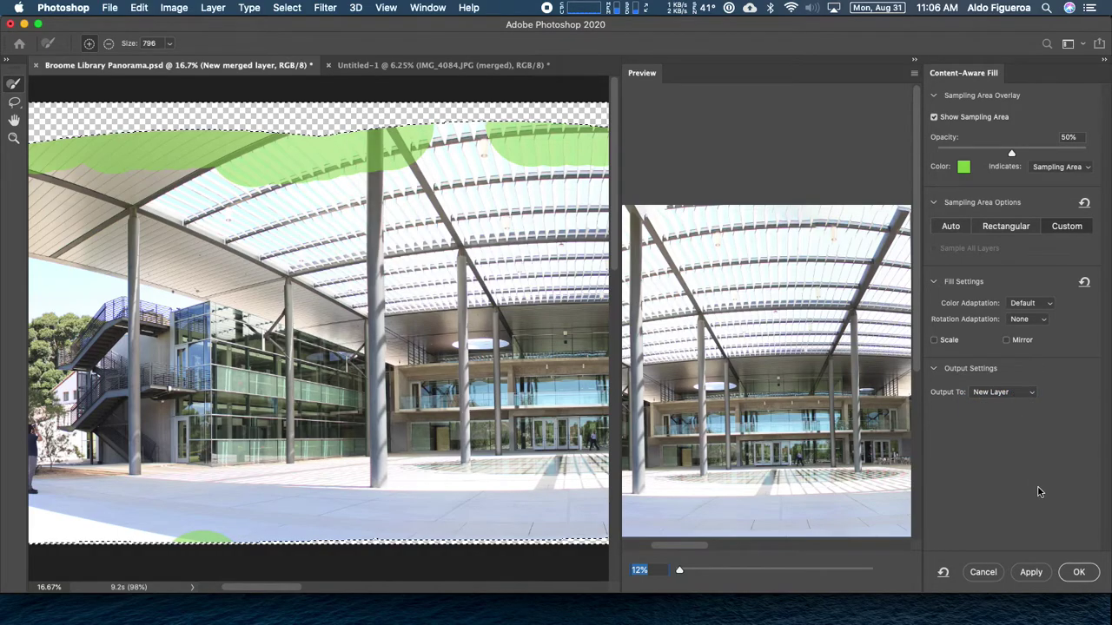
click(1034, 572)
click(1079, 573)
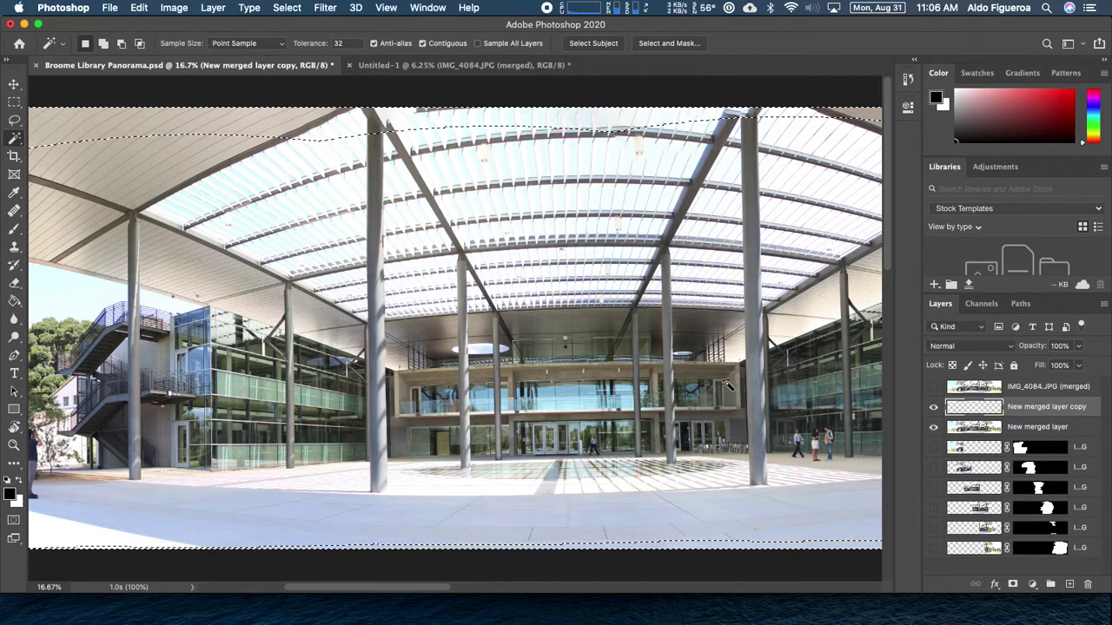
- Compare the whole panorama with and without the fill by toggling the visibility of the New merged layer copy layer
key(super+0)
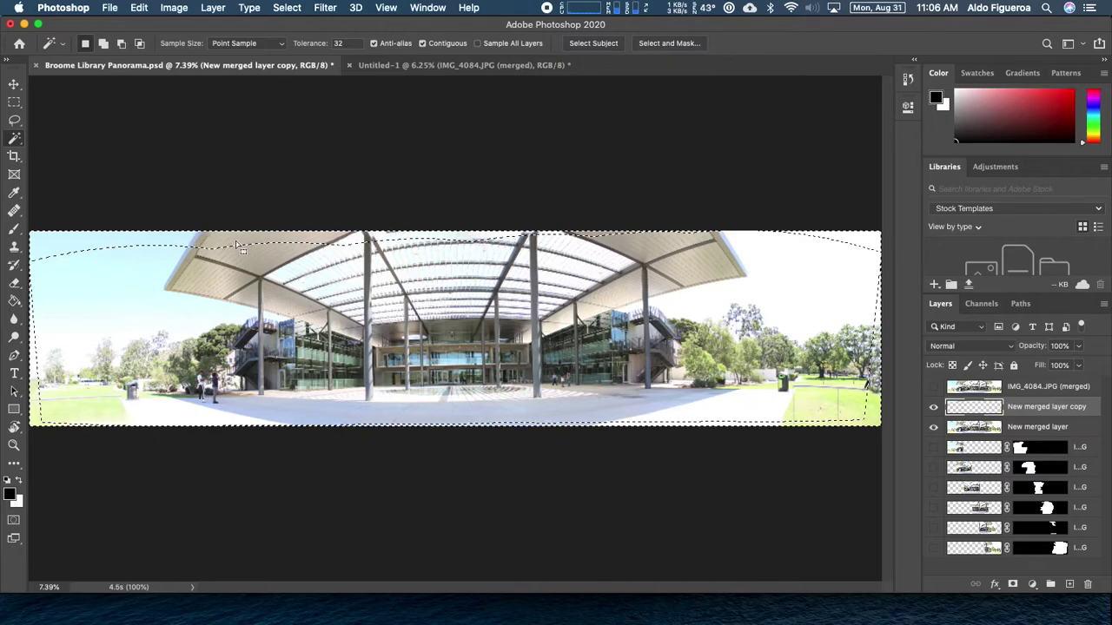
click(14, 87)
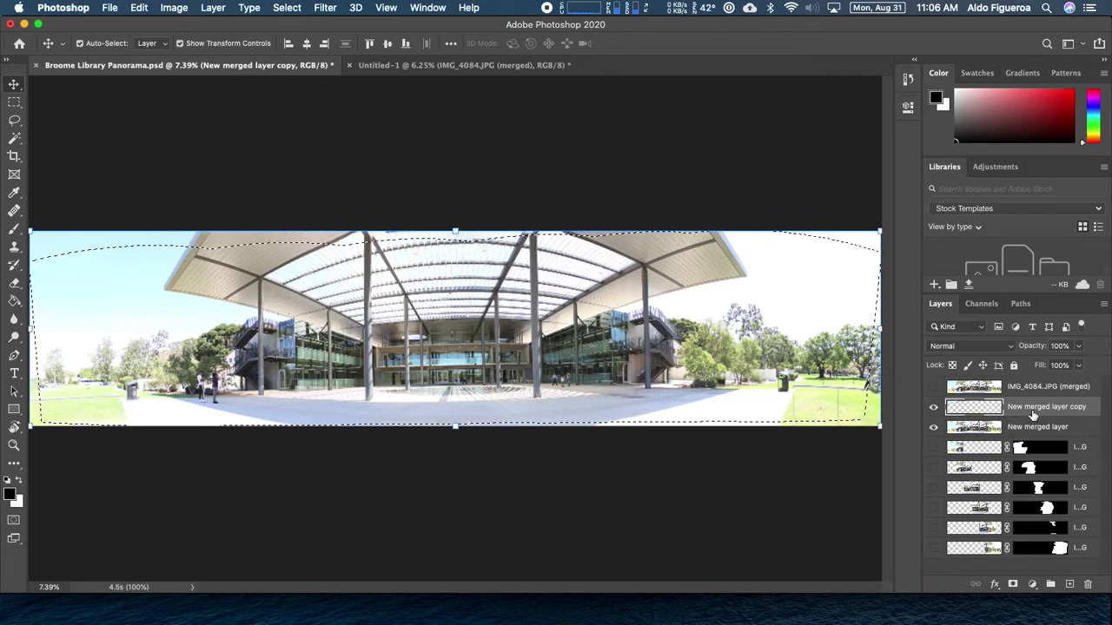
click(934, 407)
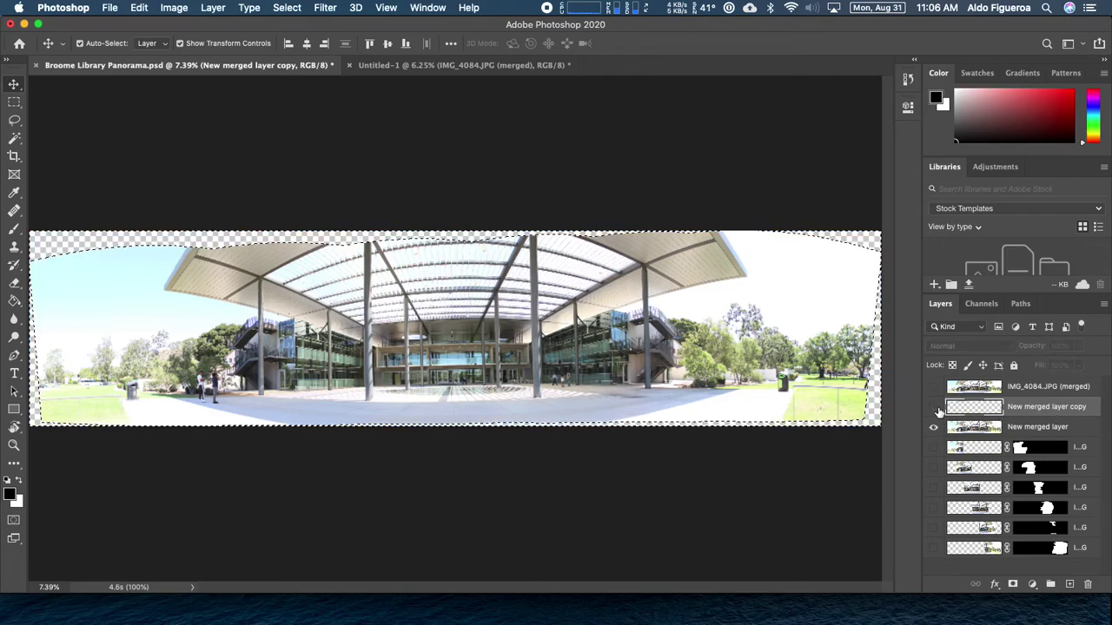
click(934, 407)
click(934, 407)
click(934, 408)
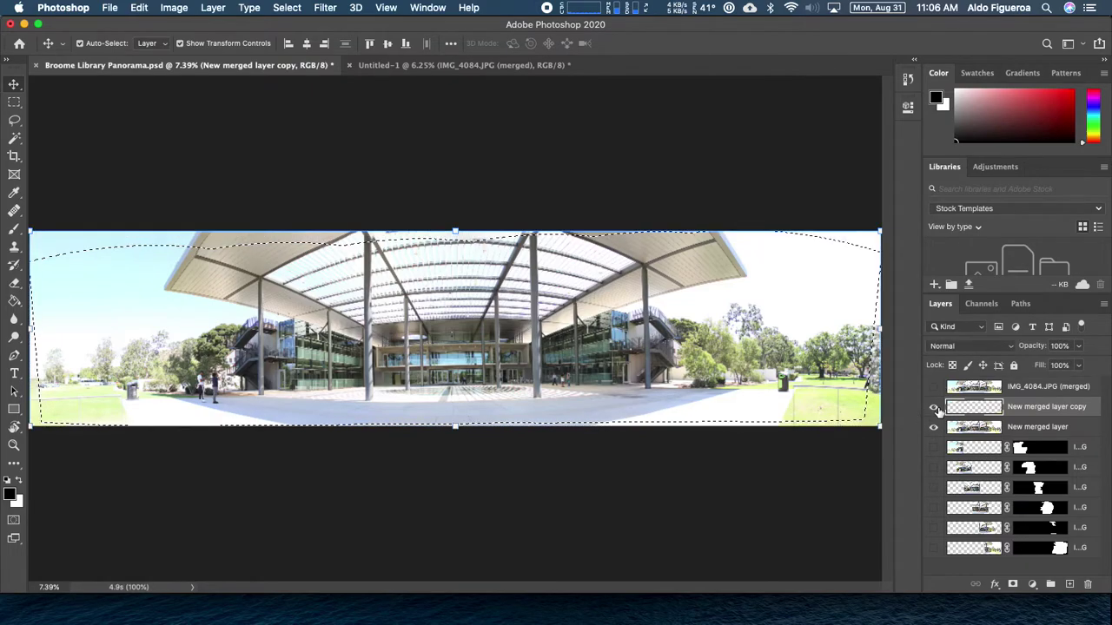
- Compare the panorama with and without the New merged layer copy fill, leave that layer visible, and clear the selection
click(934, 408)
click(934, 407)
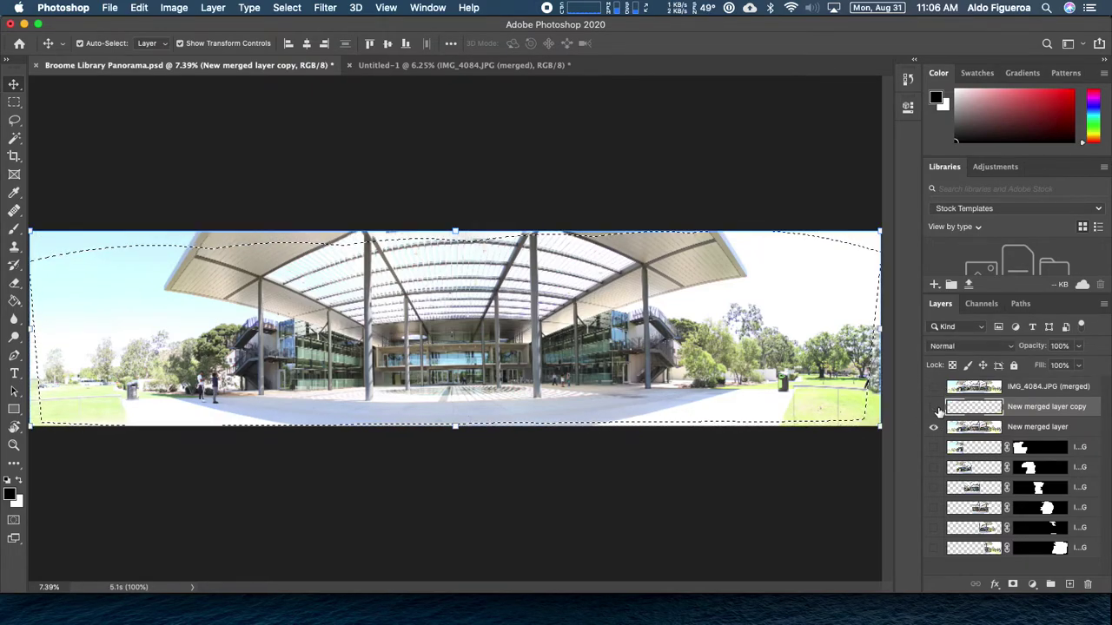
click(934, 407)
click(934, 407)
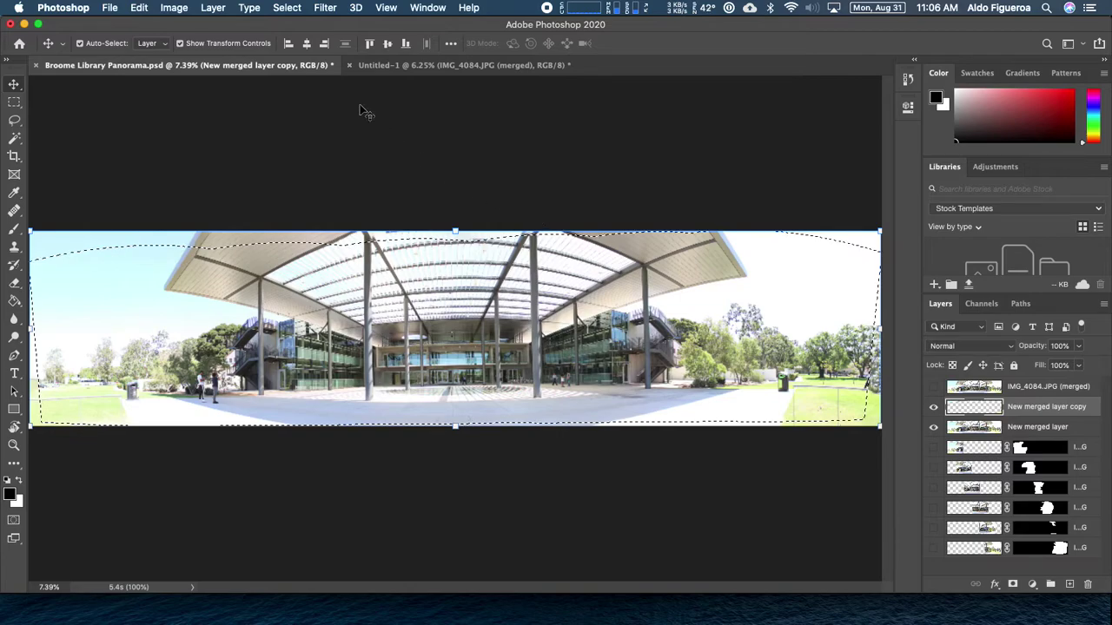
click(287, 7)
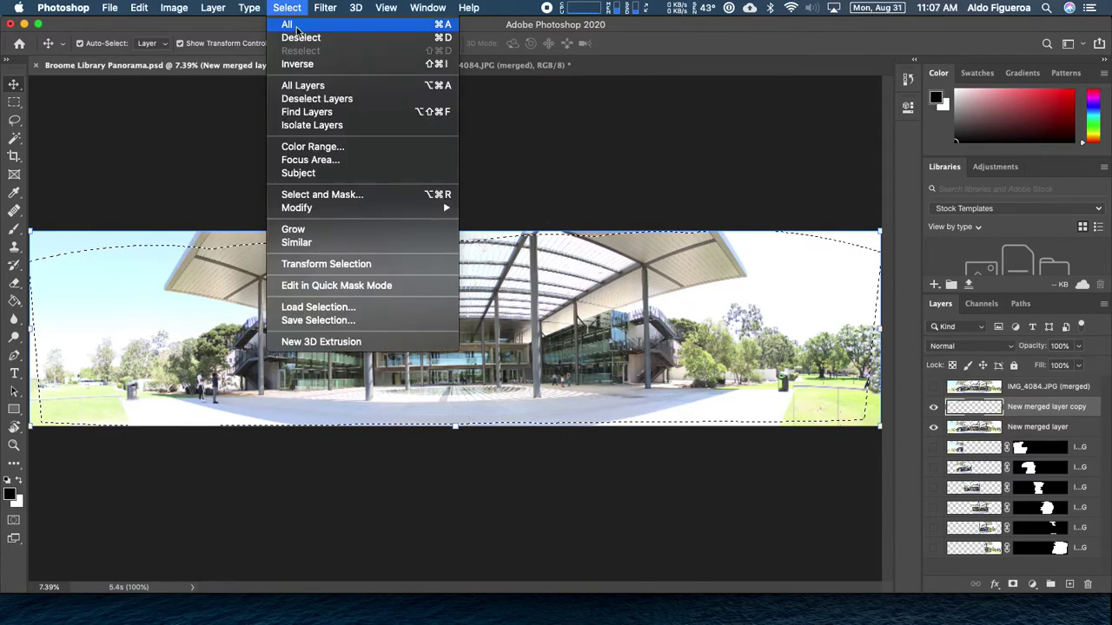
click(300, 38)
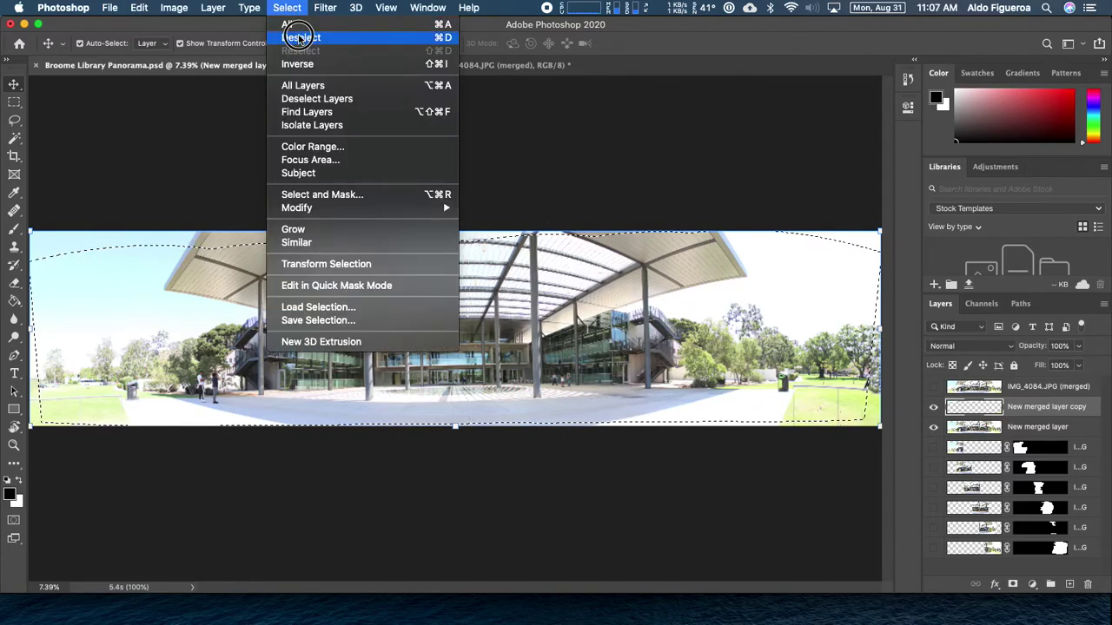
- Inspect the border fill on its own by temporarily hiding New merged layer, and make New merged layer active
click(934, 426)
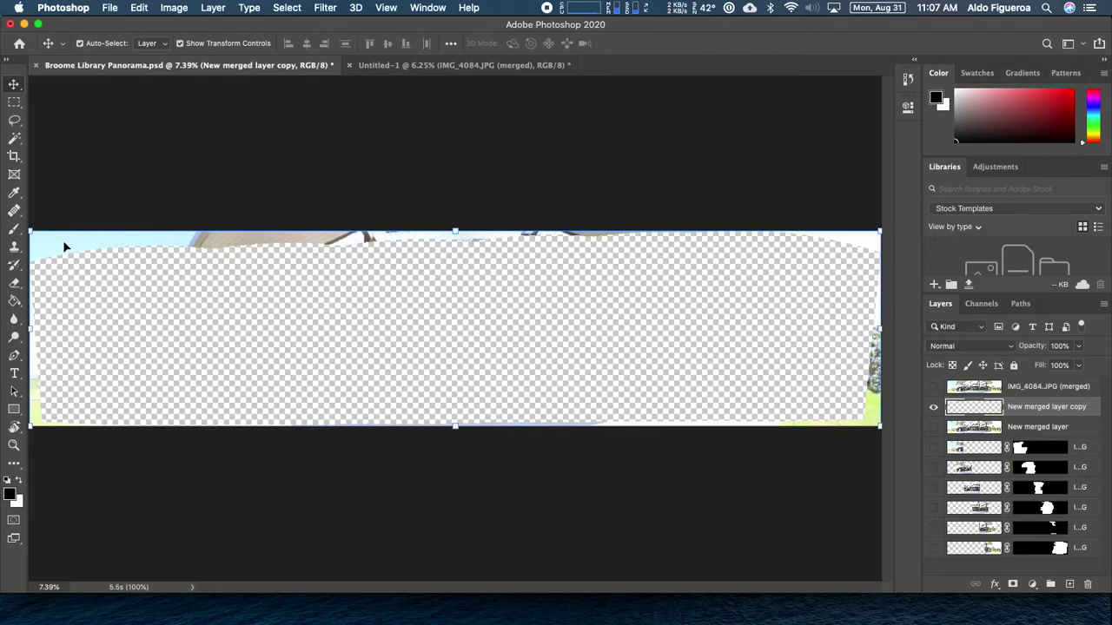
click(933, 428)
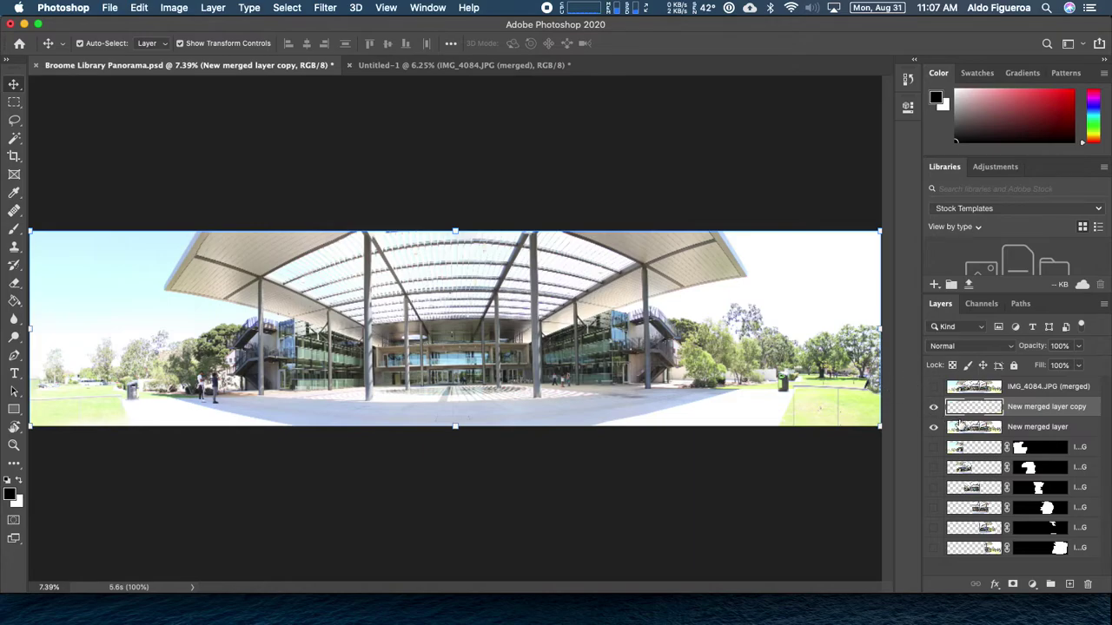
click(975, 429)
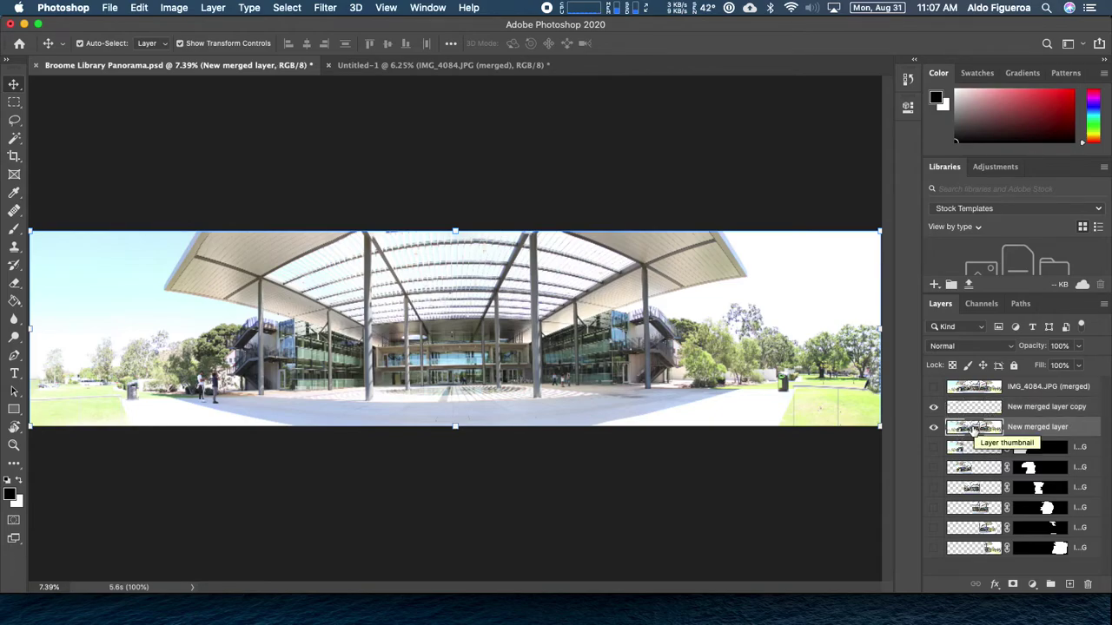
- Rename the New merged layer copy layer as Content Aware Fill Corners
double_click(1030, 406)
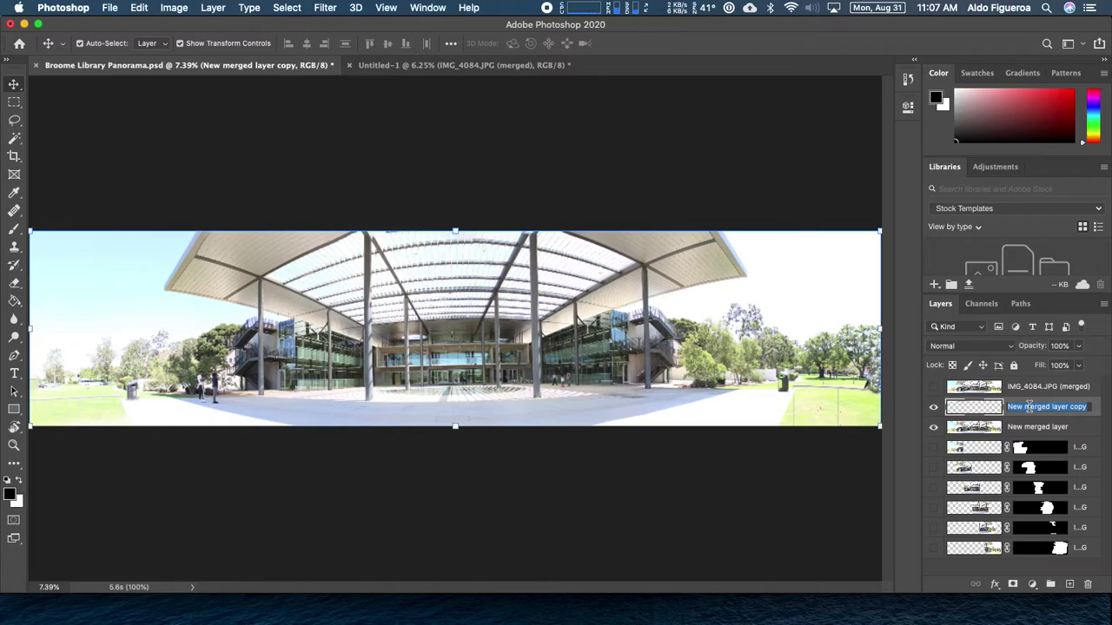
text(Content Aware Fill Co)
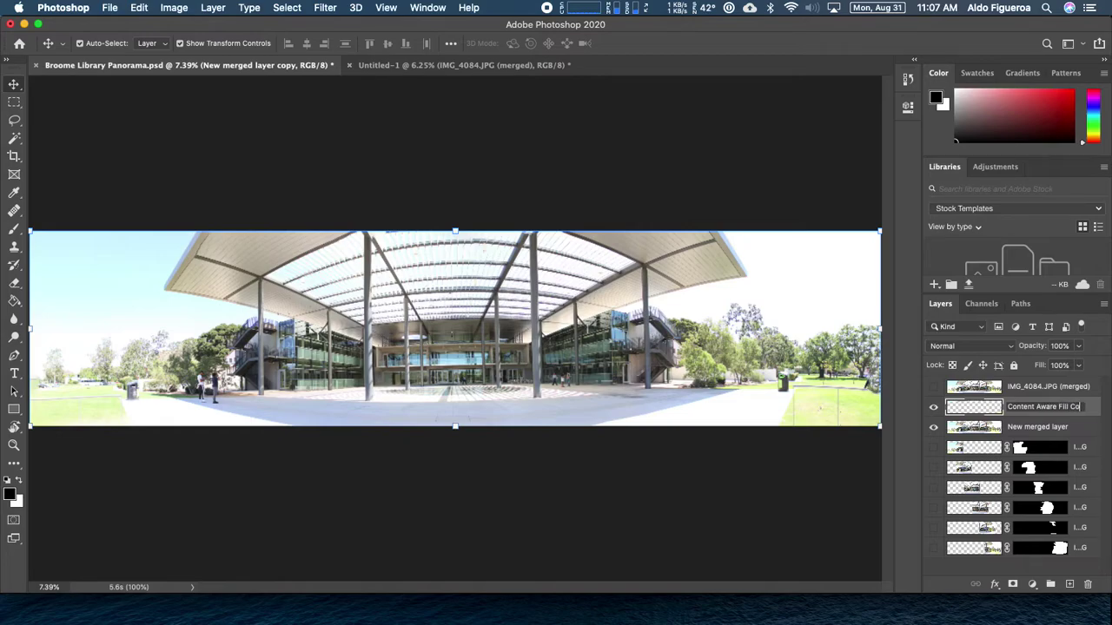
text(rners)
key(Return)
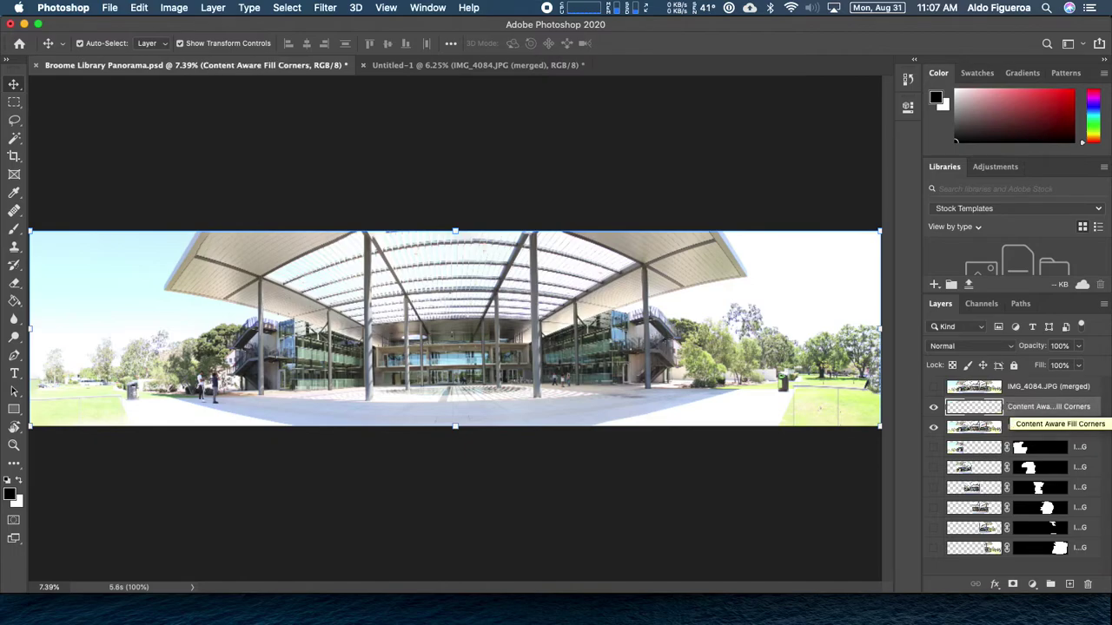
- On New merged layer, draw a loose Lasso selection around the man walking alone between the large pillar and the standing couple
click(1027, 431)
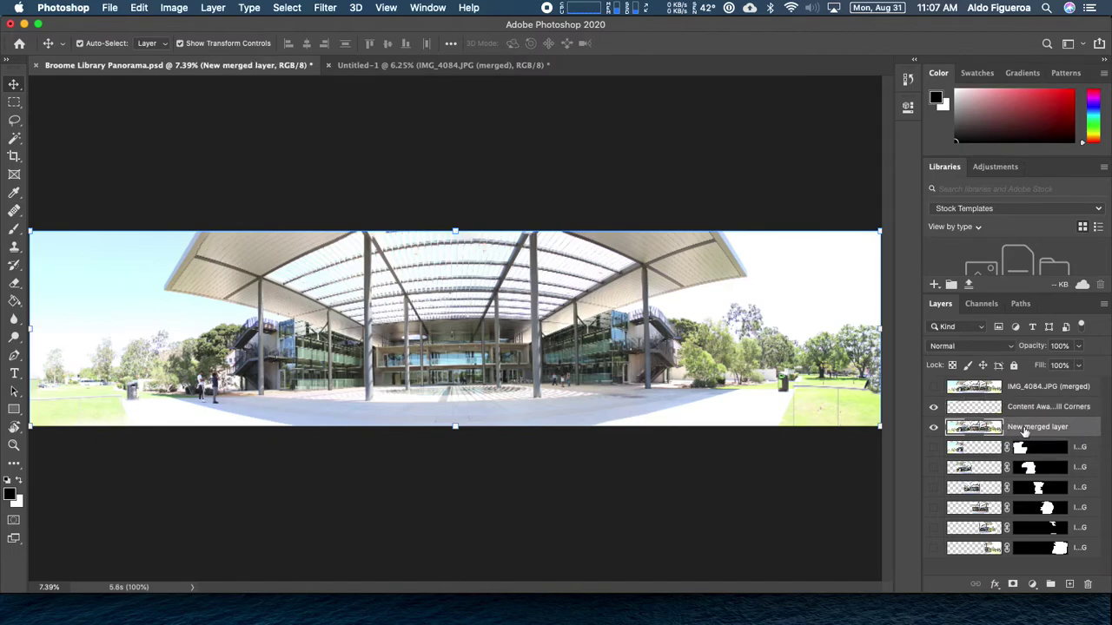
key(super+equal)
key(super+equal)
key(super+equal)
key(super+equal)
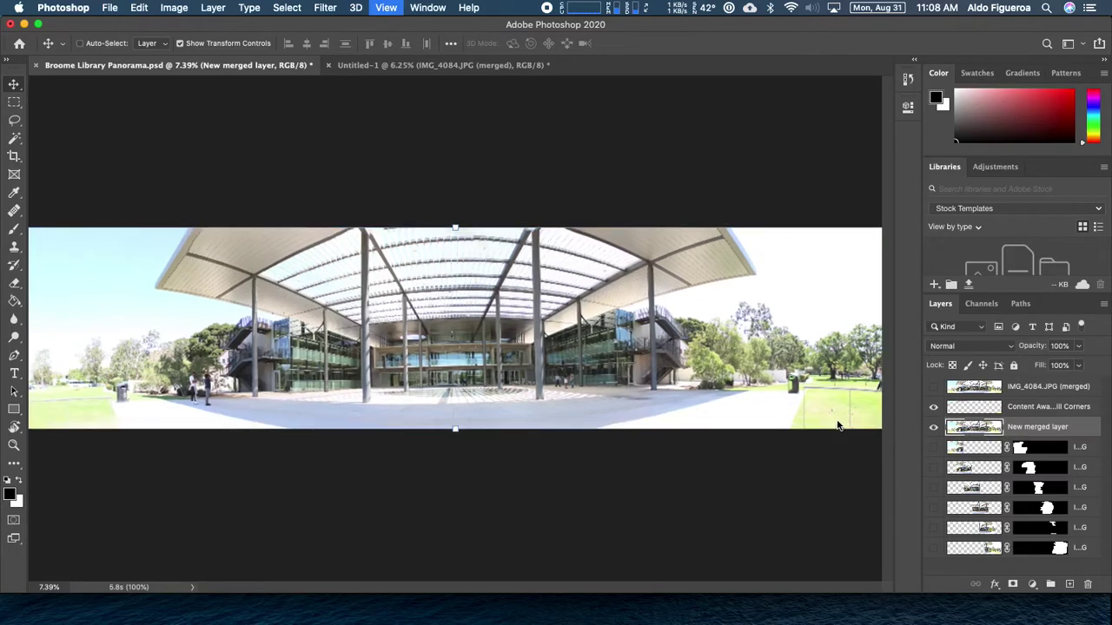
key(super+equal)
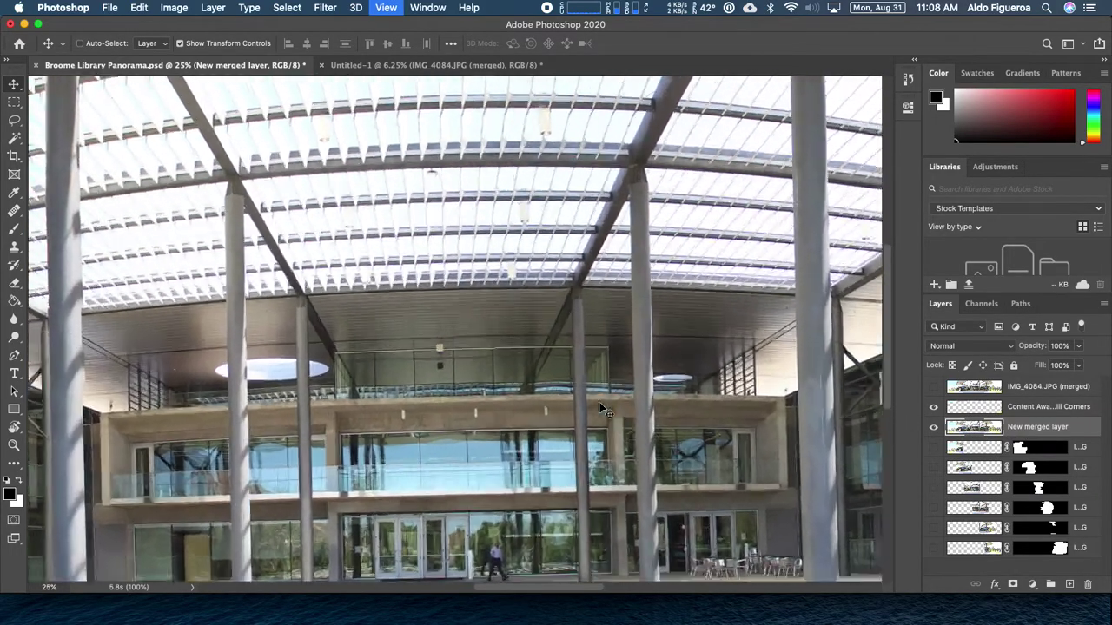
drag(628, 442, 404, 244)
drag(467, 303, 436, 288)
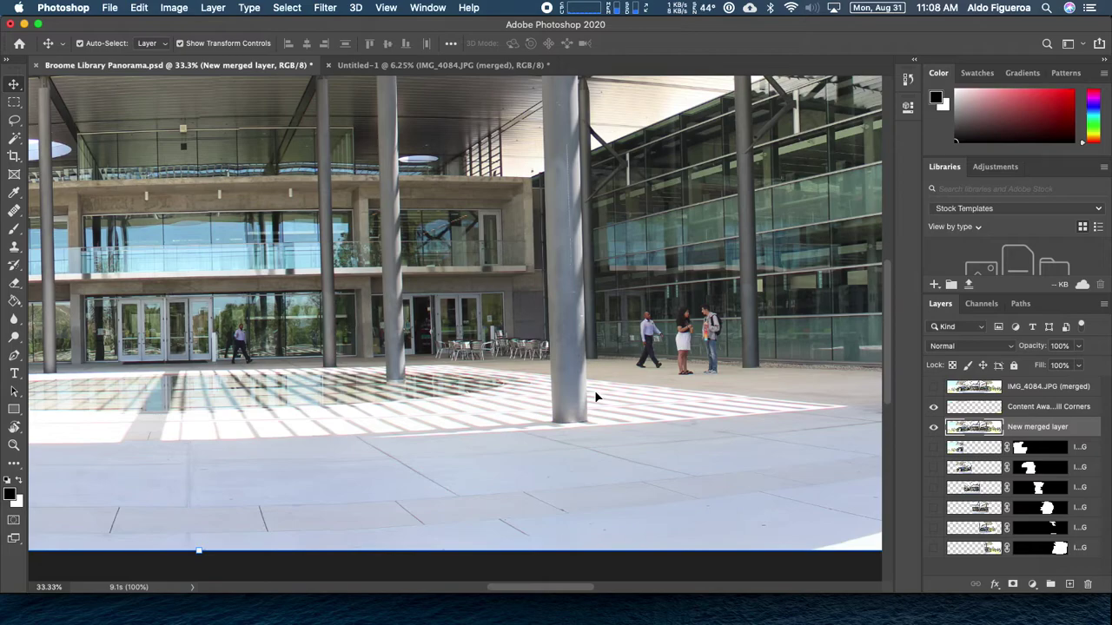
drag(713, 399, 700, 392)
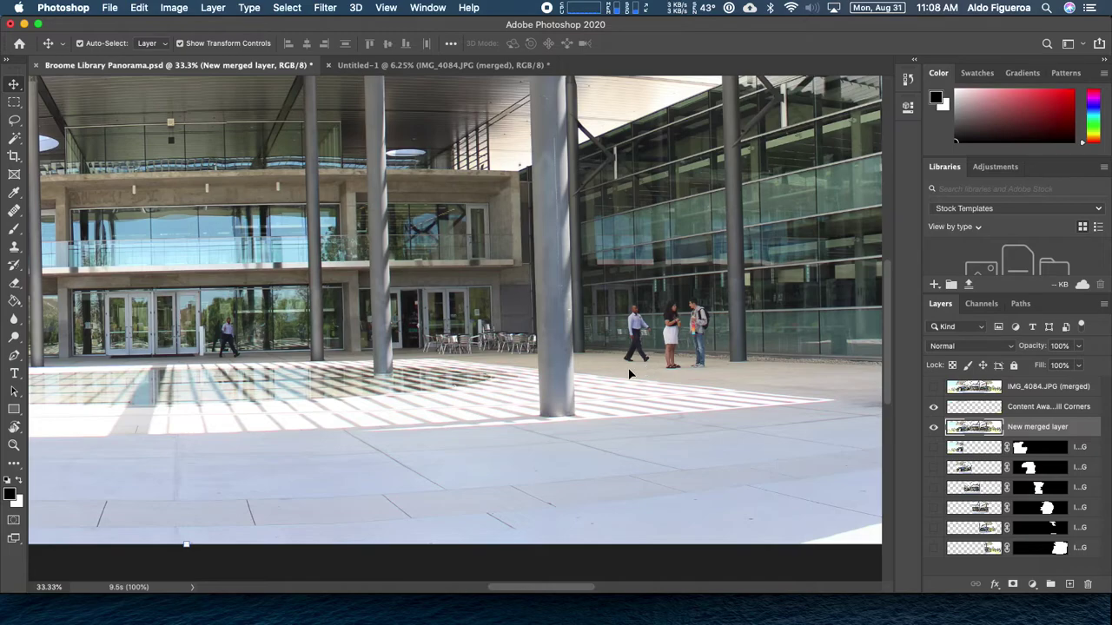
click(14, 125)
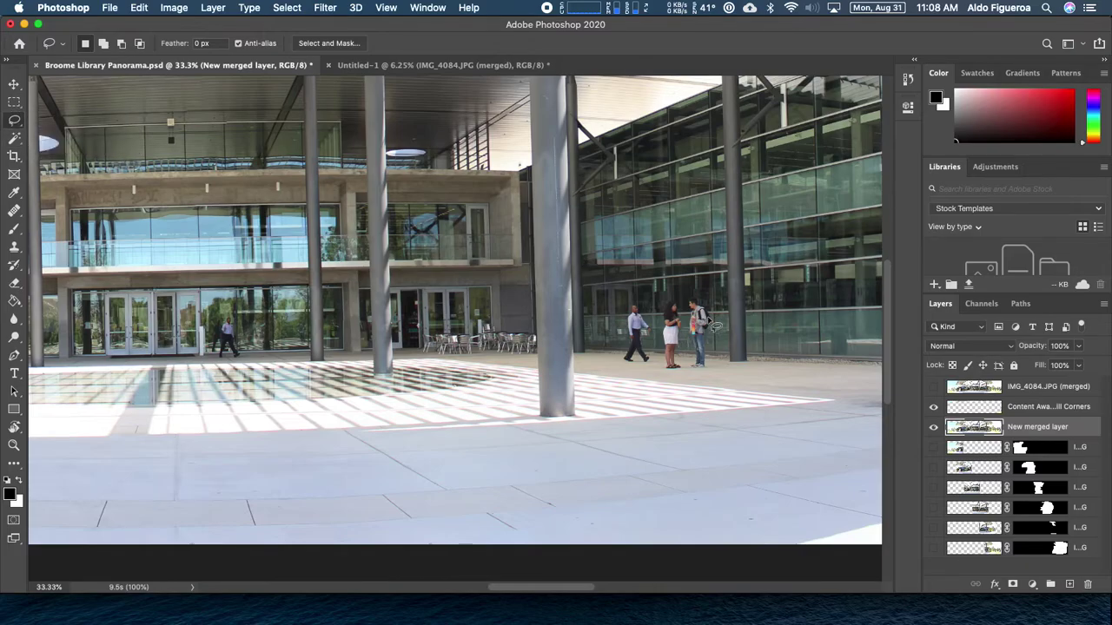
key(super+plus)
key(super+plus)
key(super+plus)
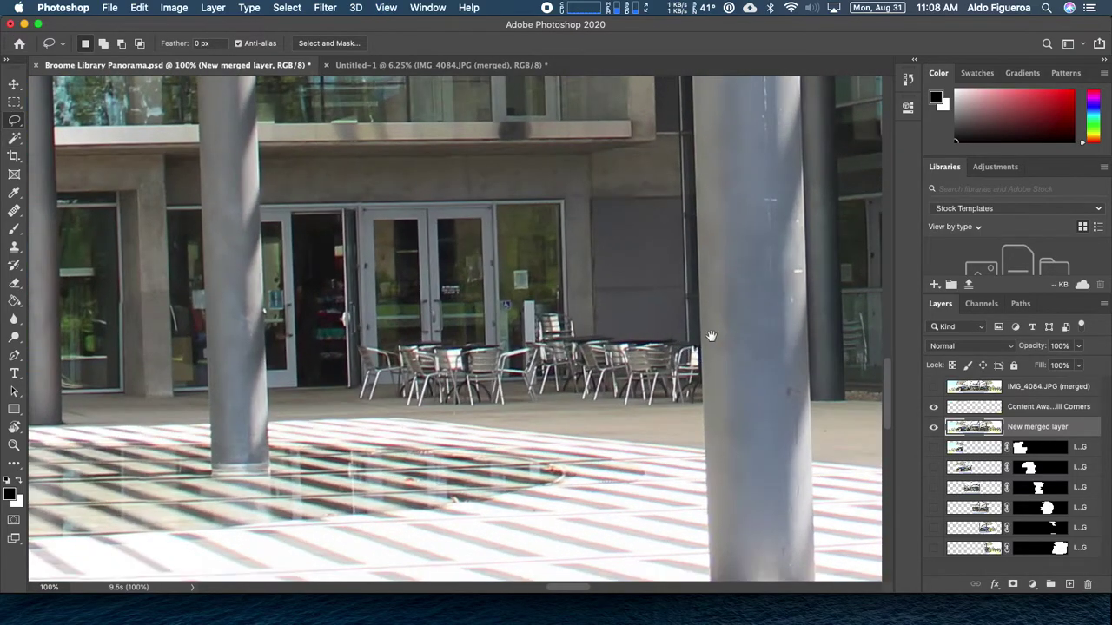
drag(711, 335, 335, 330)
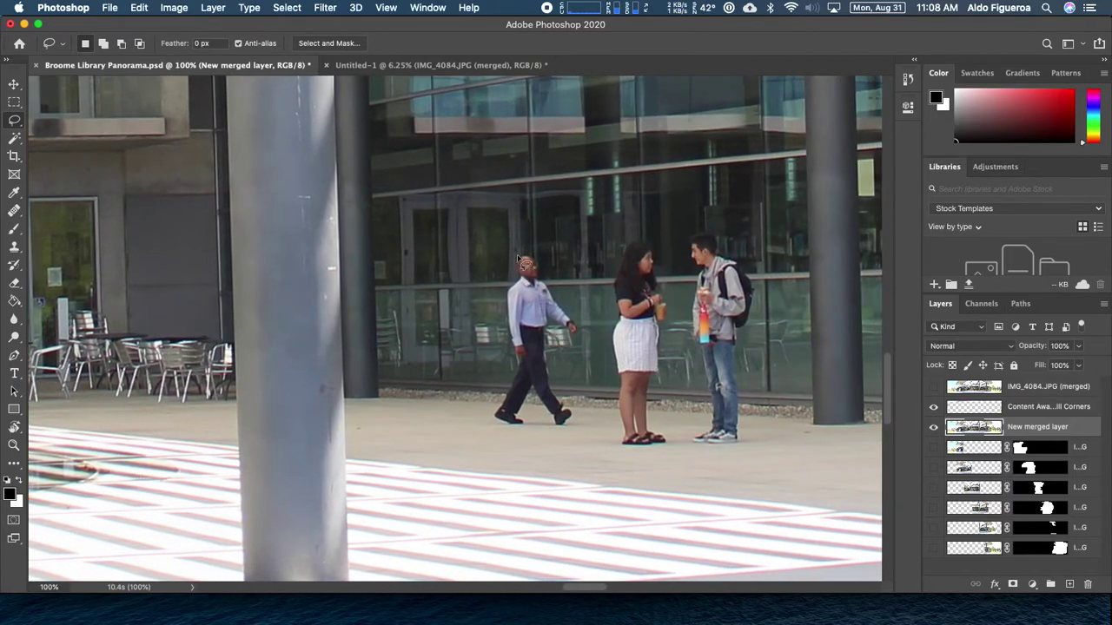
mouse_move(524, 263)
mouse_down()
mouse_move(516, 251)
mouse_move(529, 243)
mouse_move(580, 327)
mouse_move(577, 342)
mouse_move(558, 331)
mouse_move(551, 343)
mouse_move(574, 429)
mouse_move(488, 426)
mouse_move(500, 388)
mouse_up()
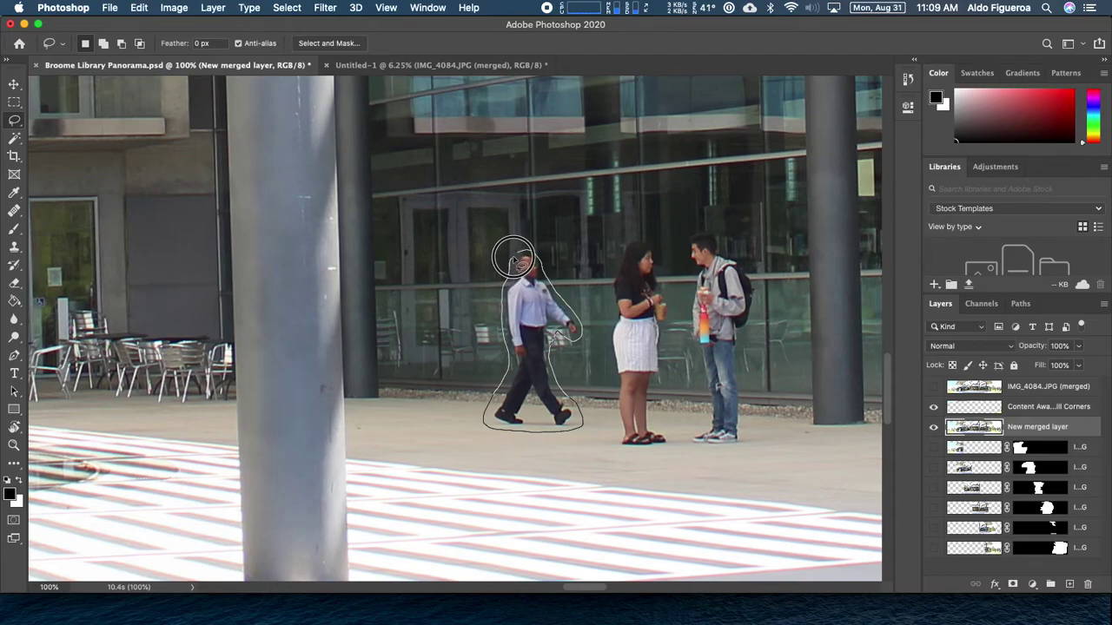
drag(524, 258, 527, 261)
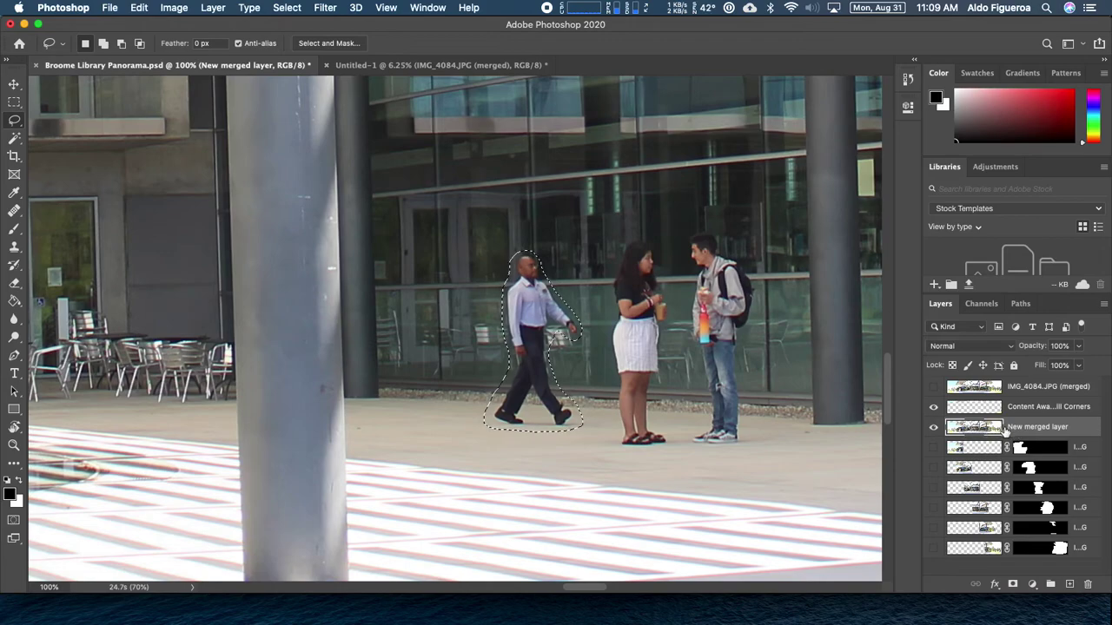
- Check what Content Aware Fill Corners holds inside the selection by temporarily hiding New merged layer, and return to New merged layer
click(1030, 410)
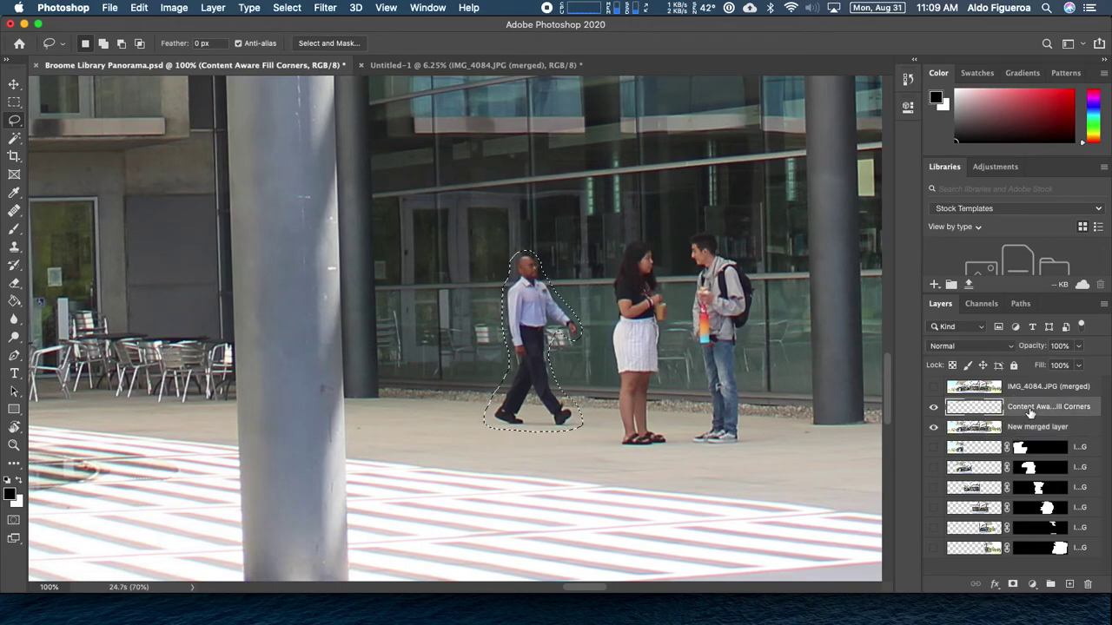
click(934, 430)
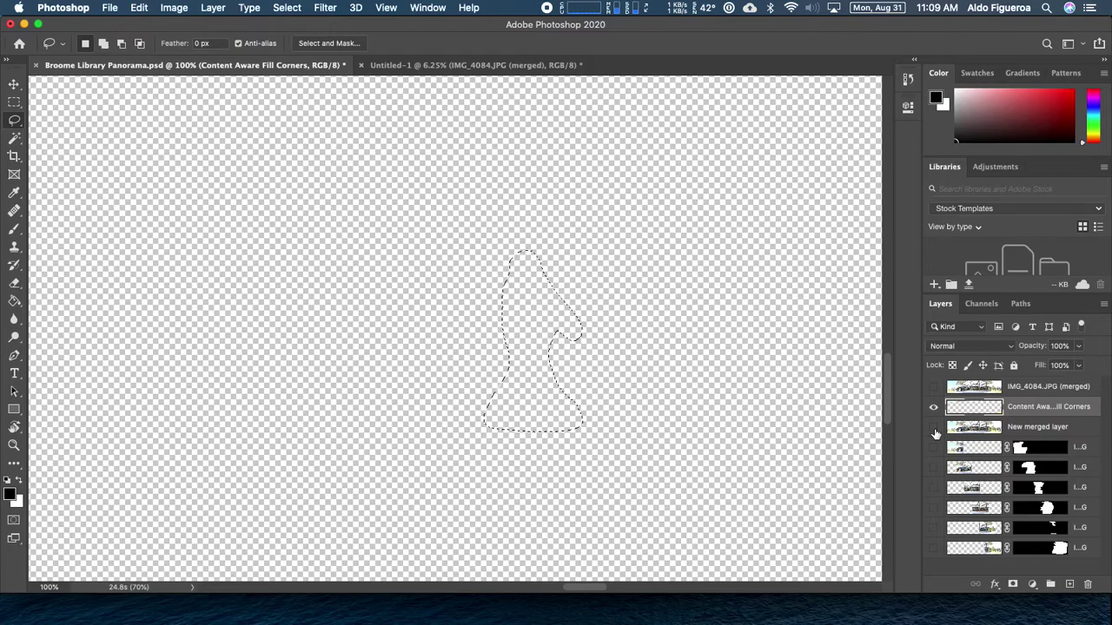
click(934, 428)
click(983, 430)
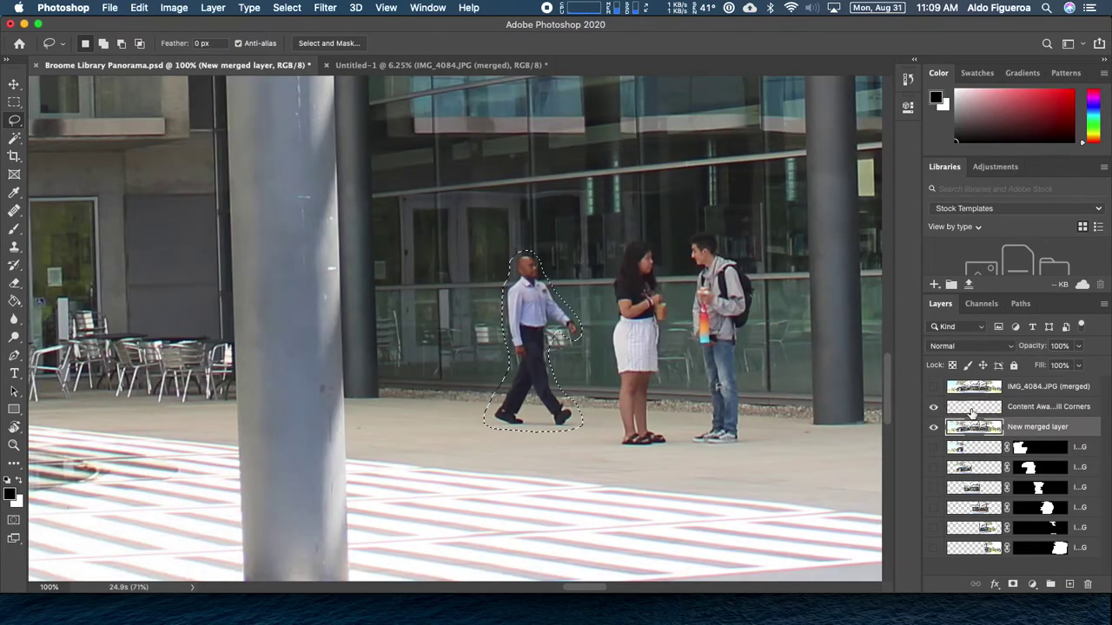
click(972, 413)
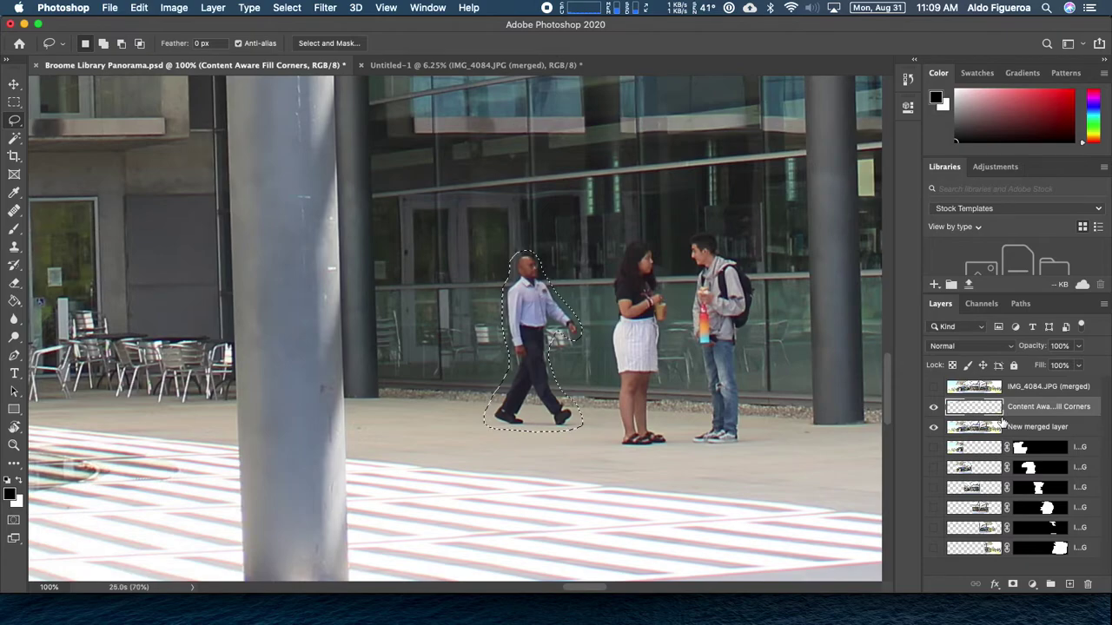
click(1028, 429)
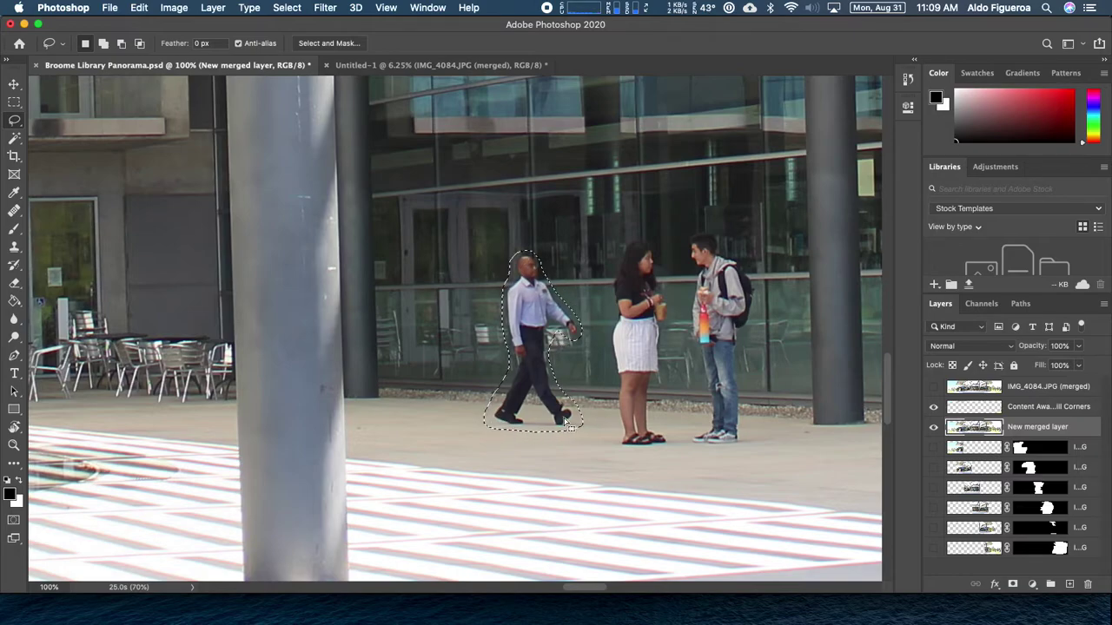
- Remove the selected walking man with Content-Aware Fill, using the Auto sampling area and output to New Layer
click(137, 8)
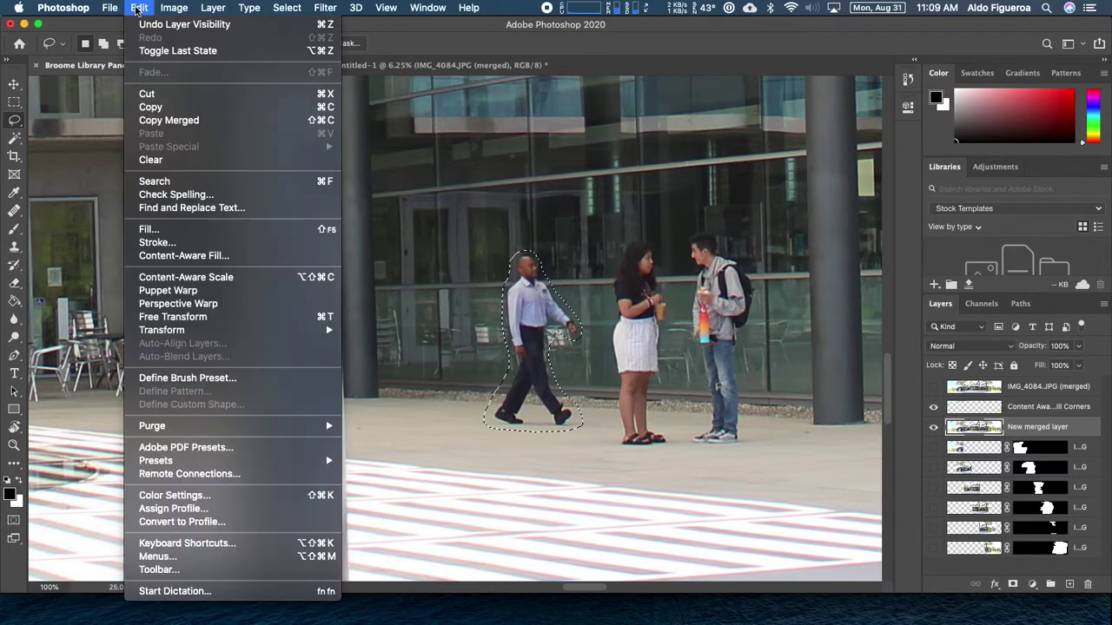
click(193, 259)
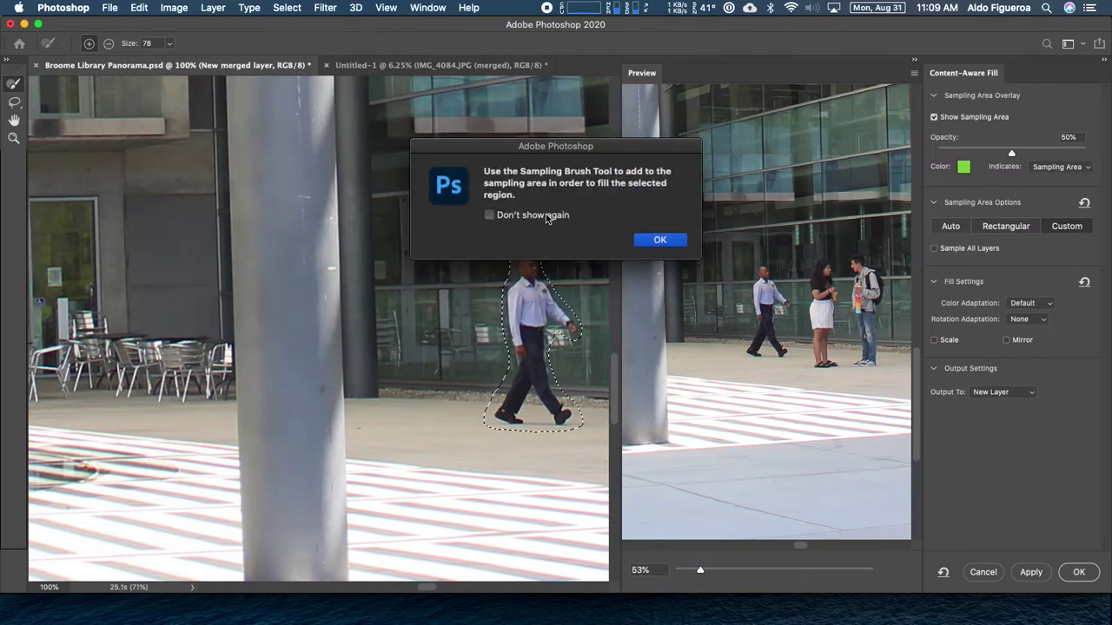
click(659, 242)
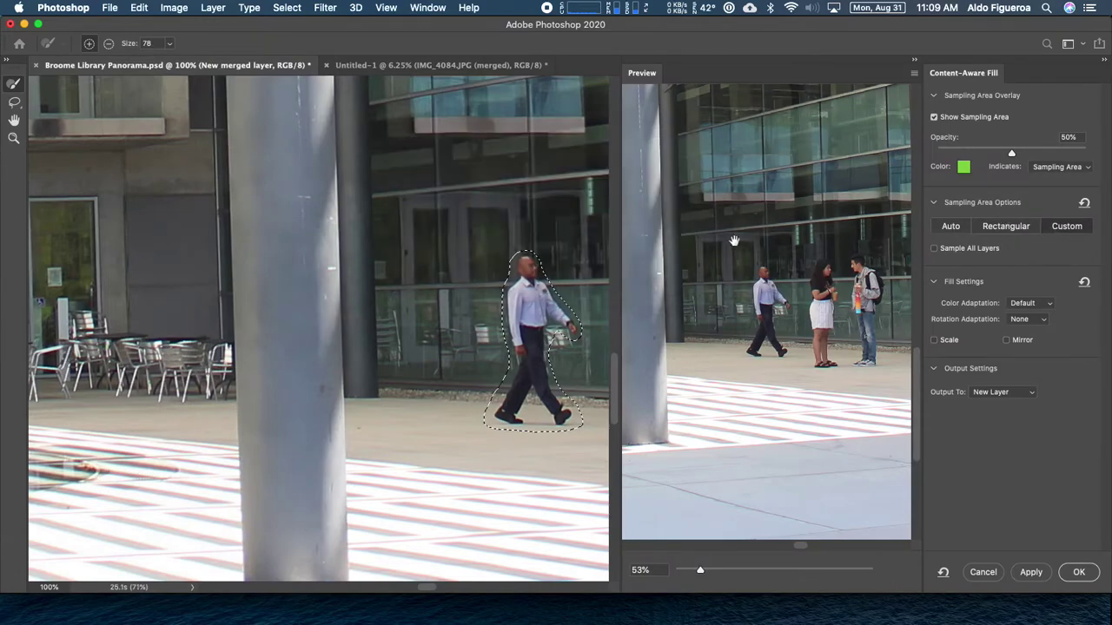
click(951, 227)
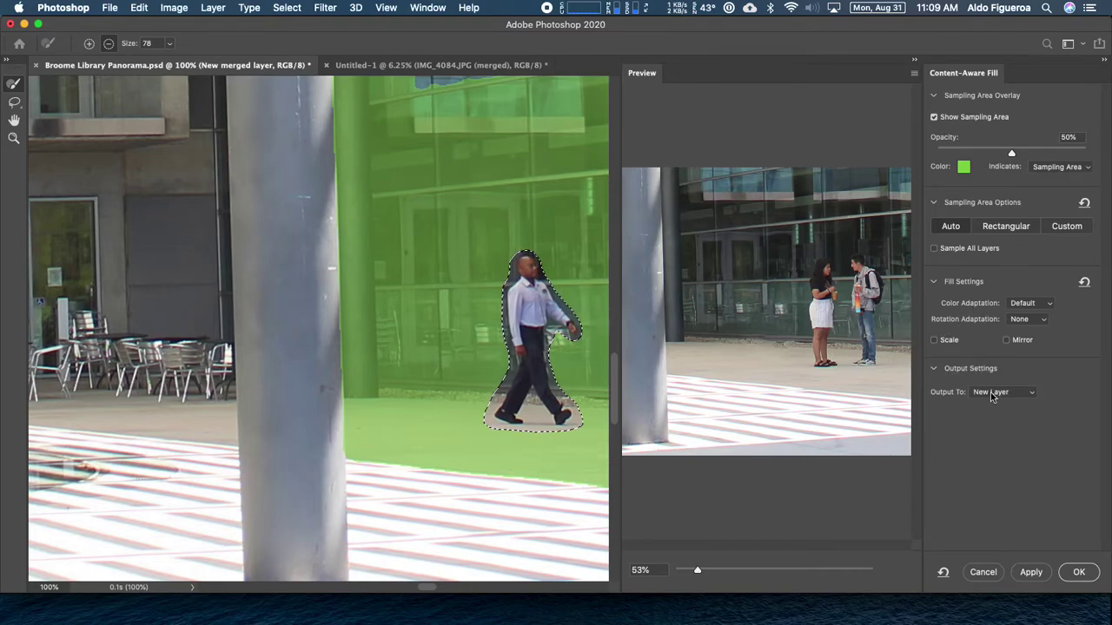
click(1086, 575)
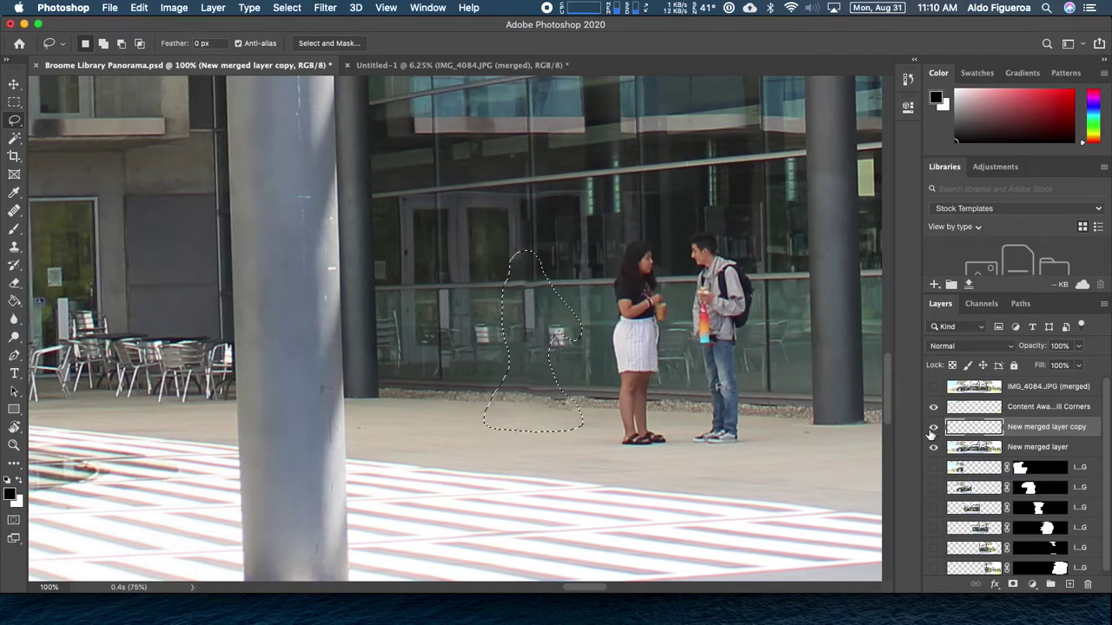
- Clear the selection and rename the man's new fill layer as CA Fill Person
key(super+d)
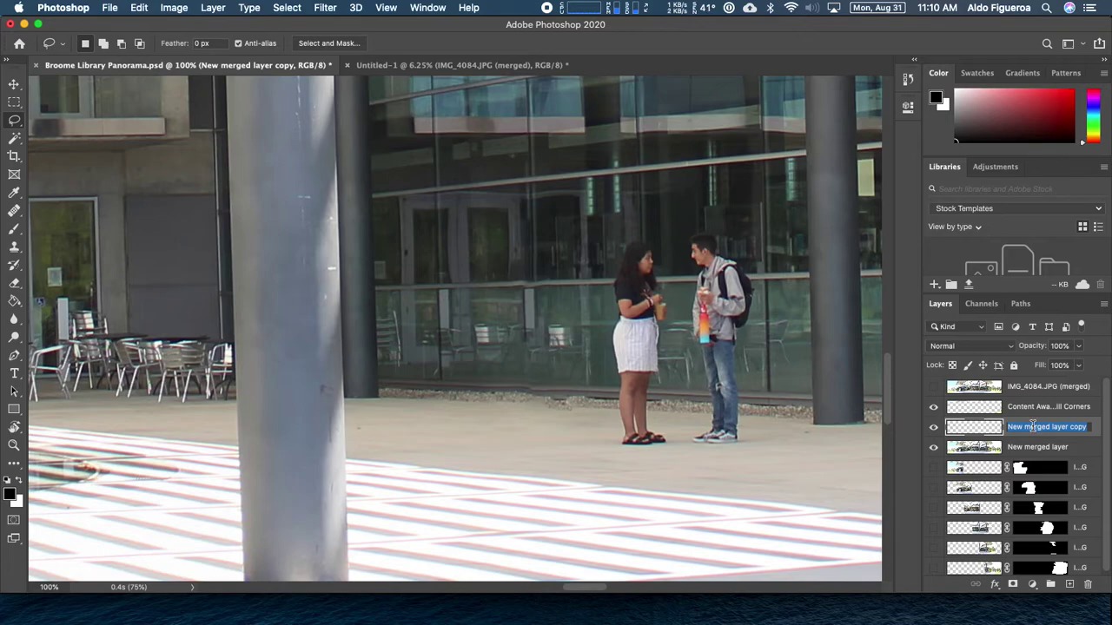
text(Fill P)
text(erson)
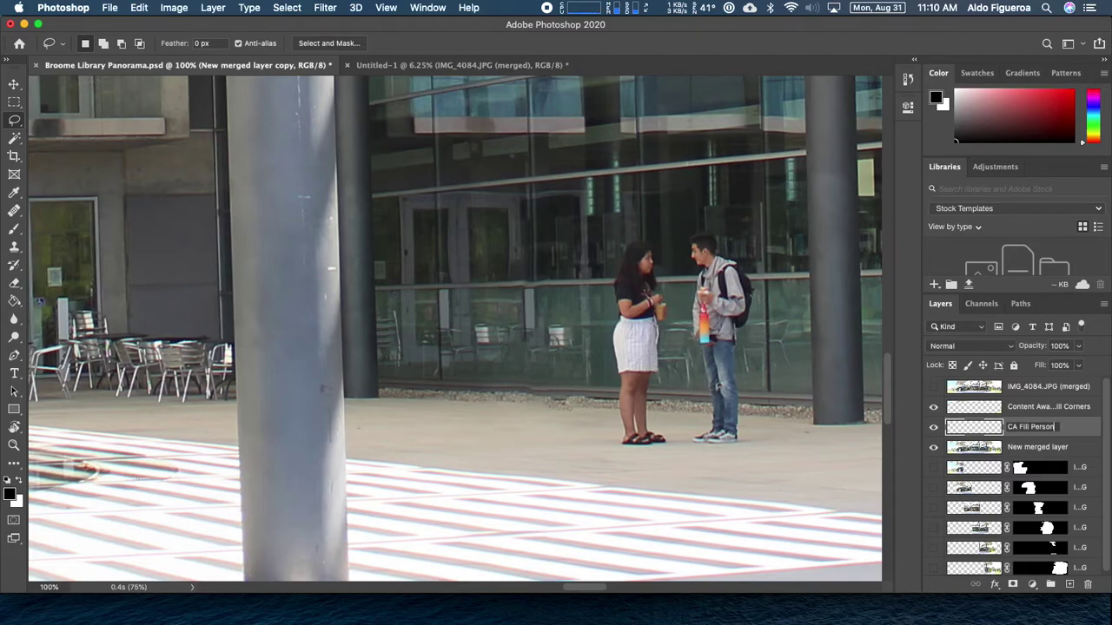
key(Return)
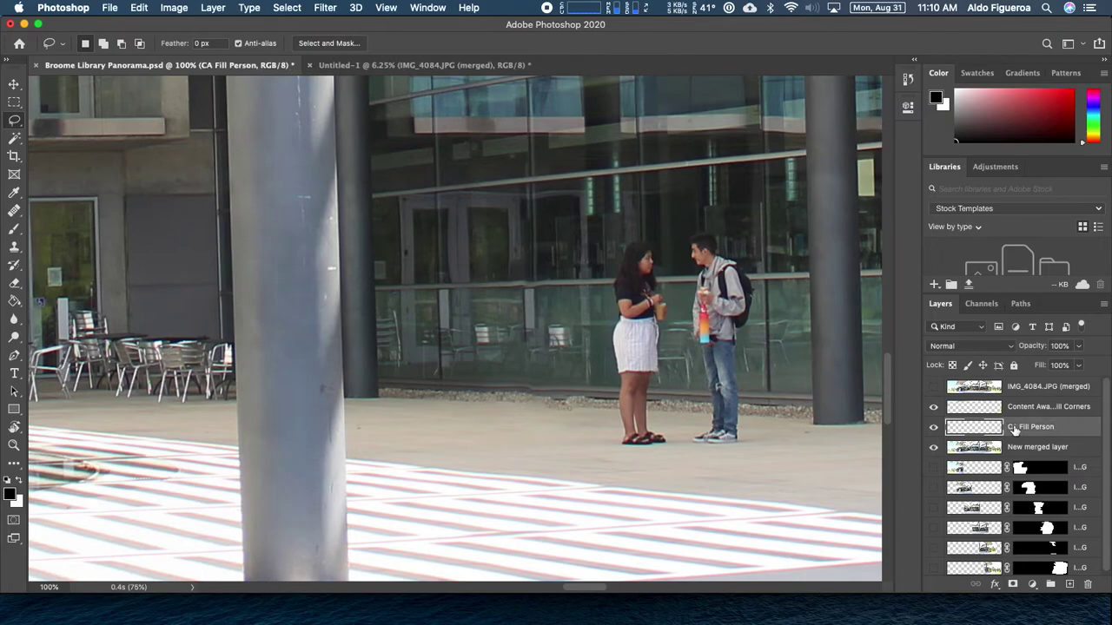
- Compare the removed man's area close up by toggling the visibility of the CA Fill Person layer
click(934, 429)
click(934, 429)
click(934, 430)
click(934, 429)
- Compare the wider library entrance view with and without the walking man by repeatedly hiding and showing CA Fill Person
key(super+minus)
key(super+minus)
key(super+minus)
key(super+minus)
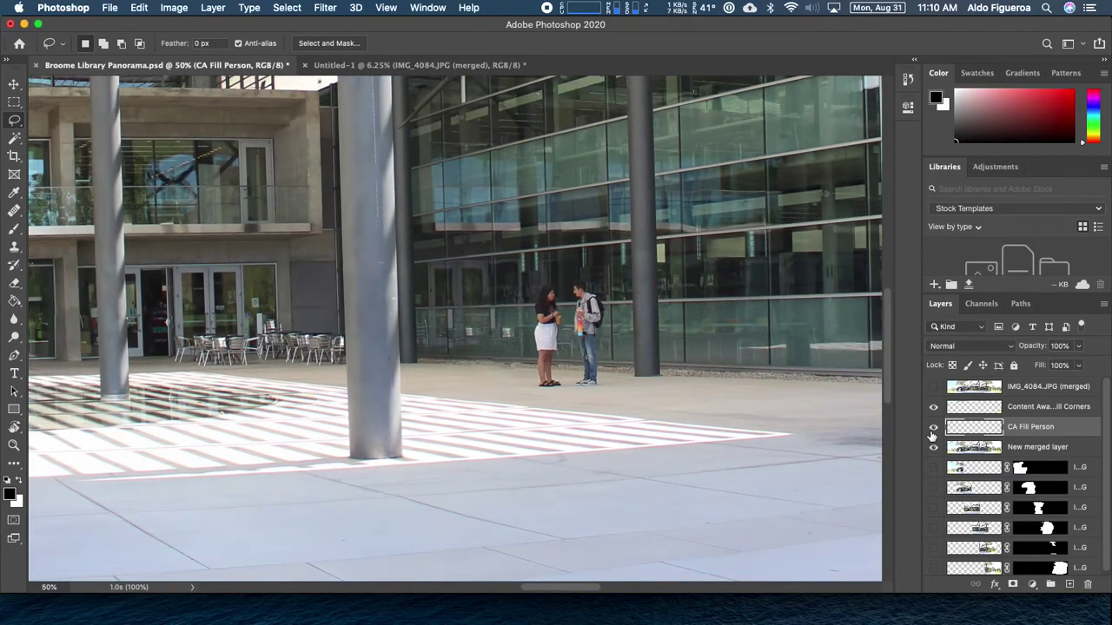
scroll(751, 415, left, 5)
scroll(751, 415, up, 2)
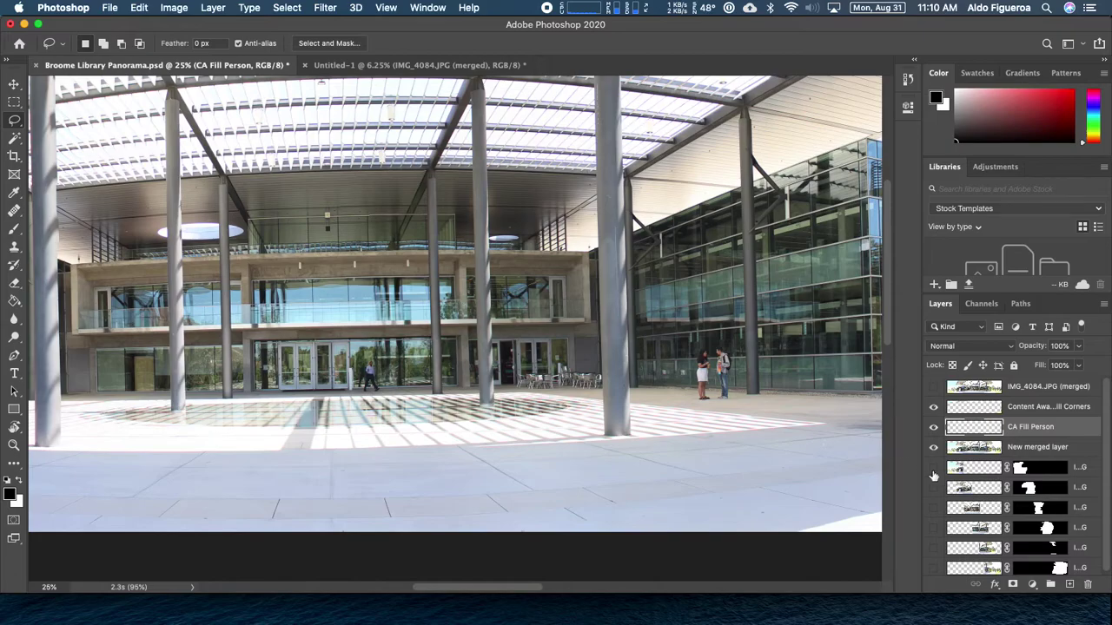
click(934, 426)
click(933, 426)
click(934, 427)
click(934, 426)
click(934, 426)
click(934, 426)
click(934, 427)
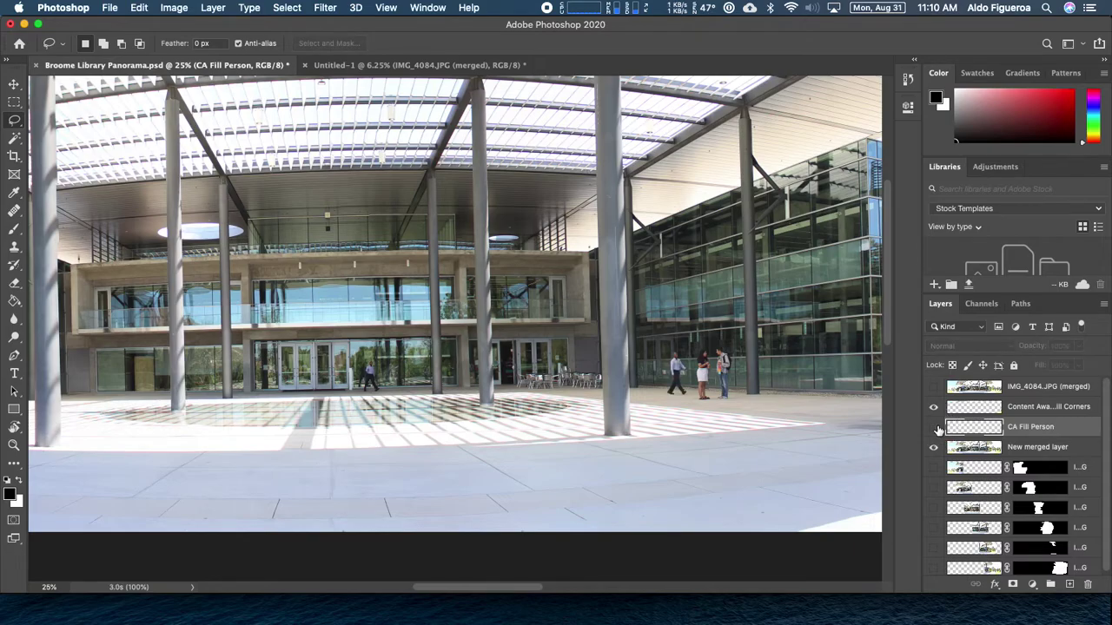
click(933, 427)
click(934, 426)
click(934, 429)
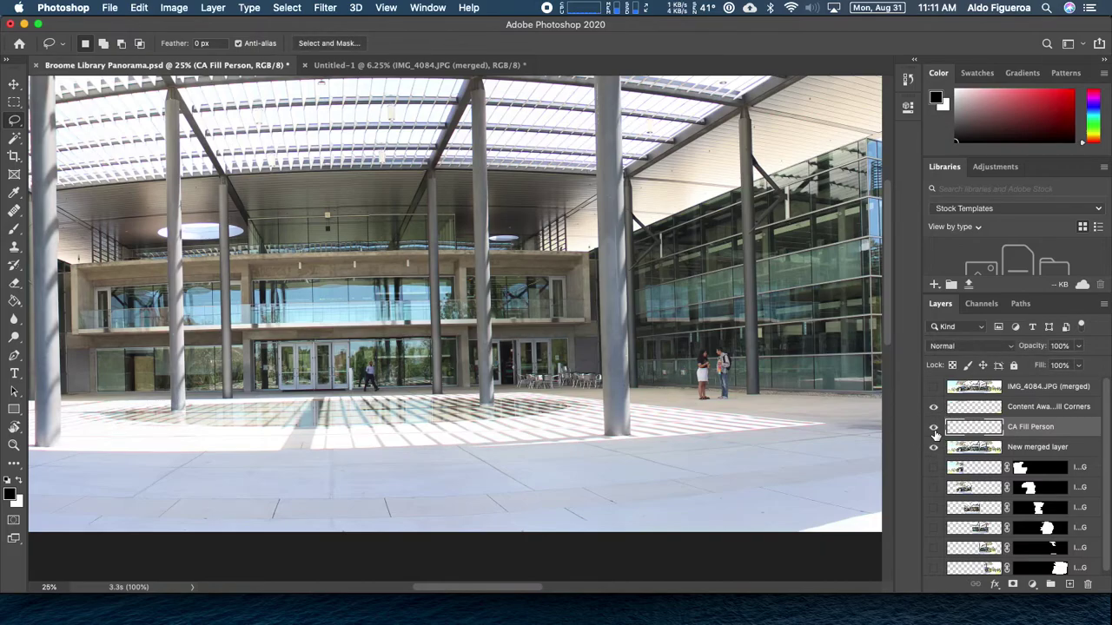
click(934, 428)
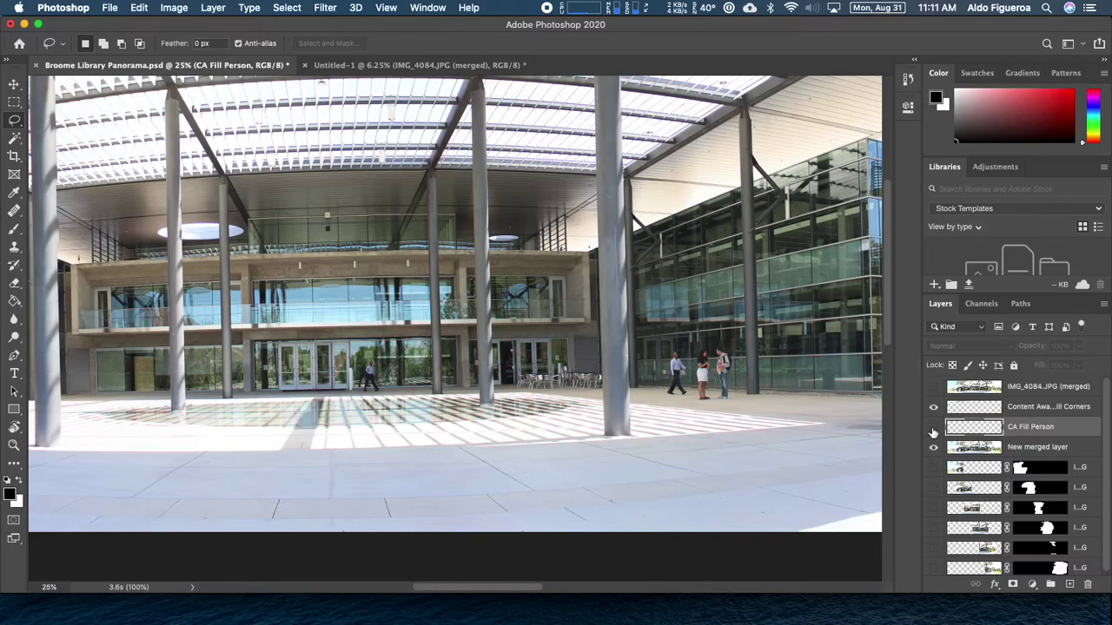
click(934, 432)
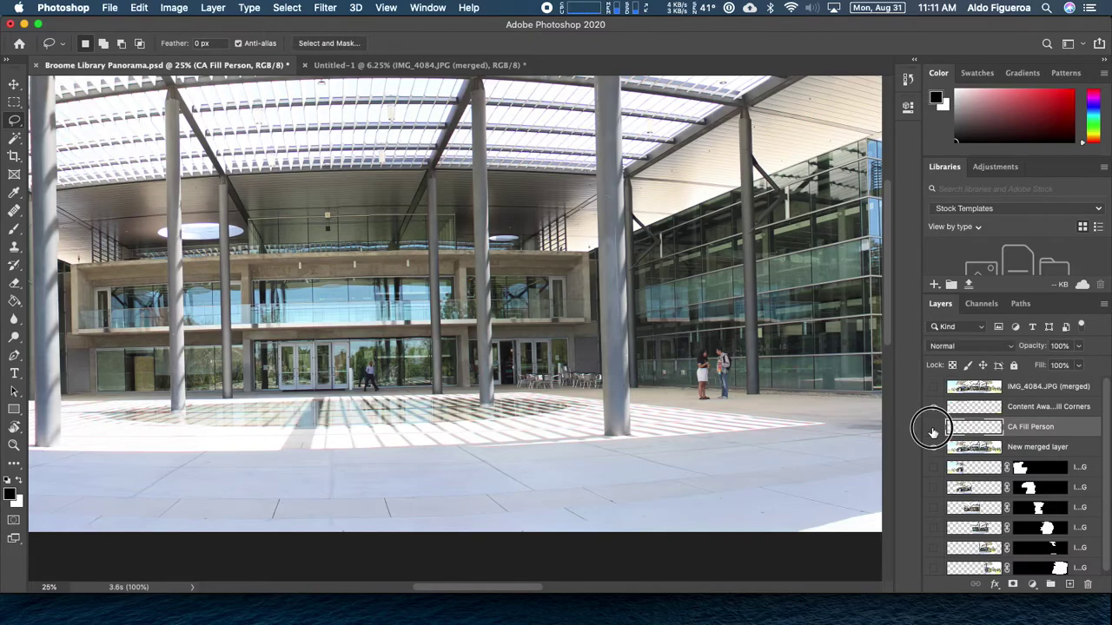
click(933, 432)
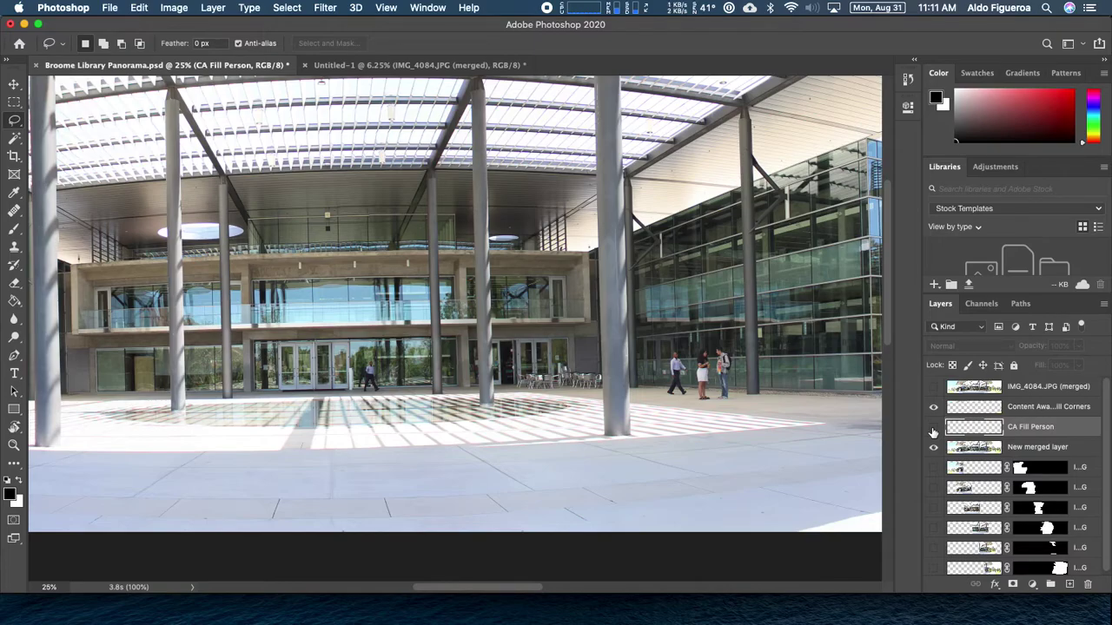